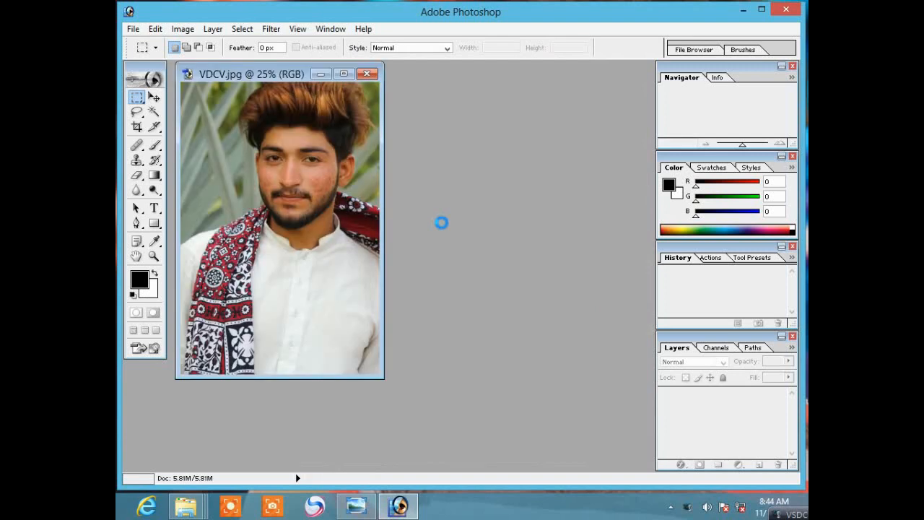
Set the Healing Brush diameter to 47 px and sample clean skin just below the man's left eye as the healing source.
click(153, 255)
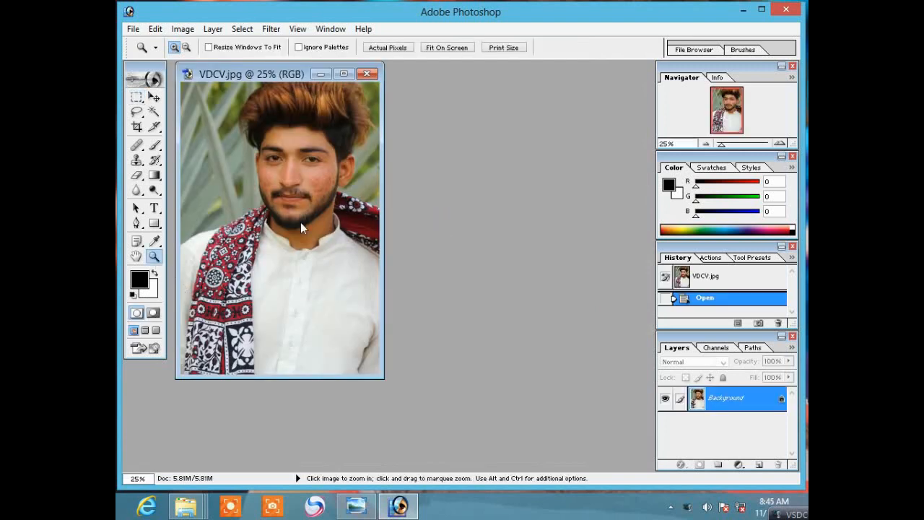
click(301, 222)
click(337, 214)
click(325, 228)
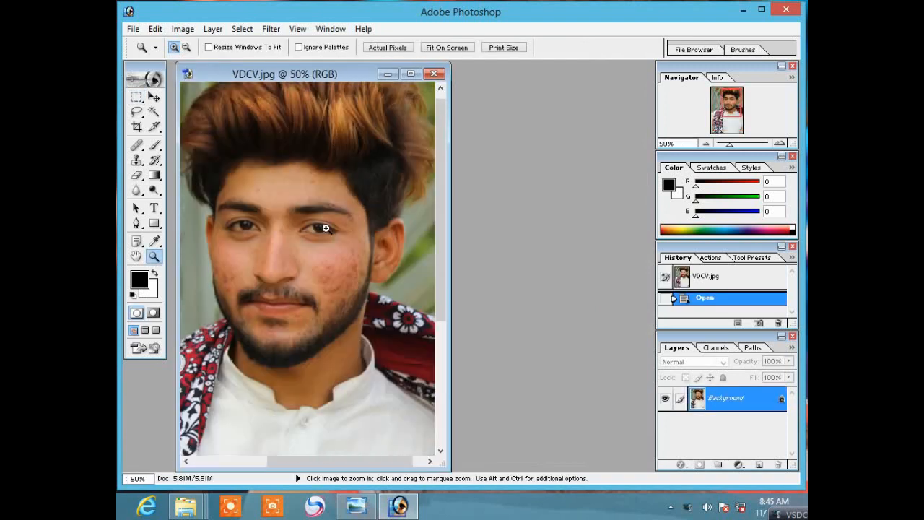
click(298, 287)
click(325, 262)
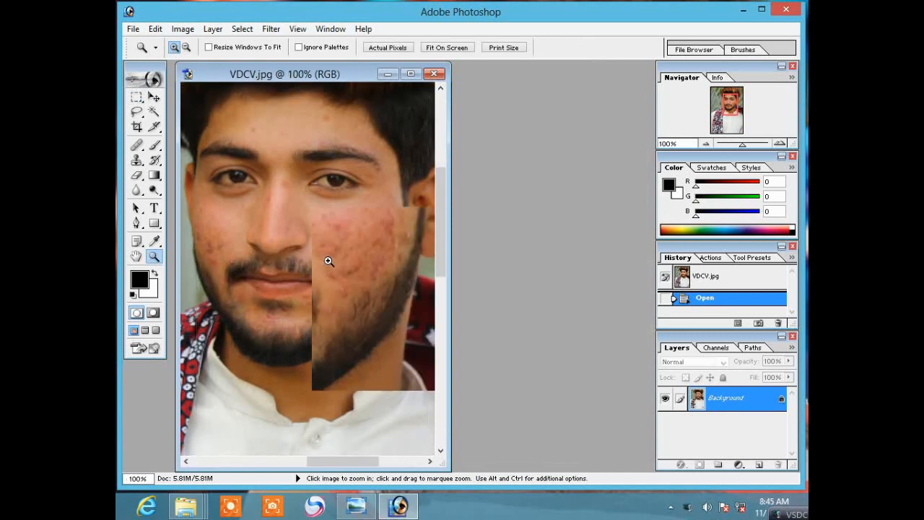
click(138, 145)
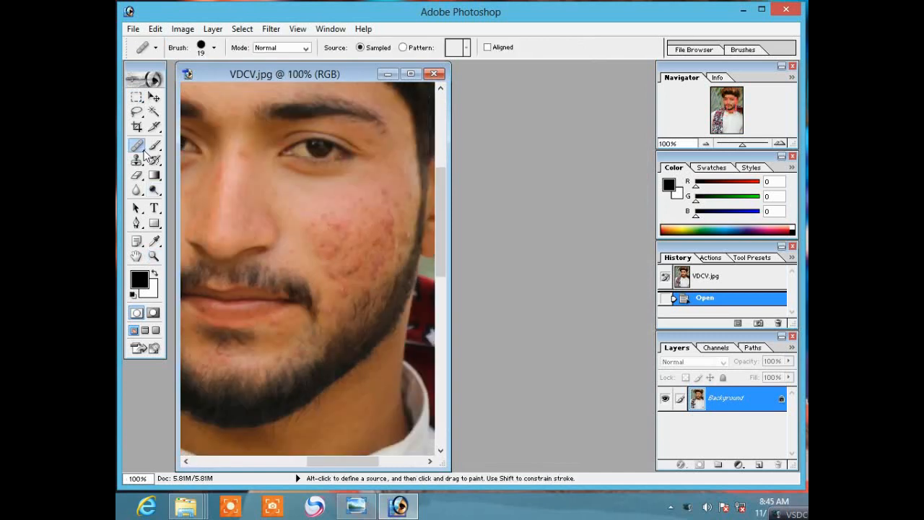
right_click(339, 212)
click(373, 235)
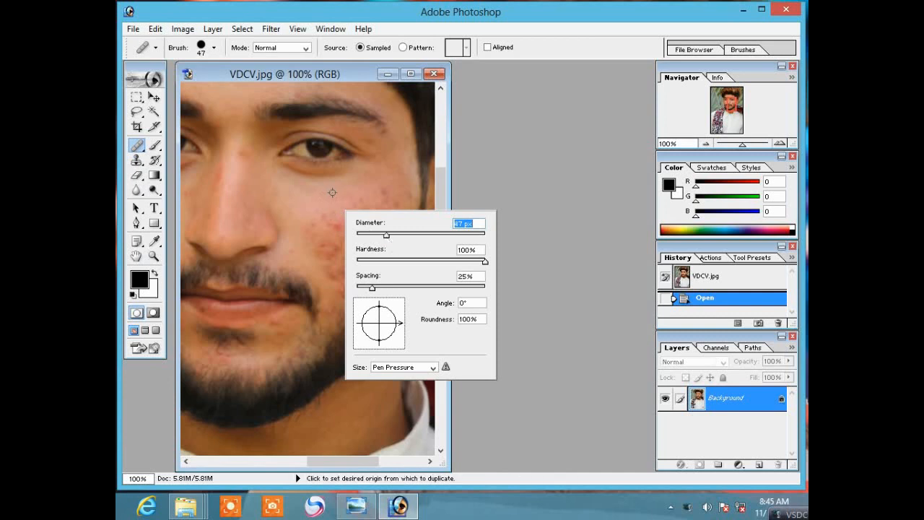
alt+click(332, 192)
Try the Healing Brush on the left cheek's blemishes and adjust its diameter to 27 px.
right_click(332, 218)
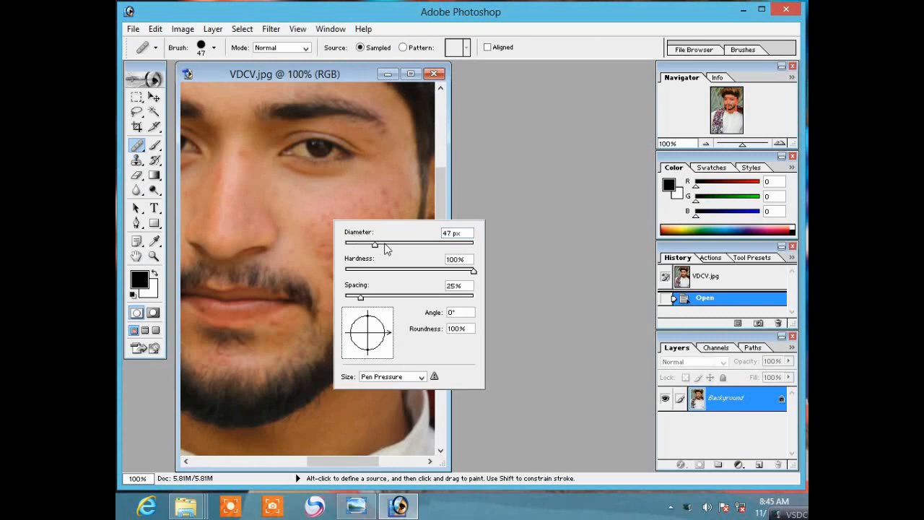
click(384, 246)
click(335, 222)
right_click(348, 223)
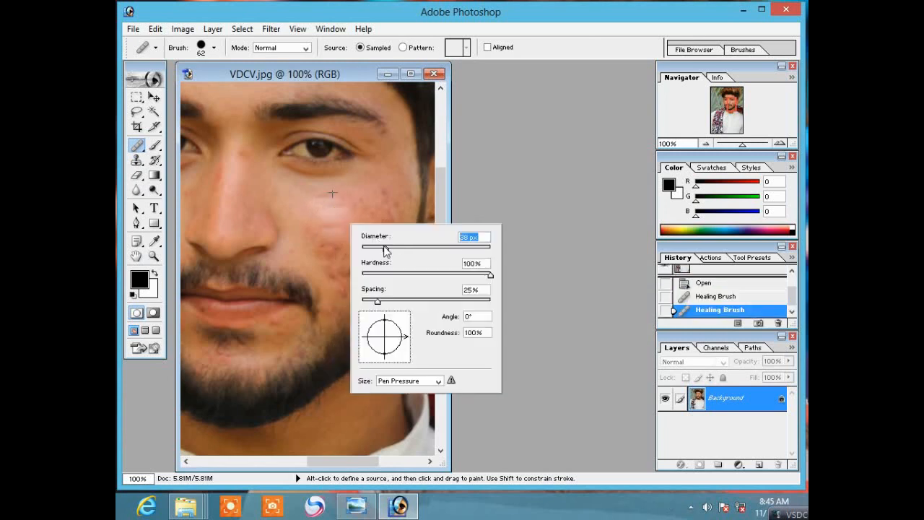
drag(386, 249, 377, 249)
Heal the acne marks across the middle and outer part of the man's left cheek with the Healing Brush.
click(333, 207)
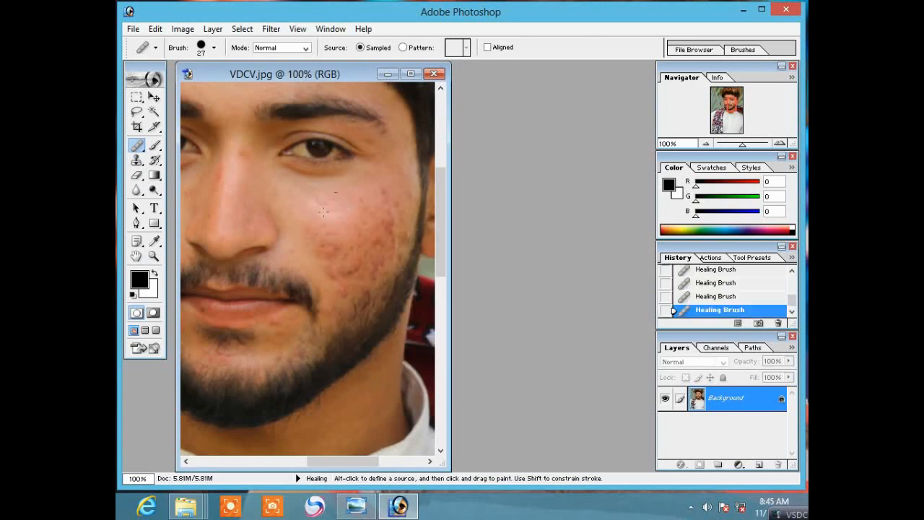
click(332, 251)
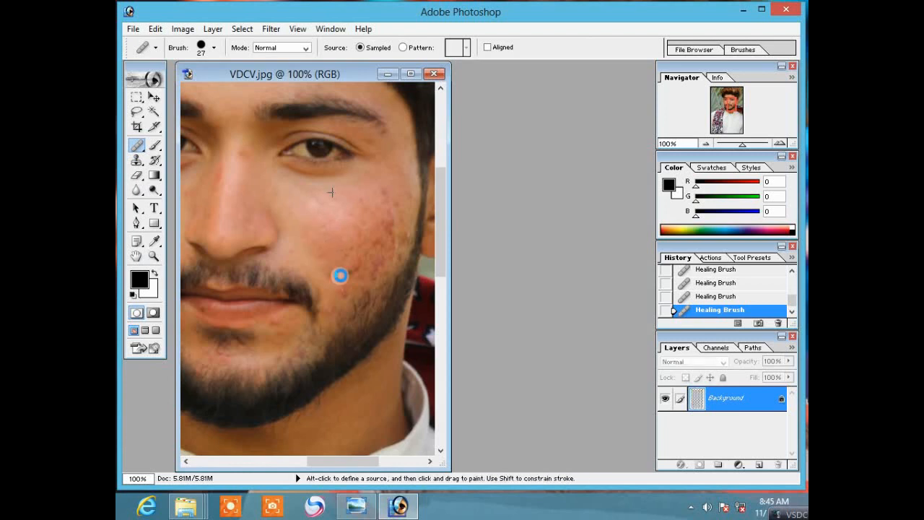
click(360, 263)
click(402, 236)
click(386, 213)
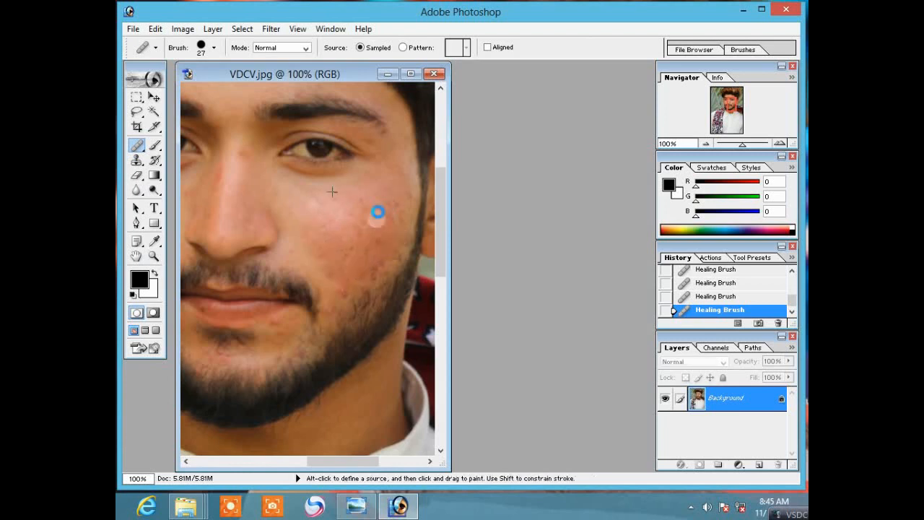
click(392, 204)
click(331, 310)
click(343, 258)
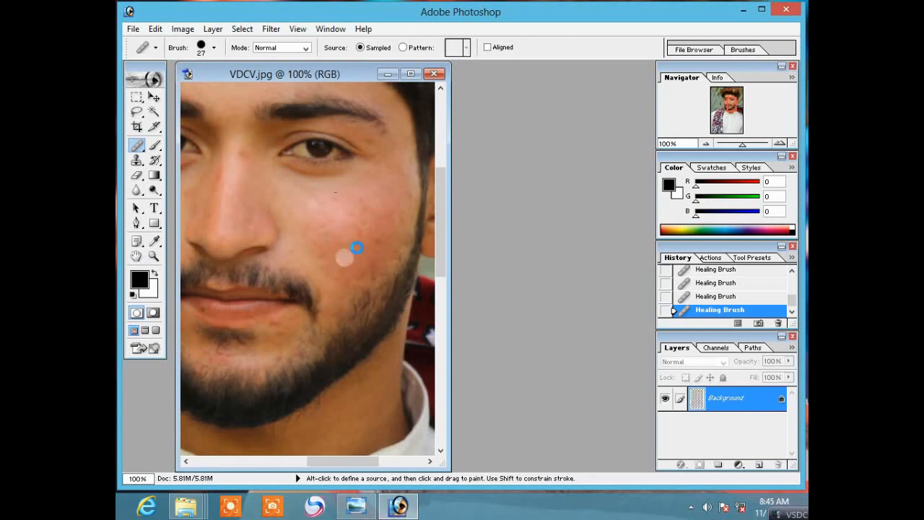
click(376, 242)
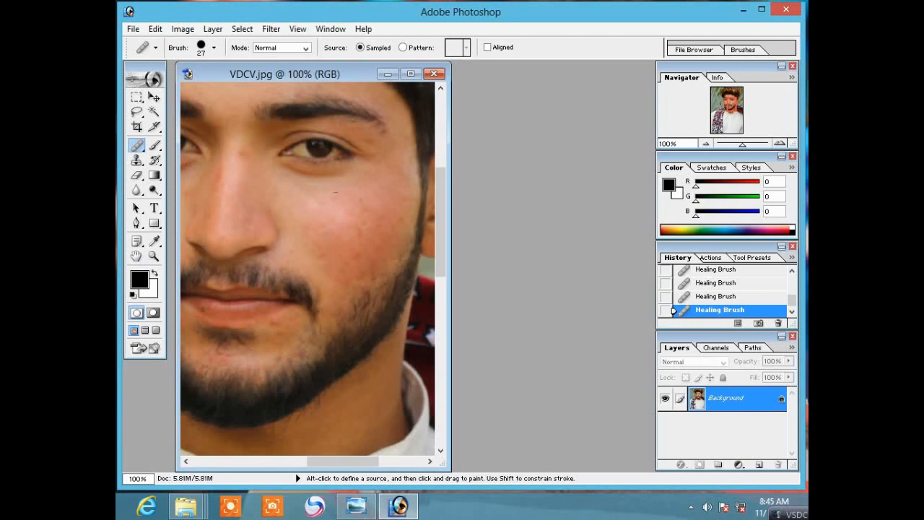
Heal the remaining red spots on the lower left cheek down to the edge of the beard.
click(351, 250)
click(355, 260)
click(367, 232)
click(340, 275)
click(315, 250)
click(333, 292)
Heal the blemishes around the chin and below the lower lip with the Healing Brush.
click(314, 338)
click(299, 349)
click(274, 323)
drag(367, 461, 352, 461)
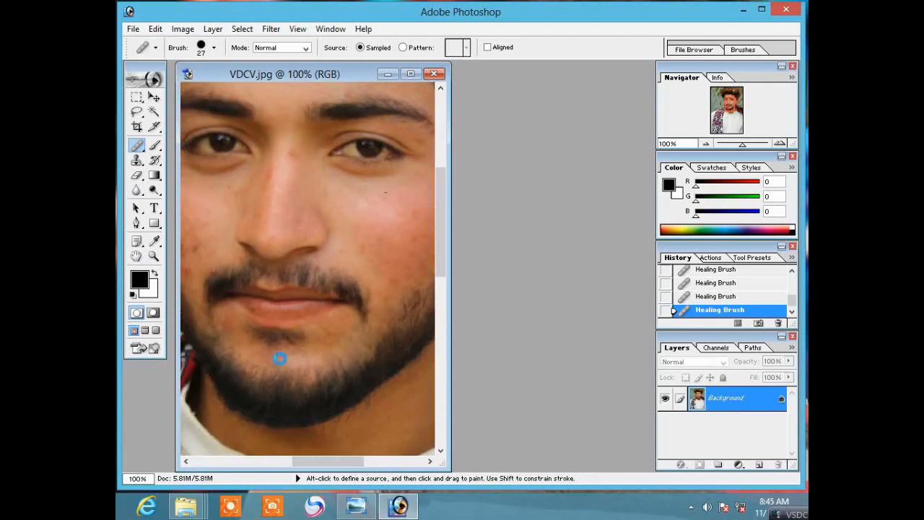
click(233, 325)
click(273, 347)
Heal the acne marks on the man's right cheek with the Healing Brush.
drag(354, 466, 332, 462)
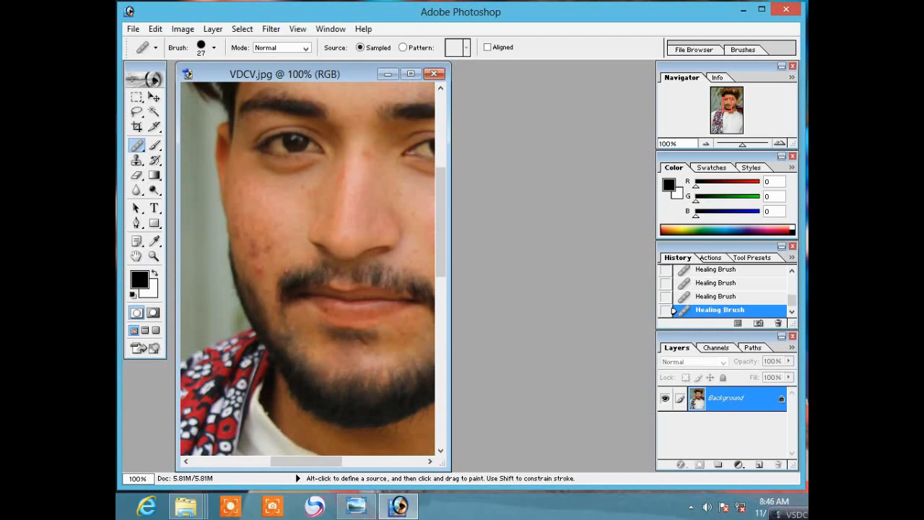
click(256, 267)
click(240, 226)
click(239, 232)
click(261, 246)
click(240, 190)
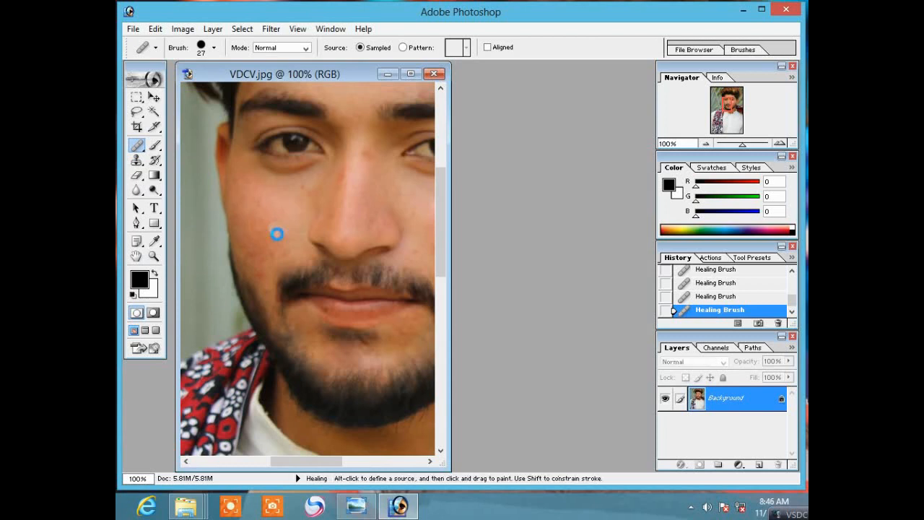
click(259, 272)
click(249, 257)
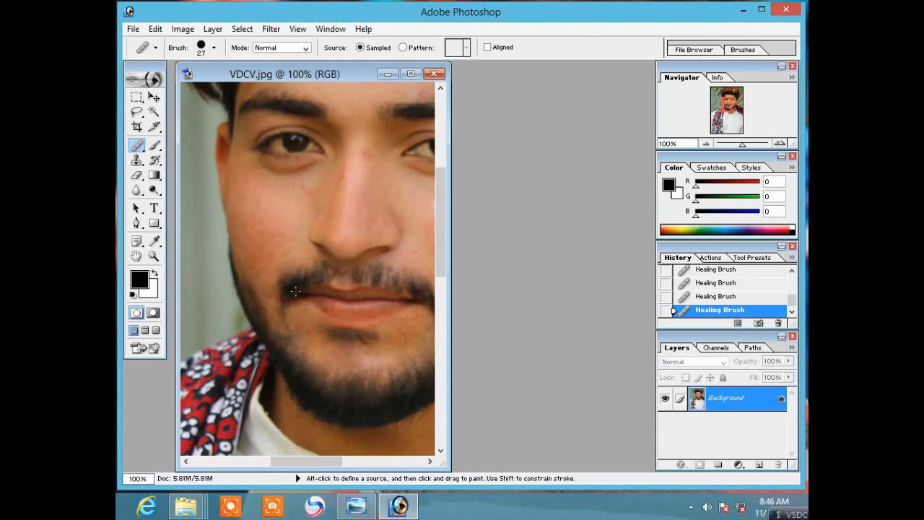
click(272, 255)
Compare the face before and after the last Healing Brush stroke by switching between history states.
scroll(274, 253, up, 3)
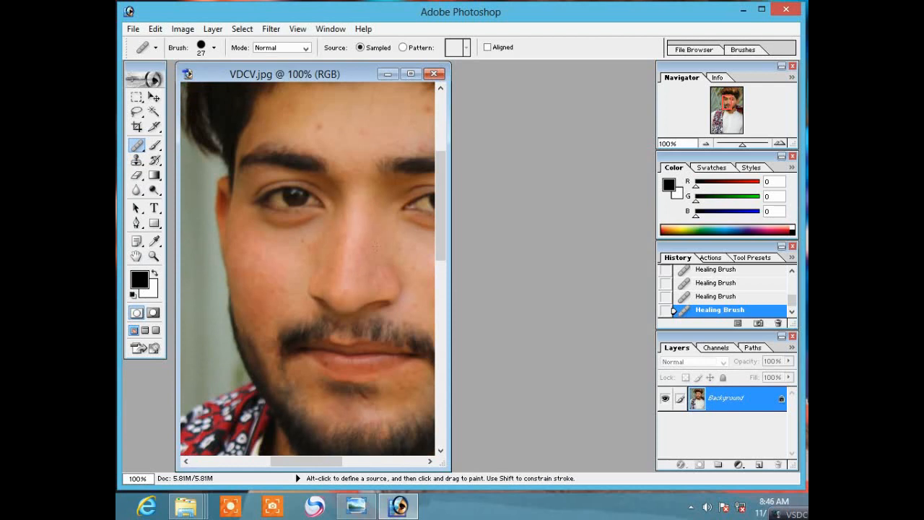
scroll(307, 268, up, 3)
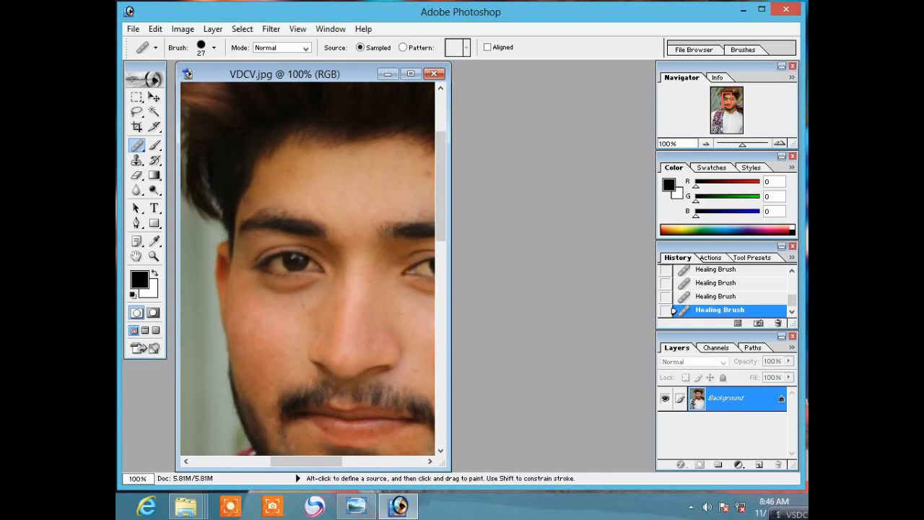
click(713, 299)
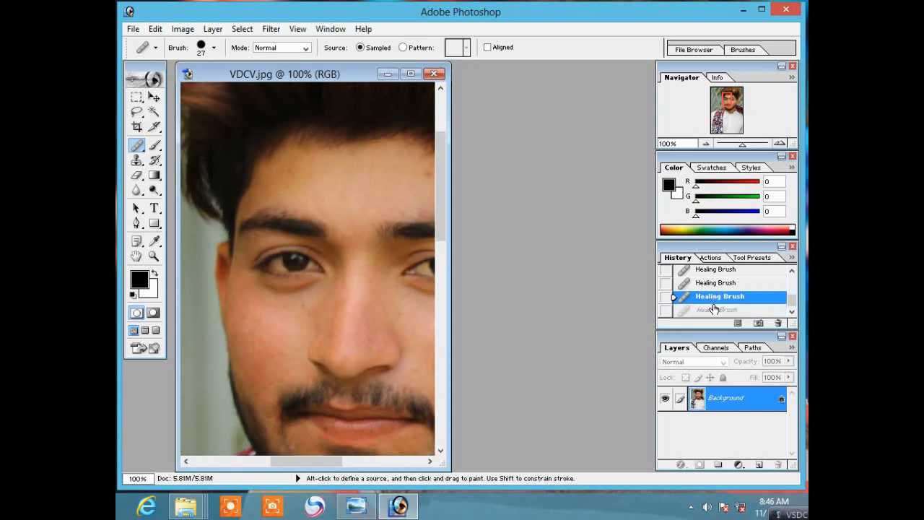
click(713, 311)
click(713, 298)
key(ctrl+z)
Heal the spots on the forehead and above the eyebrows with the Healing Brush.
click(286, 167)
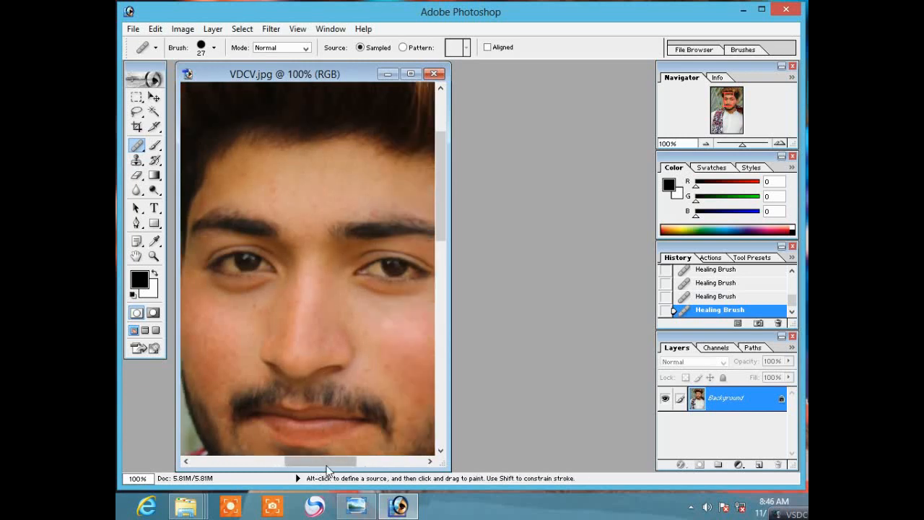
drag(321, 469, 355, 470)
click(325, 188)
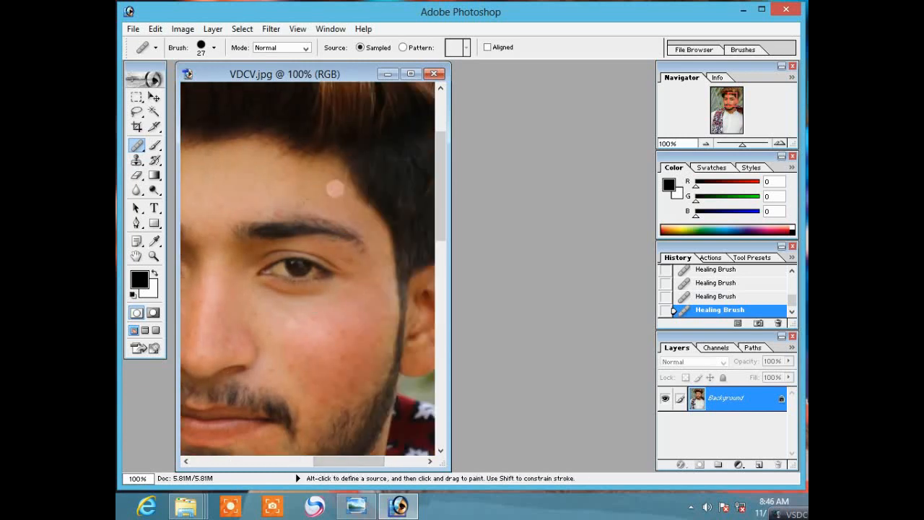
click(296, 202)
click(278, 181)
click(223, 205)
Touch up the leftover spots on the left cheek and along the jawline with the Healing Brush.
scroll(222, 204, down, 2)
click(360, 284)
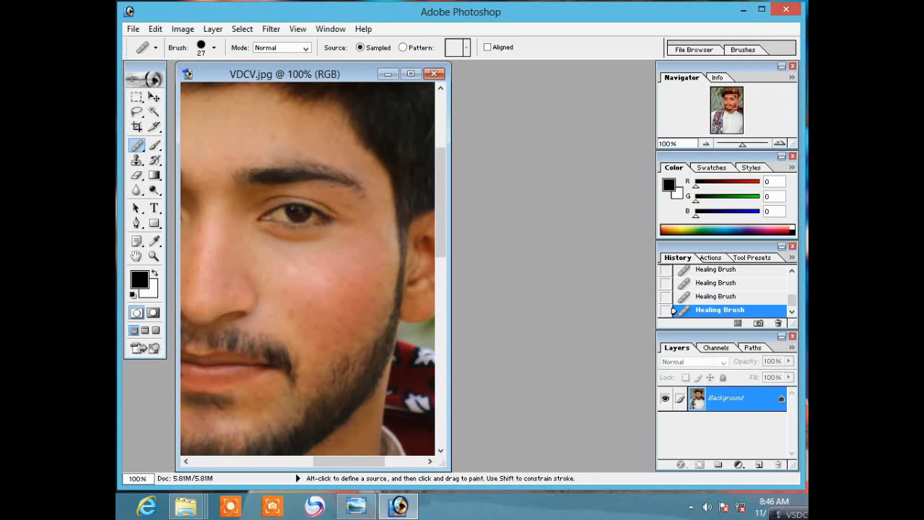
click(353, 334)
click(328, 345)
click(375, 293)
click(357, 338)
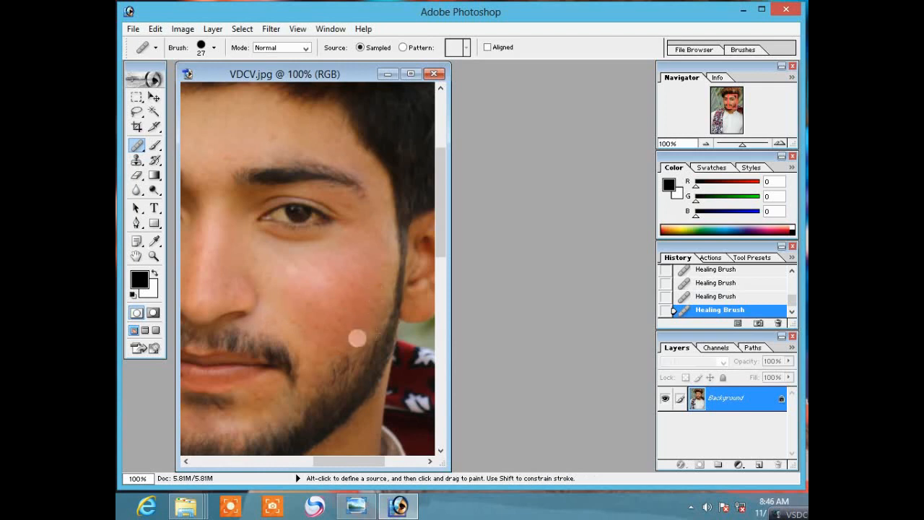
Duplicate the retouched Background layer with Layer Via Copy.
click(153, 256)
right_click(262, 255)
click(299, 262)
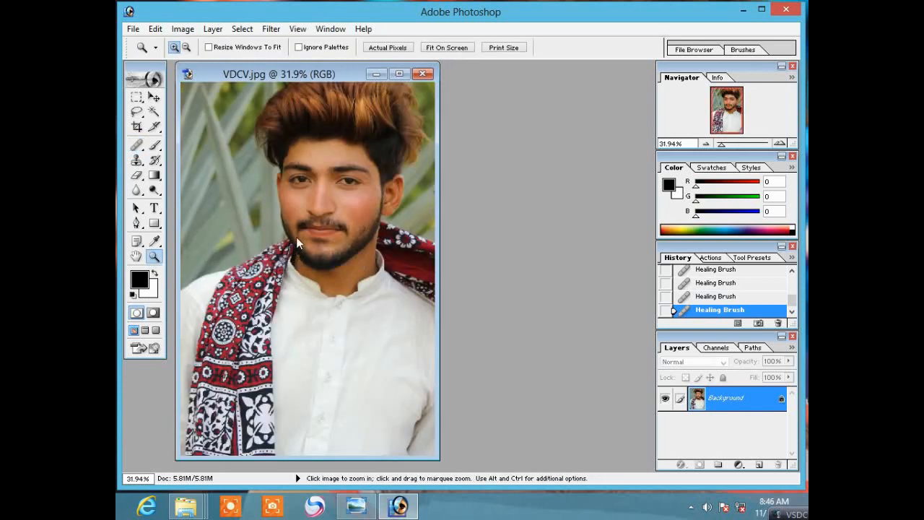
right_click(296, 241)
click(345, 78)
key(ctrl)
key(ctrl+j)
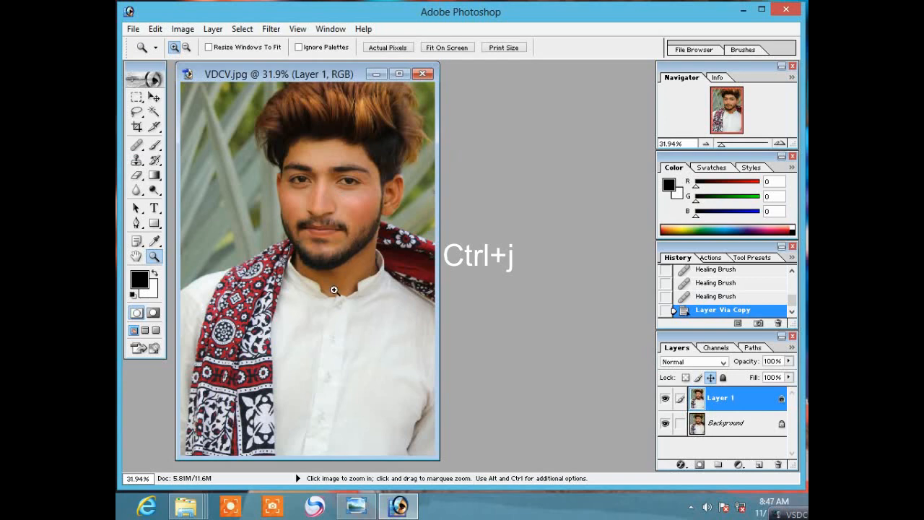
Invert the colours of the duplicated layer and set its blending mode to Vivid Light.
key(ctrl+i)
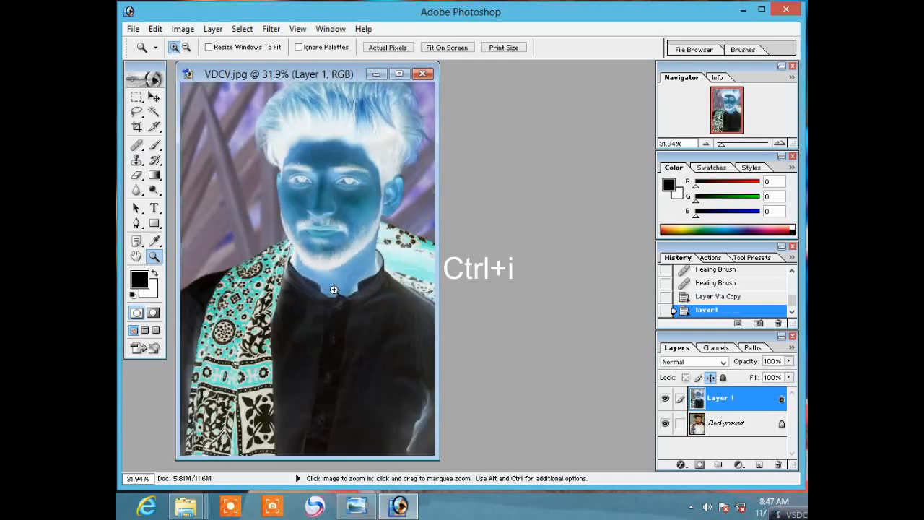
click(722, 363)
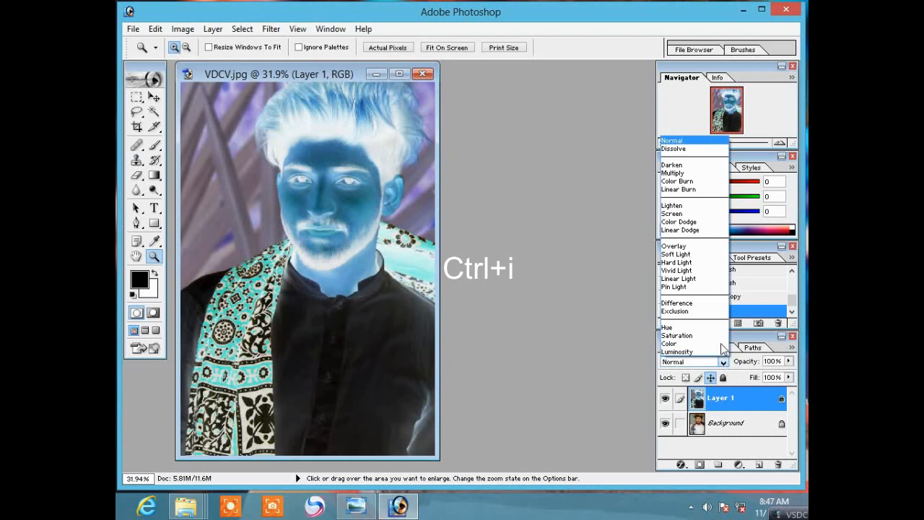
click(682, 271)
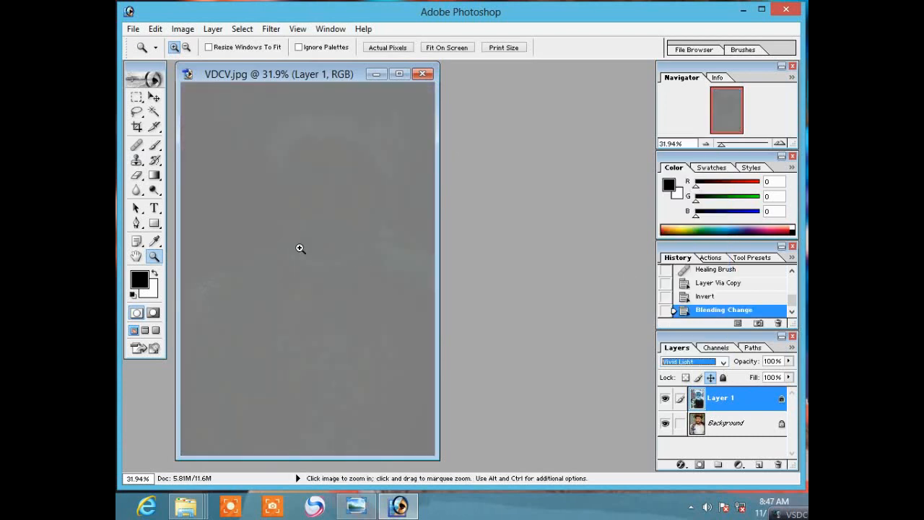
Apply a High Pass filter with a radius of 22.2 pixels to the inverted layer.
click(268, 30)
mouse_move(314, 296)
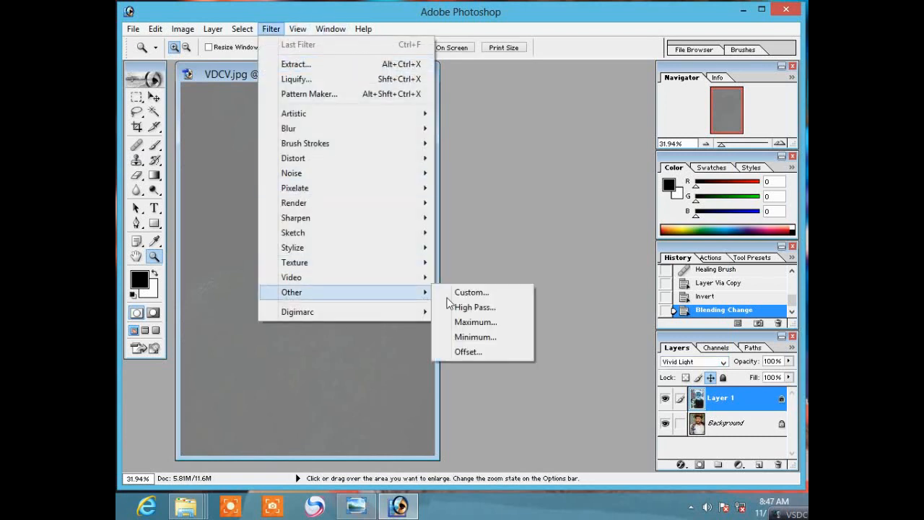
click(474, 306)
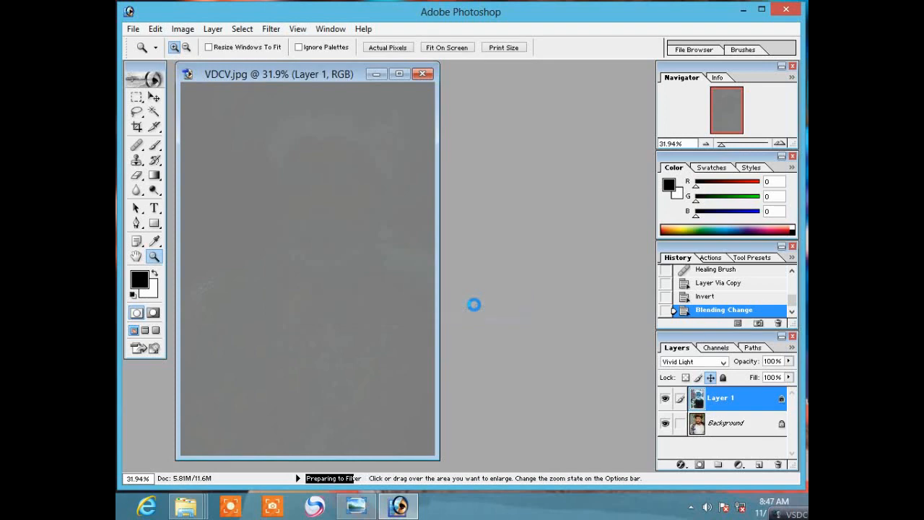
drag(418, 154, 550, 141)
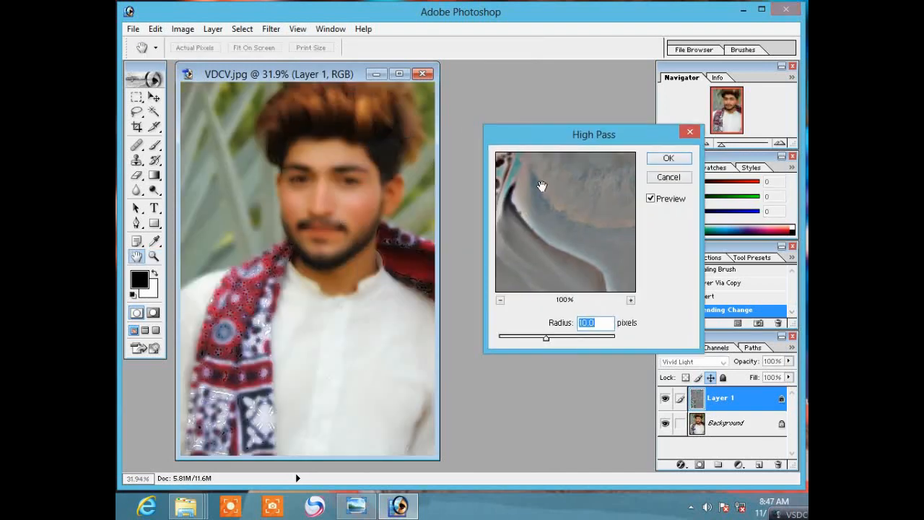
drag(526, 337, 549, 339)
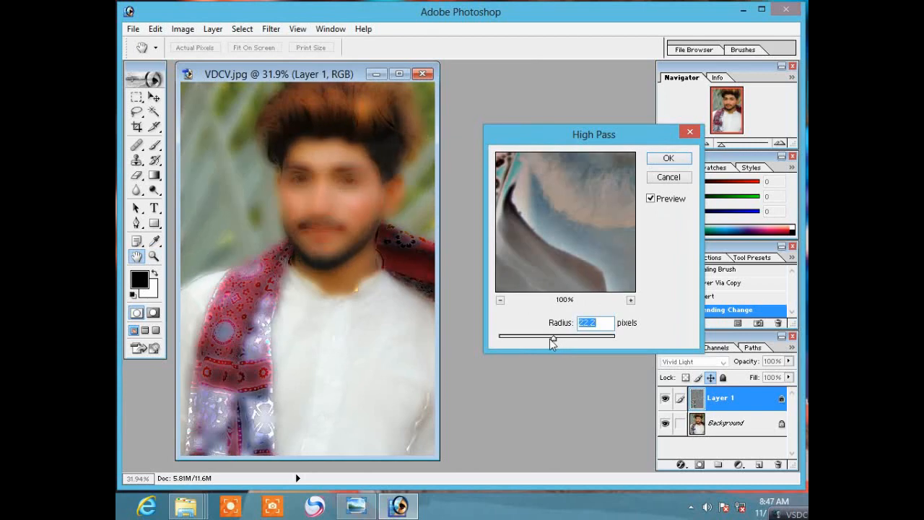
click(666, 158)
Apply a Gaussian Blur with a radius near the minimum to the inverted Vivid Light layer.
click(270, 29)
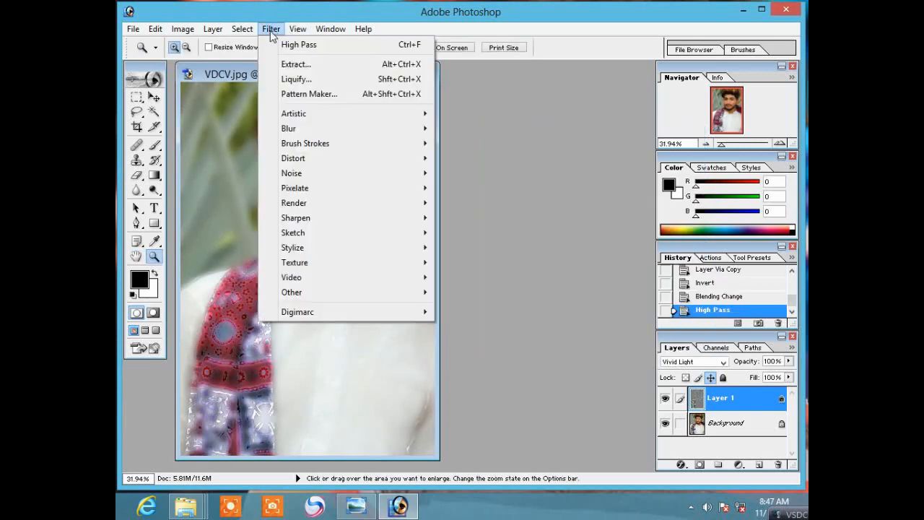
mouse_move(303, 131)
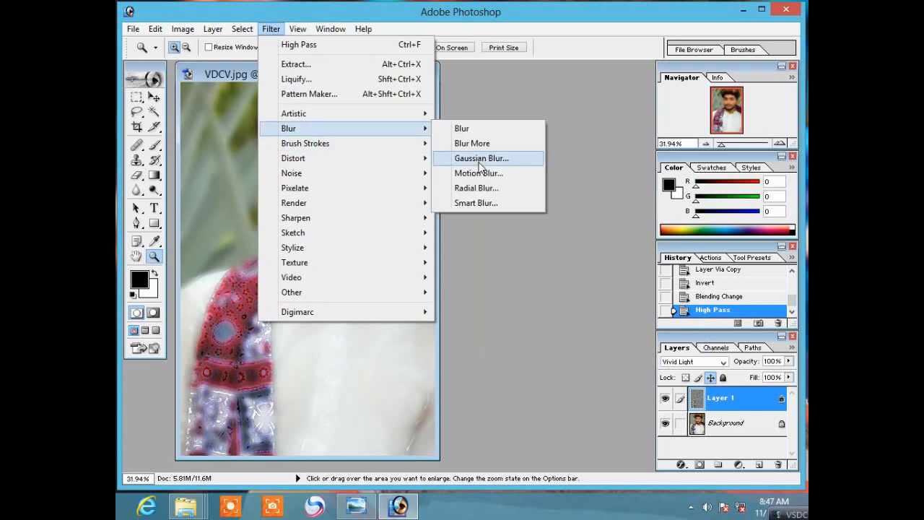
click(476, 160)
drag(462, 148, 652, 149)
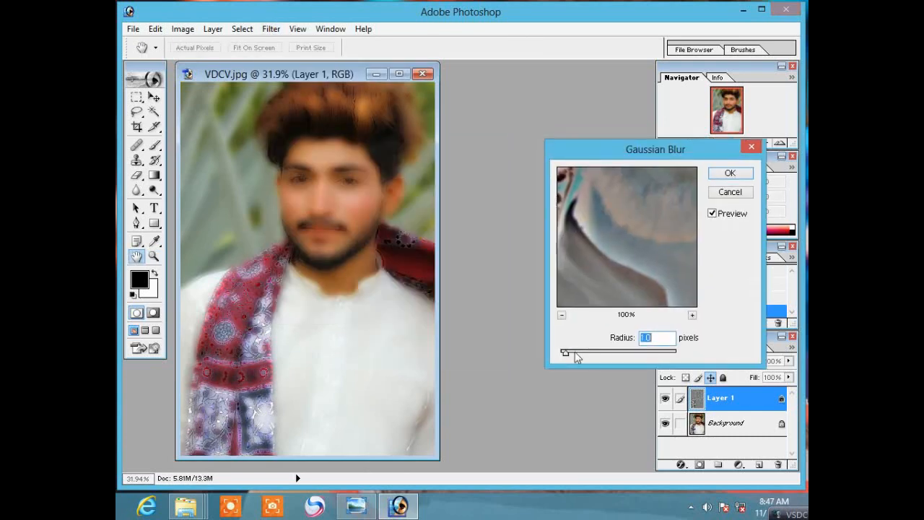
drag(583, 353, 562, 361)
click(729, 174)
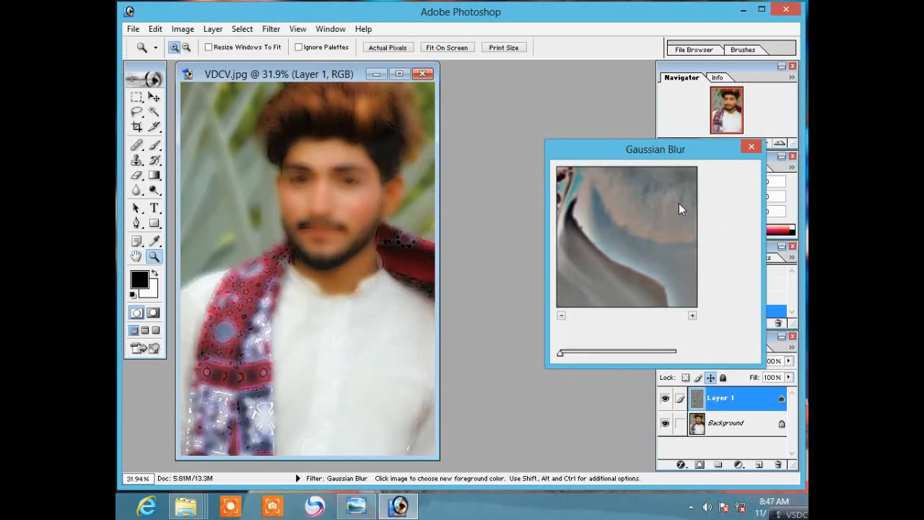
Add a Hide All layer mask to the inverted Vivid Light layer.
click(218, 33)
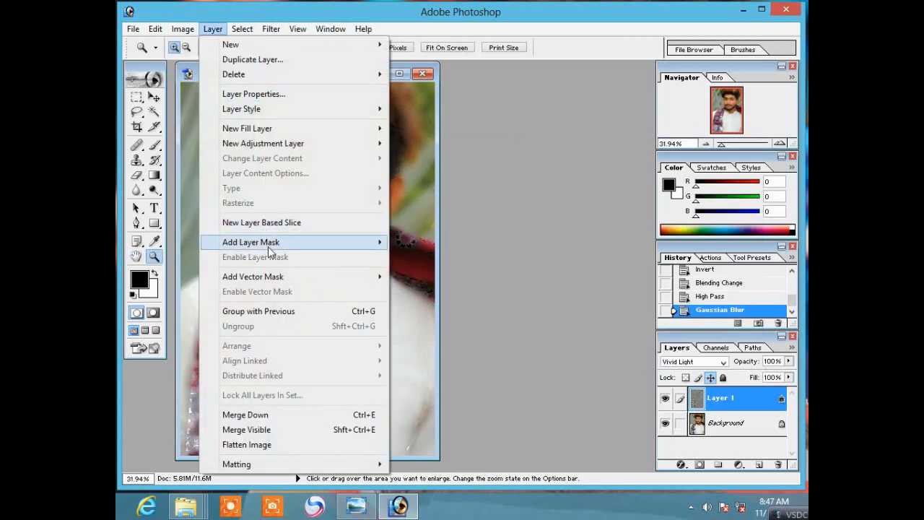
mouse_move(306, 246)
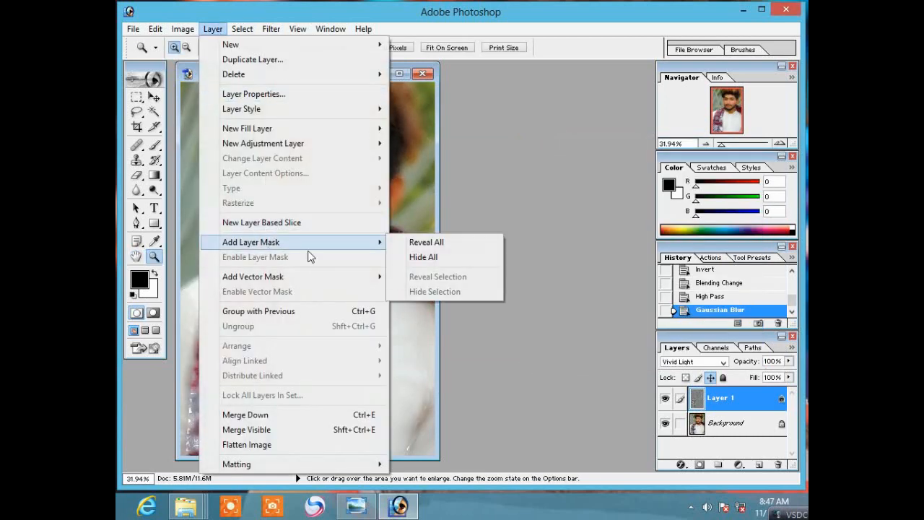
click(431, 259)
Dab white on the mask over the cheek with a 27 px brush, and reduce the brush to 68% opacity and 47% flow.
click(333, 205)
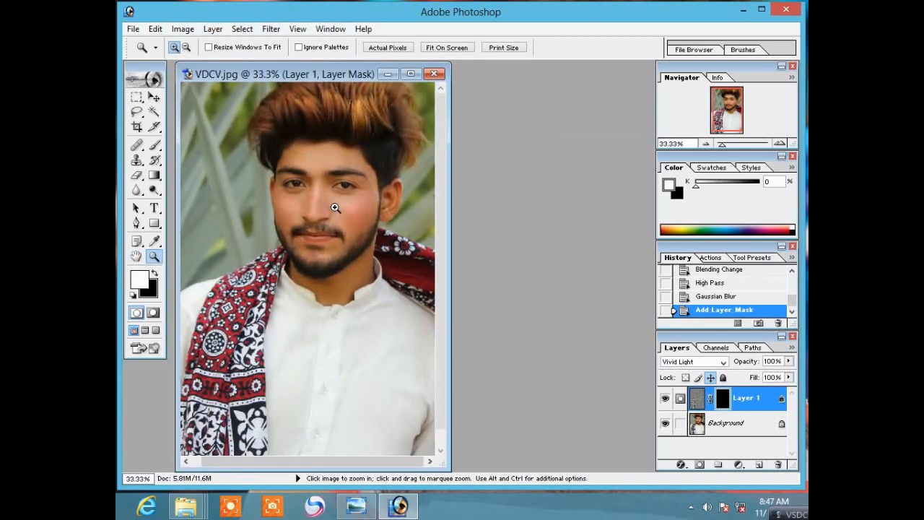
click(320, 198)
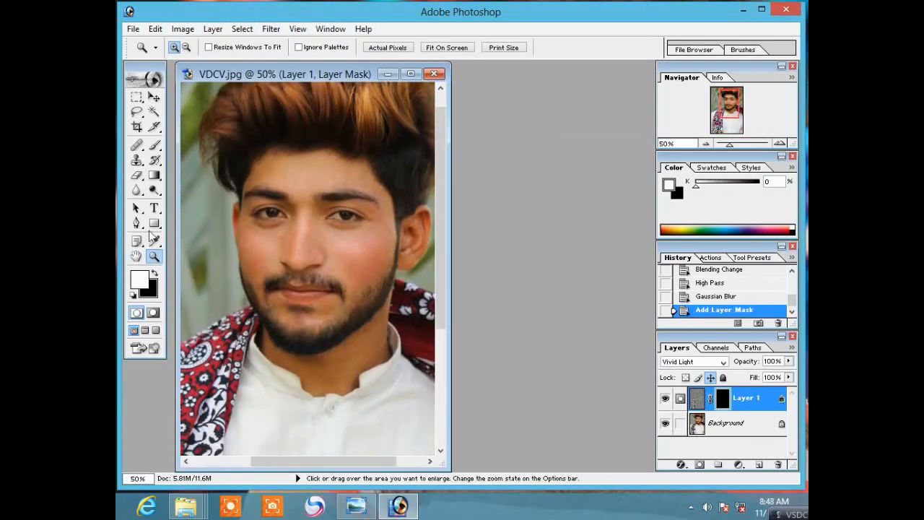
click(155, 145)
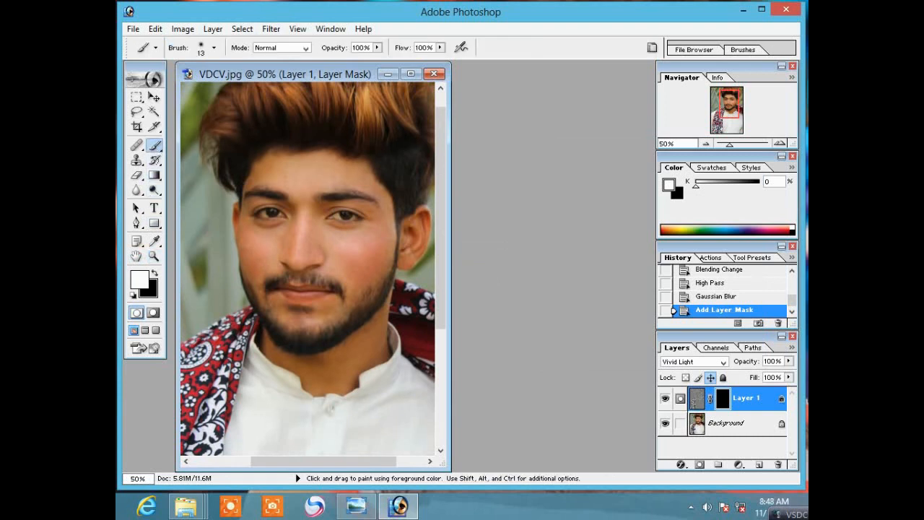
right_click(342, 254)
drag(369, 280, 379, 280)
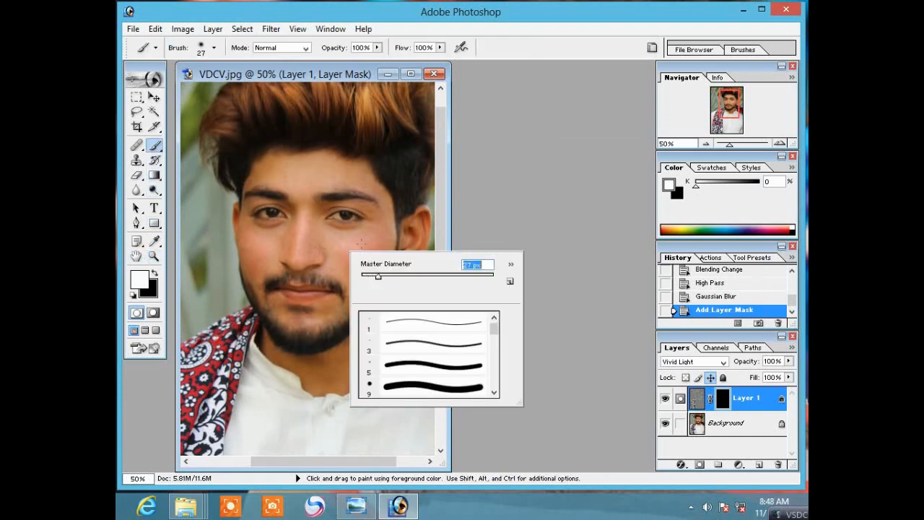
key(Return)
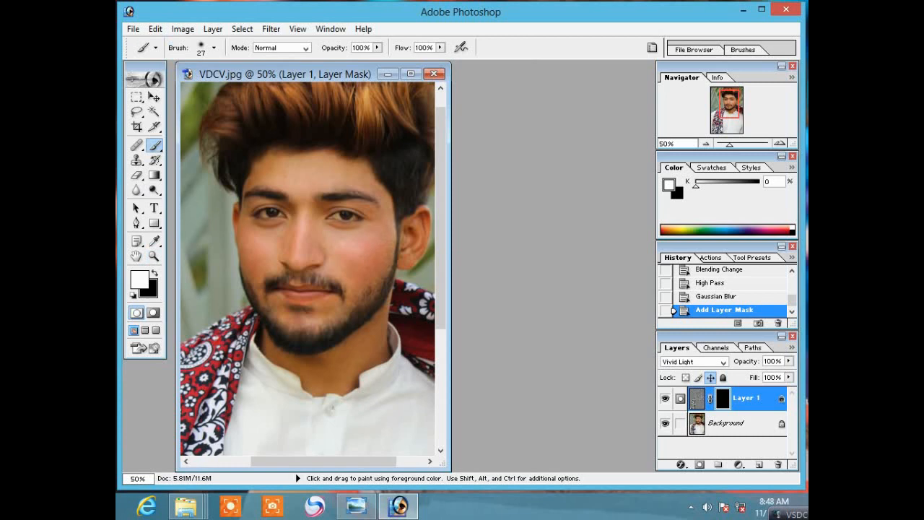
click(360, 256)
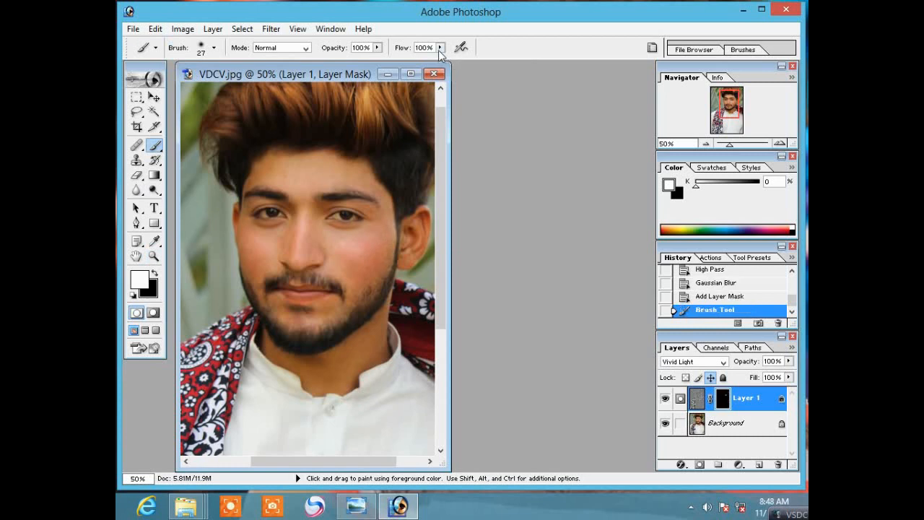
drag(440, 51, 379, 54)
click(377, 50)
Set the brush diameter to 51 px and paint white on the mask over the cheek nearest the visible ear.
click(153, 255)
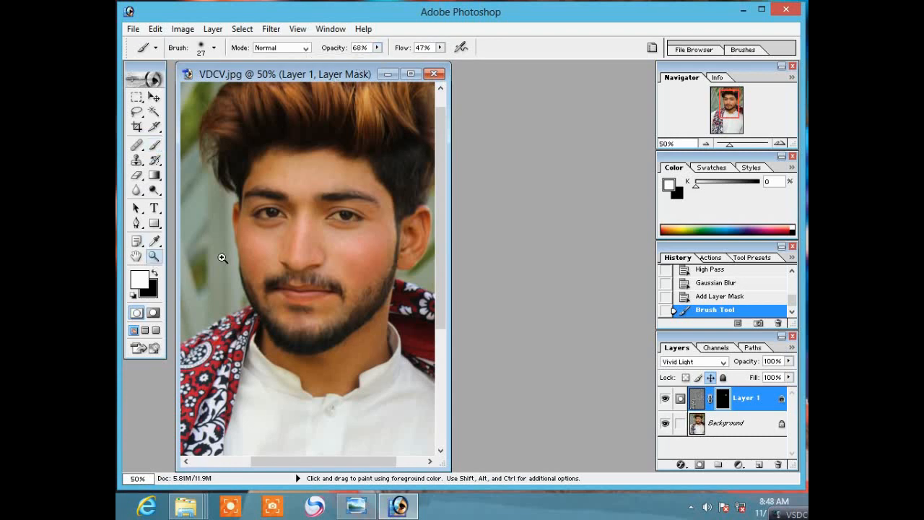
click(355, 285)
click(354, 278)
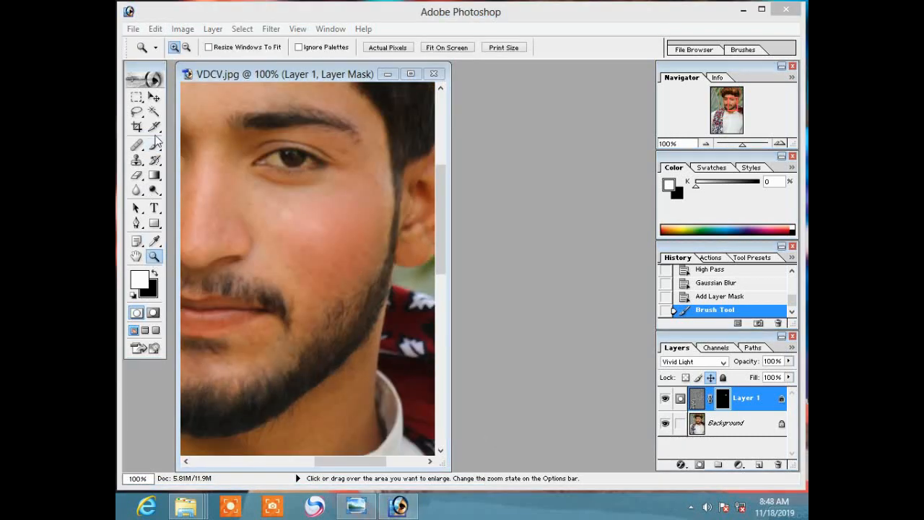
drag(296, 245, 315, 245)
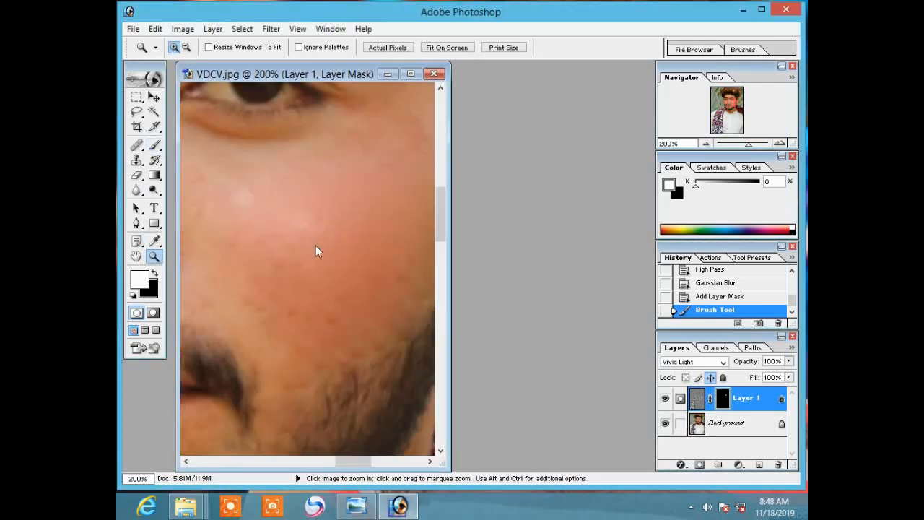
right_click(316, 249)
click(361, 253)
click(341, 209)
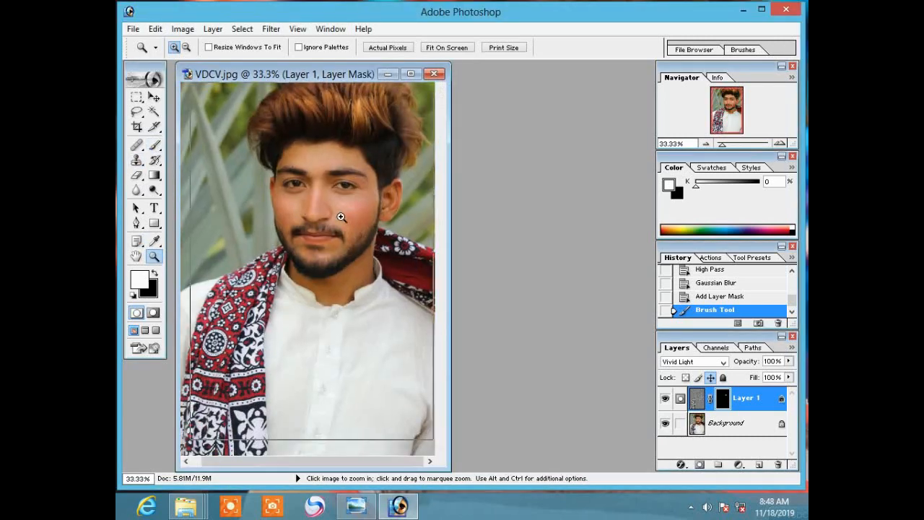
click(337, 212)
click(309, 262)
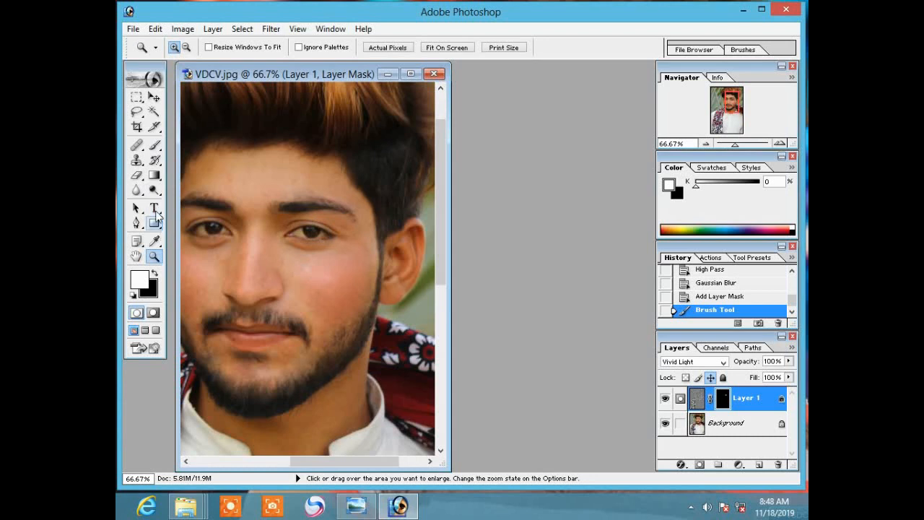
click(154, 144)
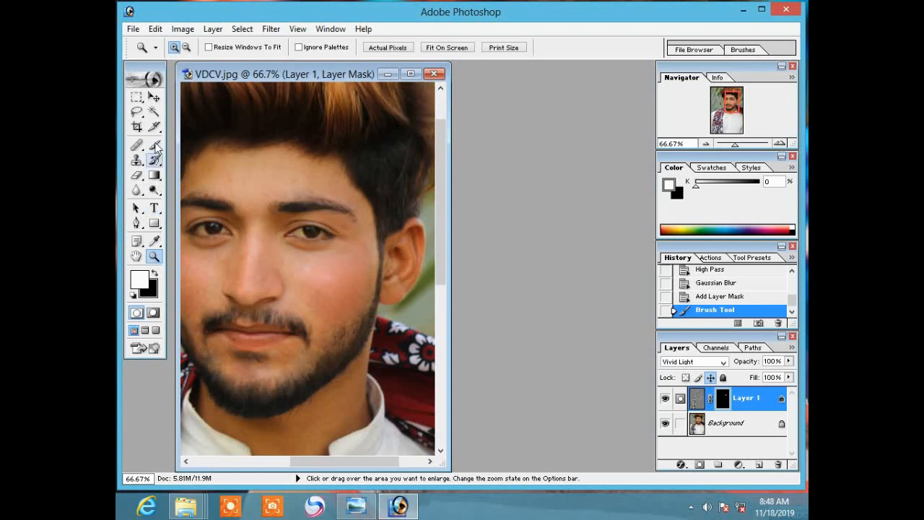
click(292, 273)
right_click(297, 261)
click(343, 287)
click(293, 277)
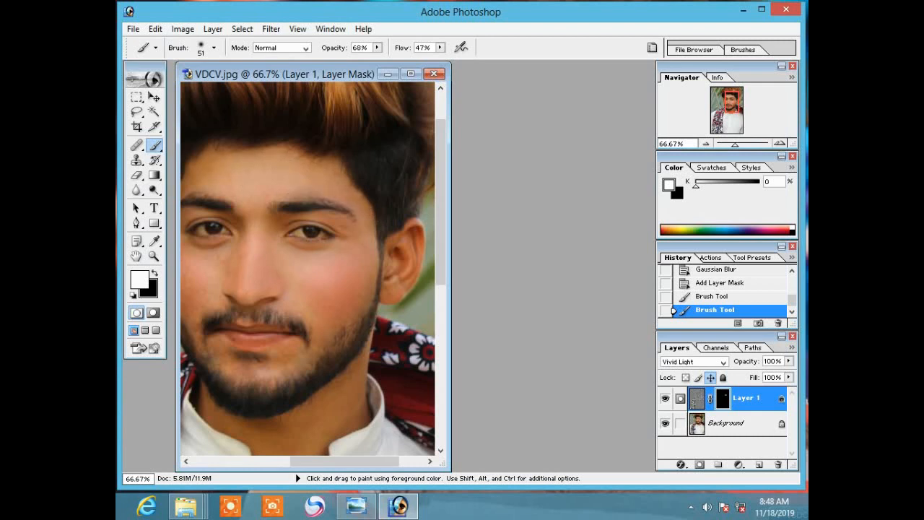
Paint white on the mask over the other cheek, the nose and the forehead to smooth the remaining facial skin.
drag(356, 460, 337, 461)
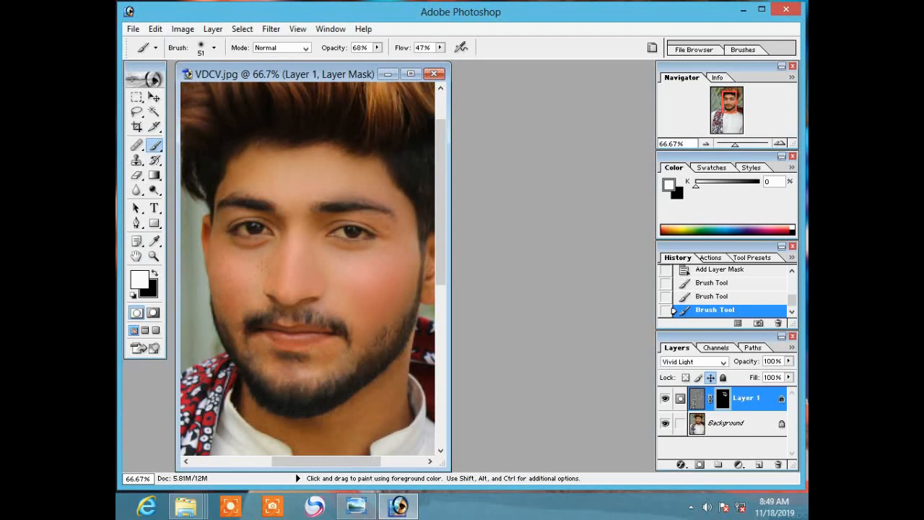
scroll(292, 288, down, 2)
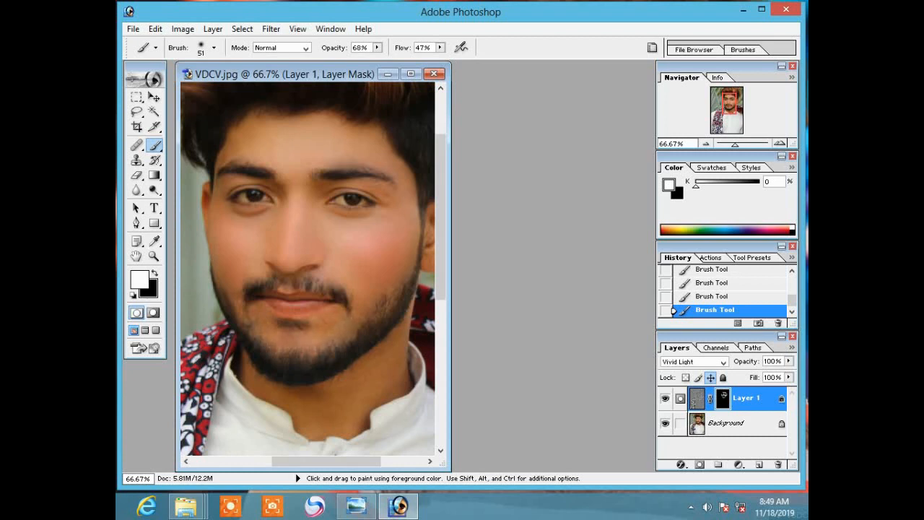
scroll(307, 268, up, 1)
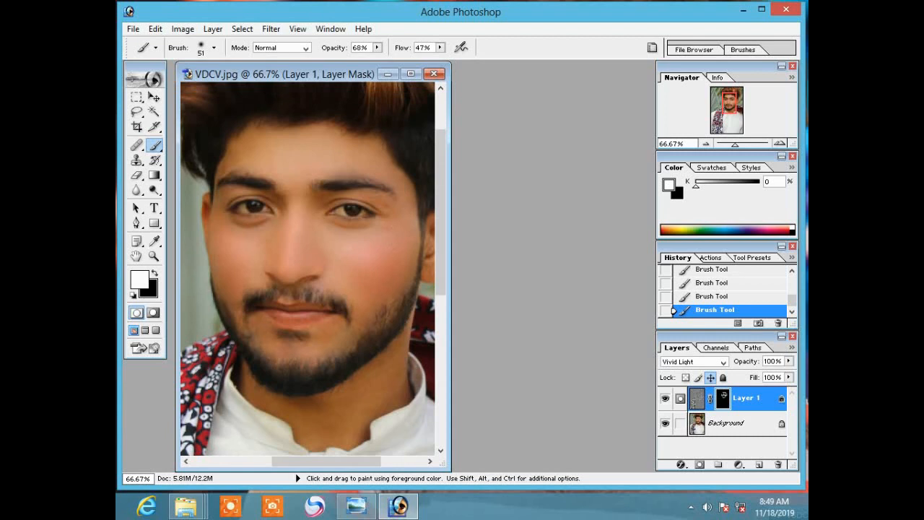
Set the brush to 35 px, 33% opacity and 23% flow for softer painting on the finer facial areas of the mask.
right_click(380, 233)
click(413, 258)
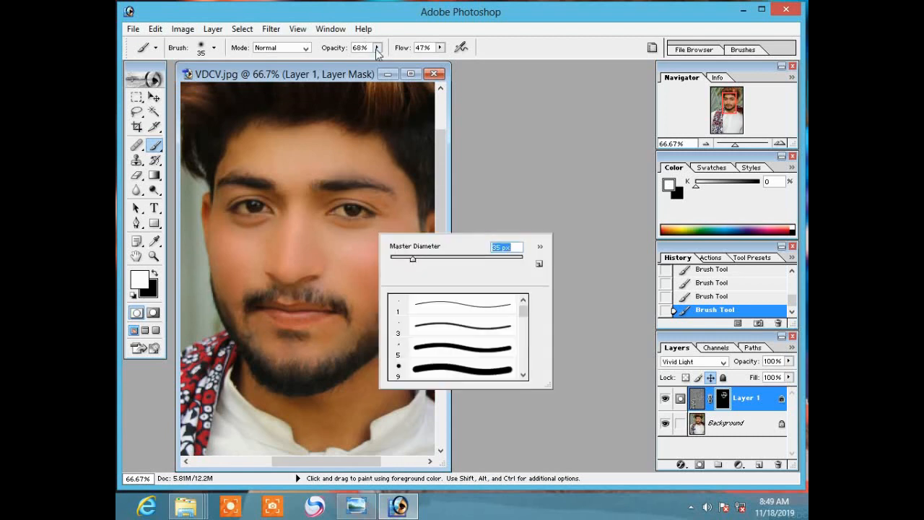
click(378, 48)
drag(363, 61, 353, 60)
click(440, 49)
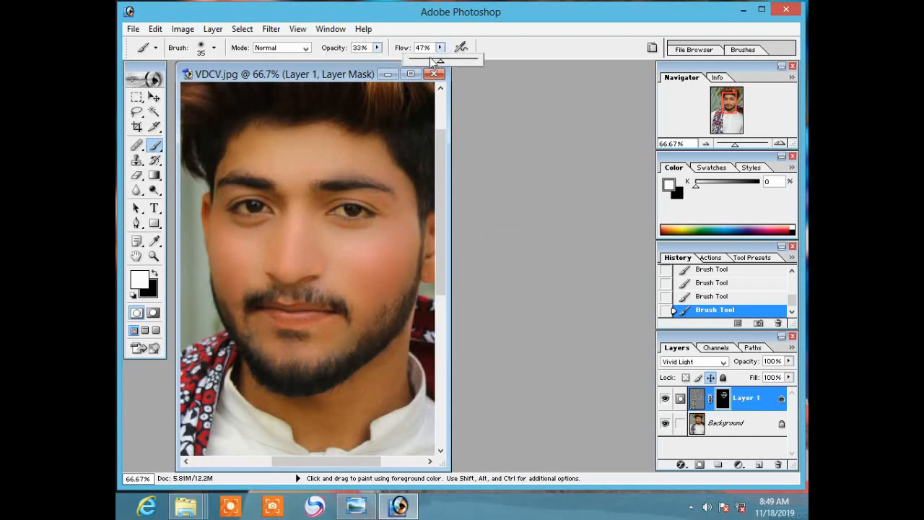
drag(441, 60, 424, 63)
key(Return)
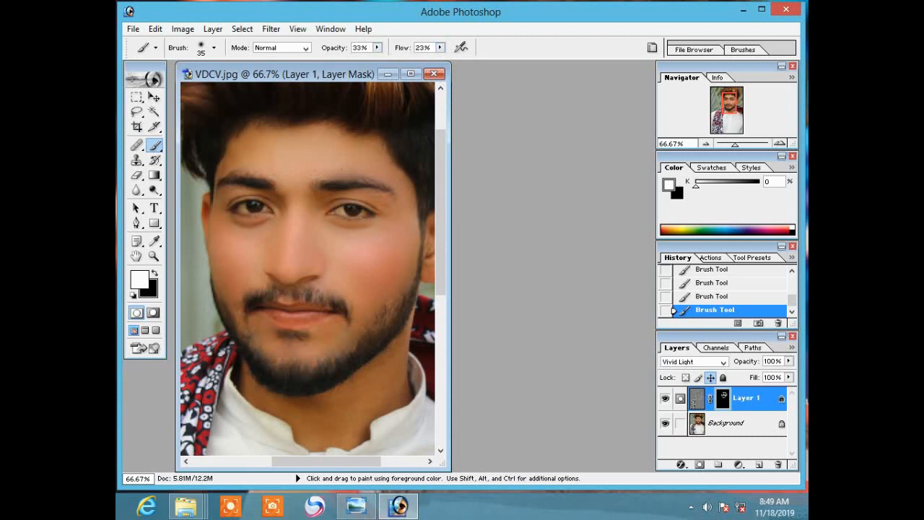
Set the brush diameter to 48 px and paint white on the mask over the neck and lower face.
scroll(352, 294, down, 5)
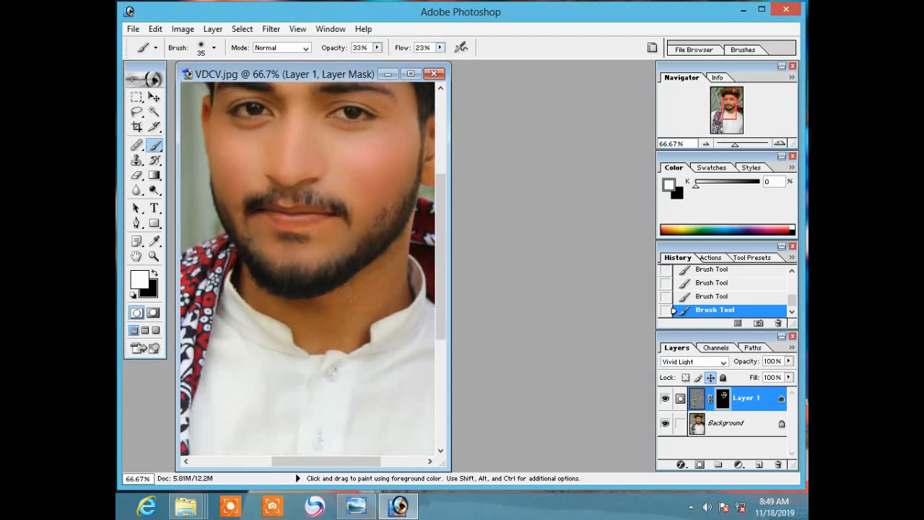
right_click(351, 295)
drag(388, 324, 398, 324)
key(Return)
scroll(386, 257, up, 2)
scroll(345, 204, up, 2)
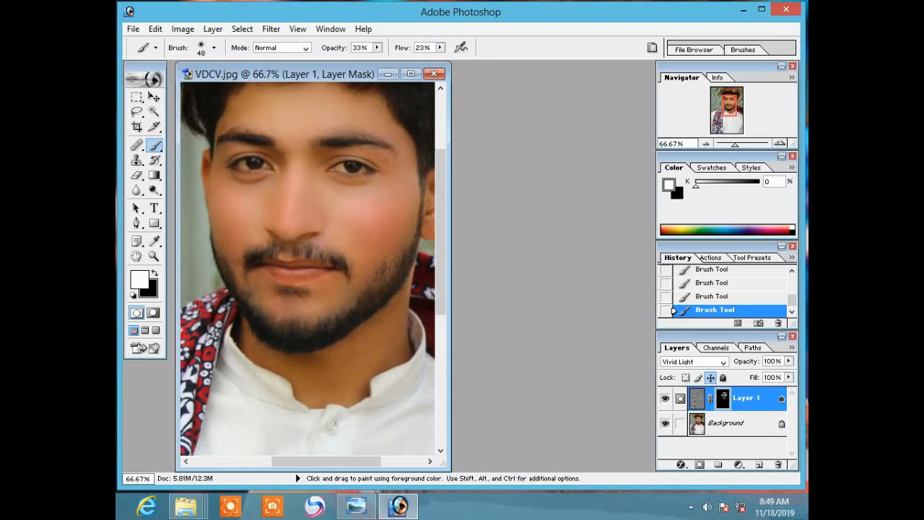
scroll(236, 208, down, 3)
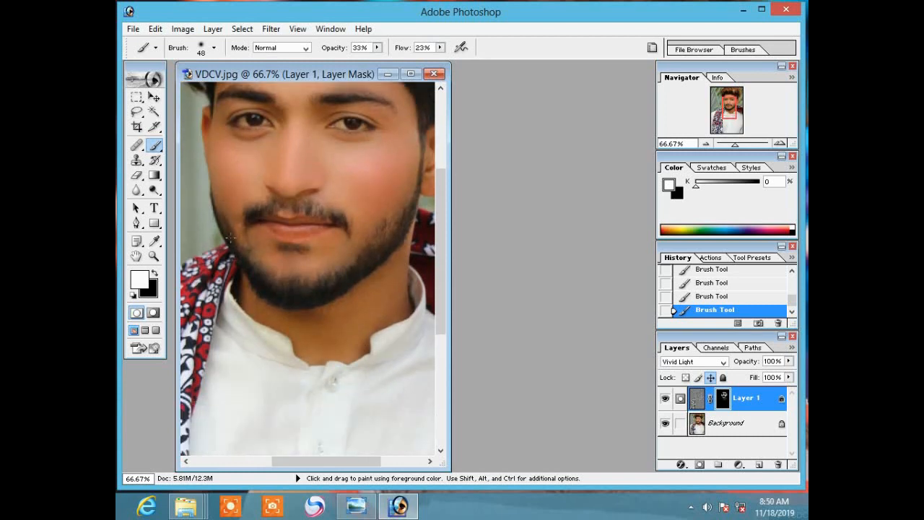
Examine the smoothed face, beard edge and neck both in the full image and at close range.
key(z)
right_click(388, 222)
click(404, 231)
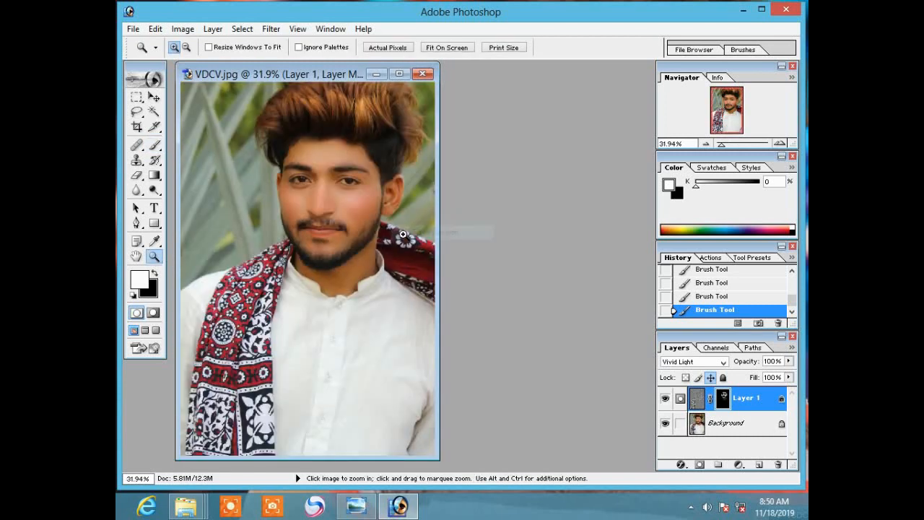
click(332, 223)
click(329, 229)
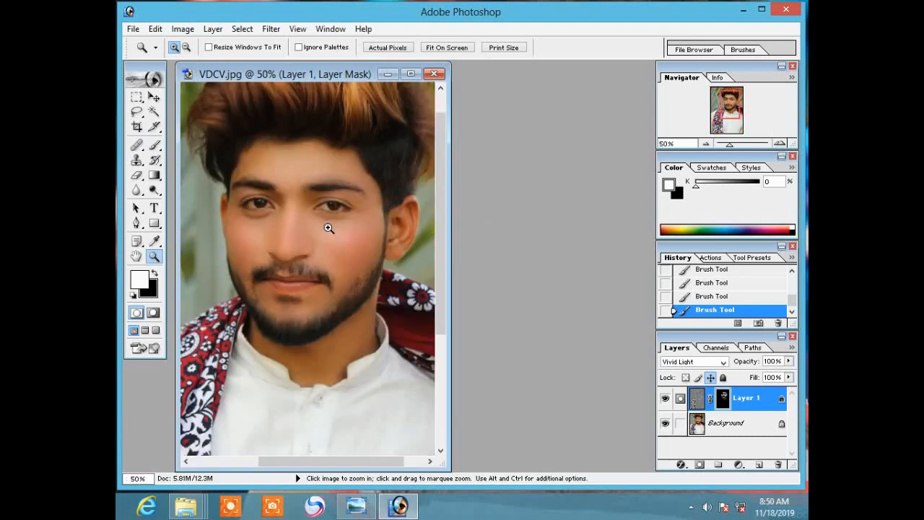
scroll(268, 177, down, 1)
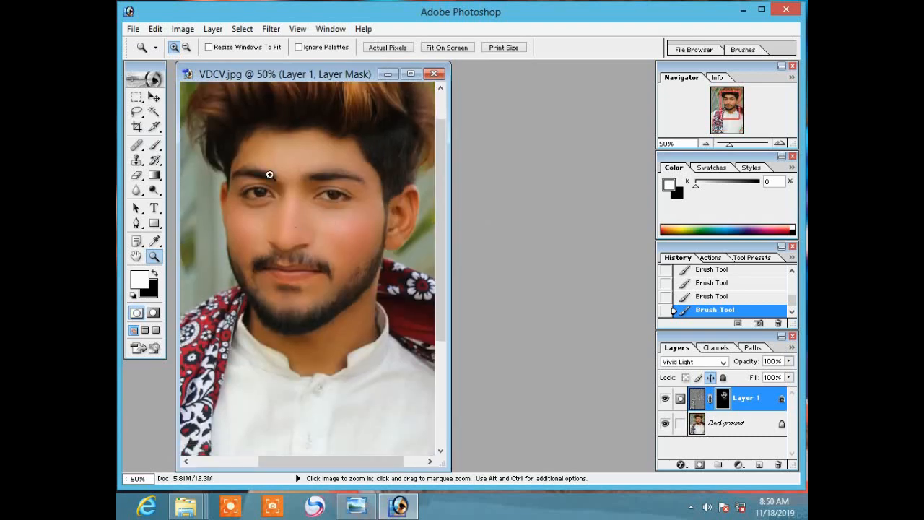
click(334, 254)
click(154, 144)
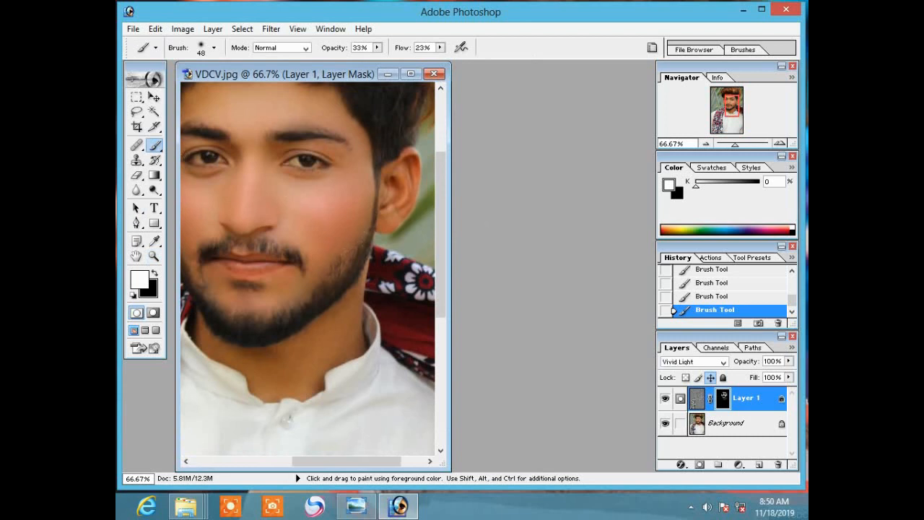
click(154, 255)
click(336, 276)
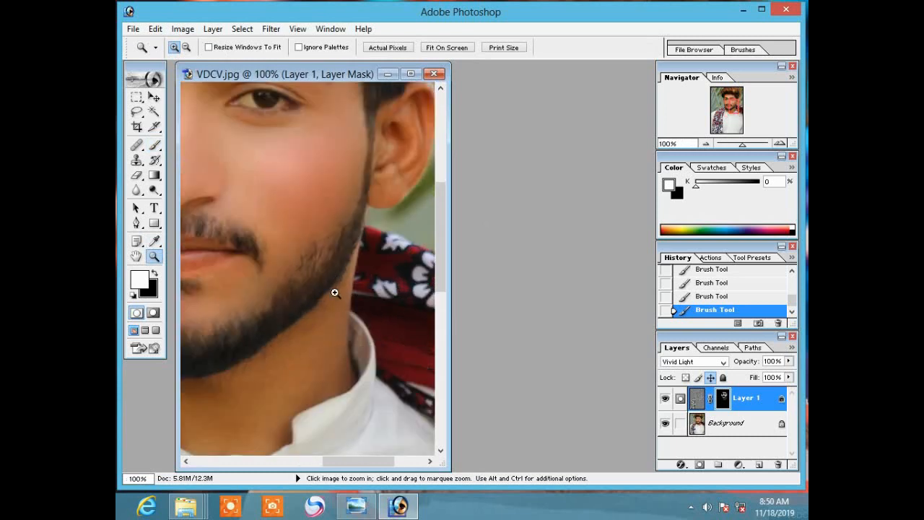
Fit the whole portrait in view and merge the masked smoothing layer down into the Background.
key(ctrl+0)
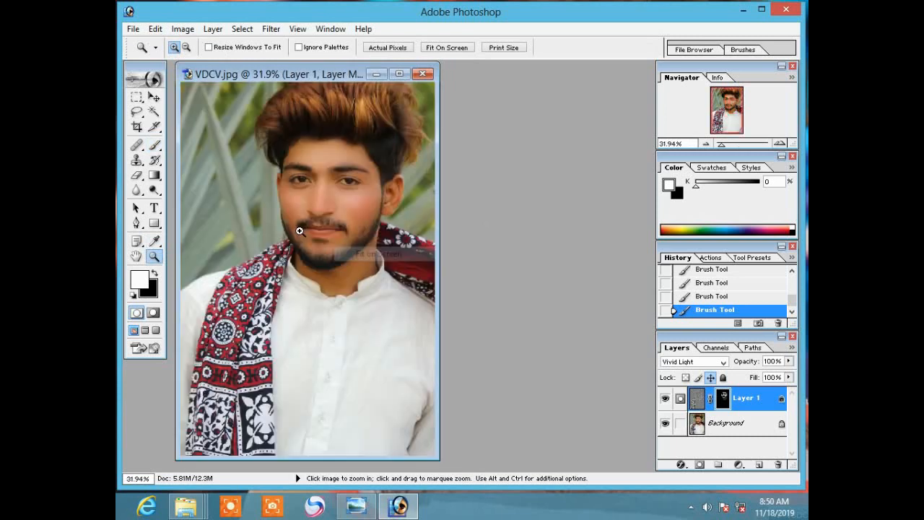
key(ctrl+e)
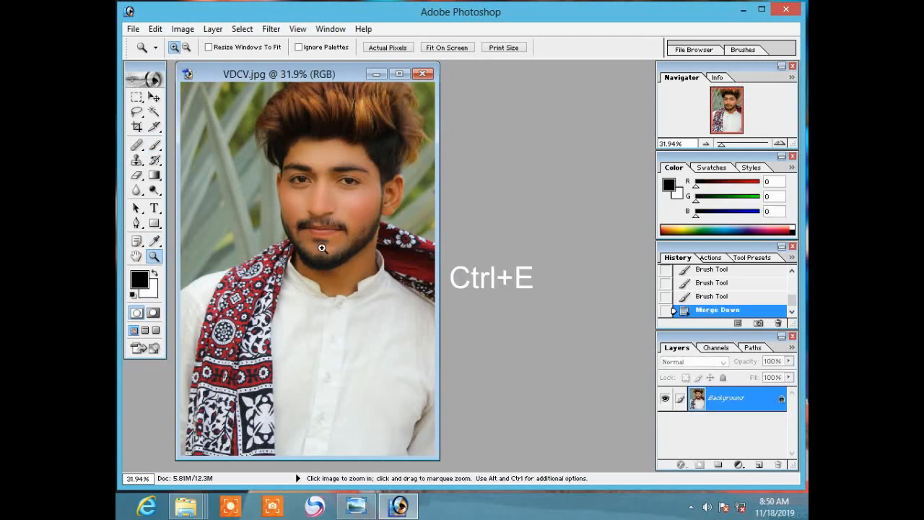
Sample the light skin tone (RGB 214, 158, 138) from the cheek beneath the eye as the brush colour.
click(350, 221)
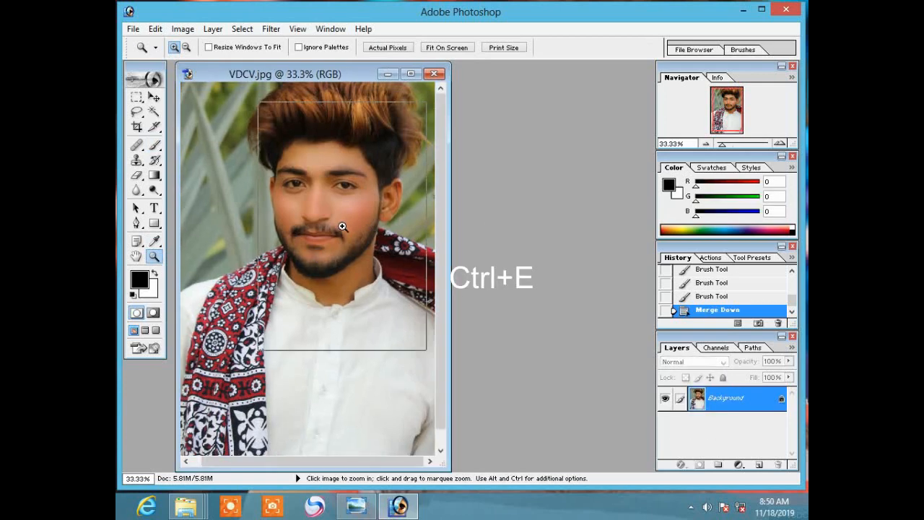
click(325, 253)
click(322, 256)
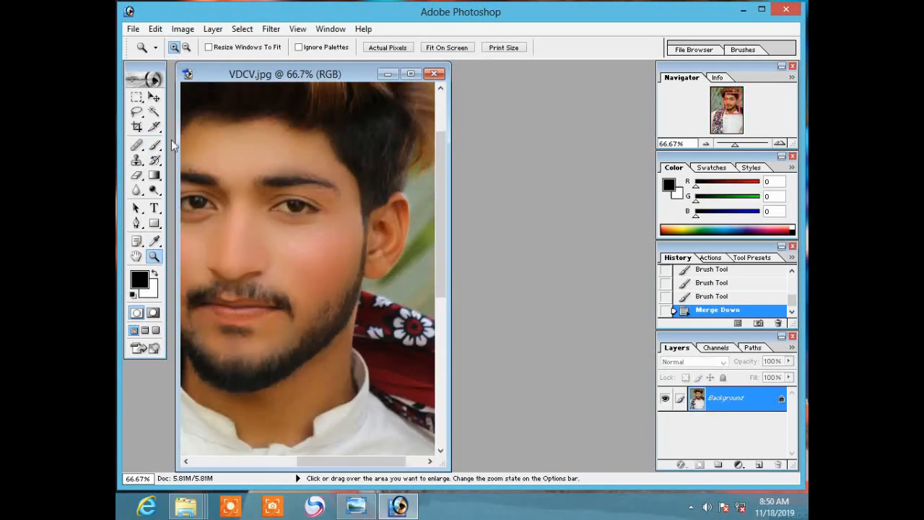
click(154, 146)
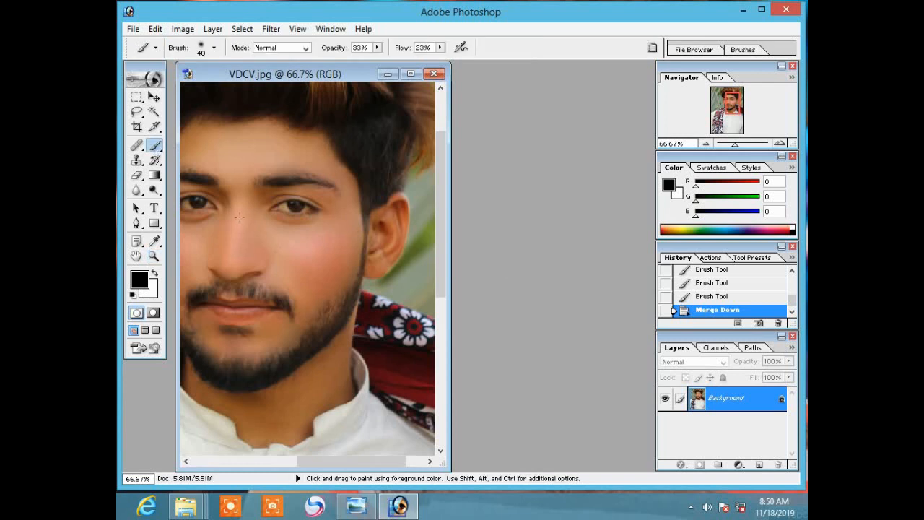
alt+click(296, 236)
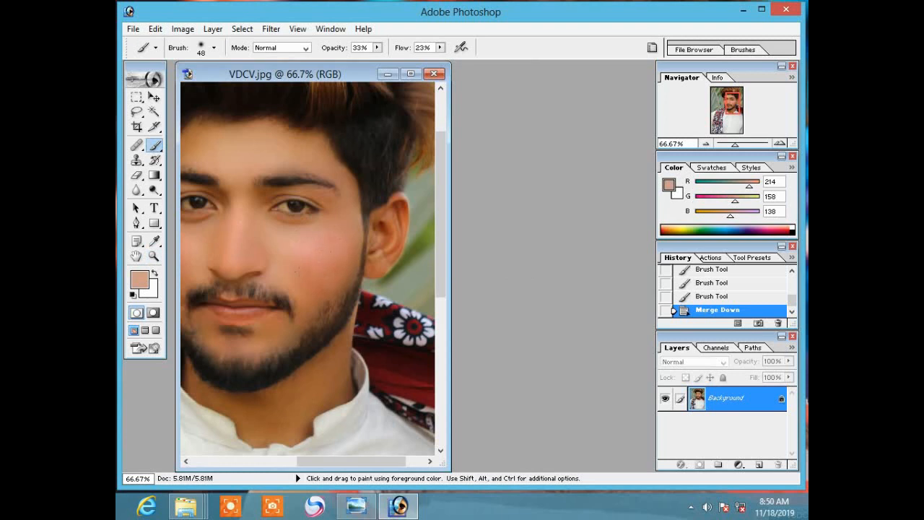
Lower the brush to 26% opacity and 13% flow for subtle skin-tone painting on the cheek.
click(153, 256)
click(345, 275)
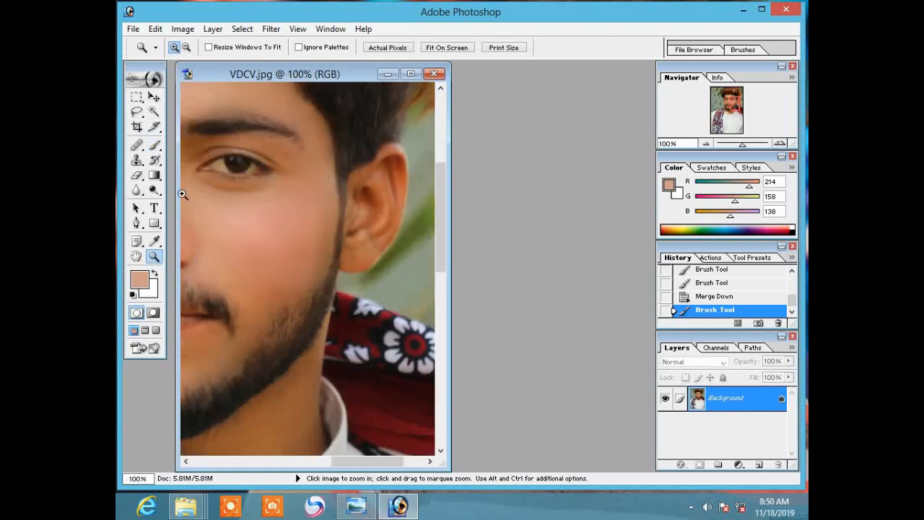
click(154, 145)
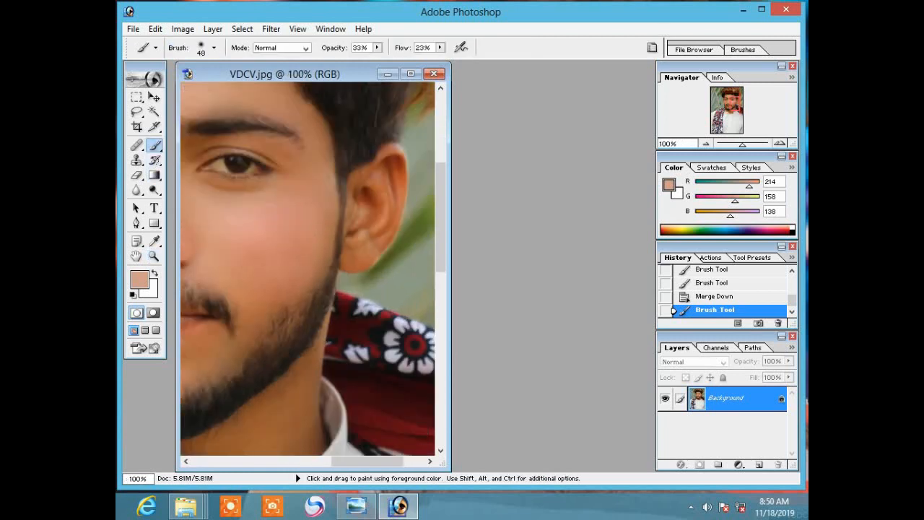
click(377, 47)
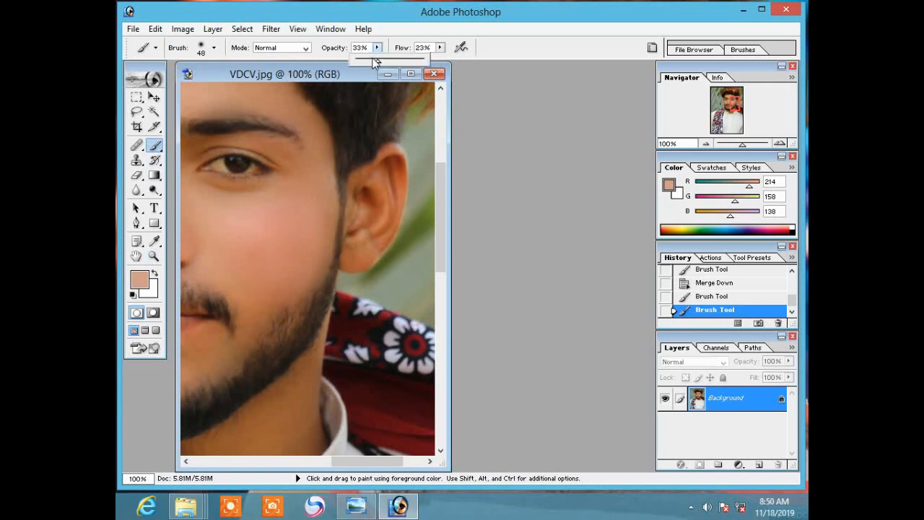
drag(374, 62, 371, 62)
click(440, 47)
drag(441, 61, 434, 61)
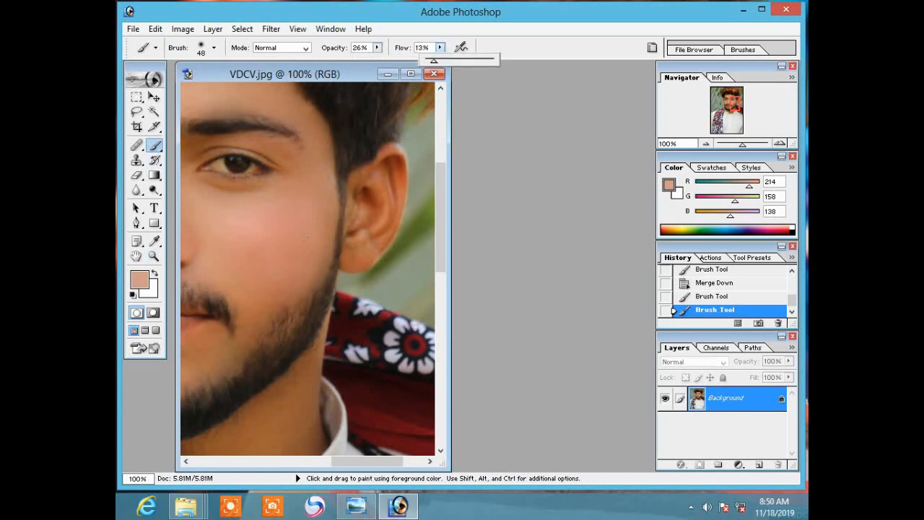
Paint the sampled skin tone softly over both cheeks, the nose and the forehead.
click(305, 236)
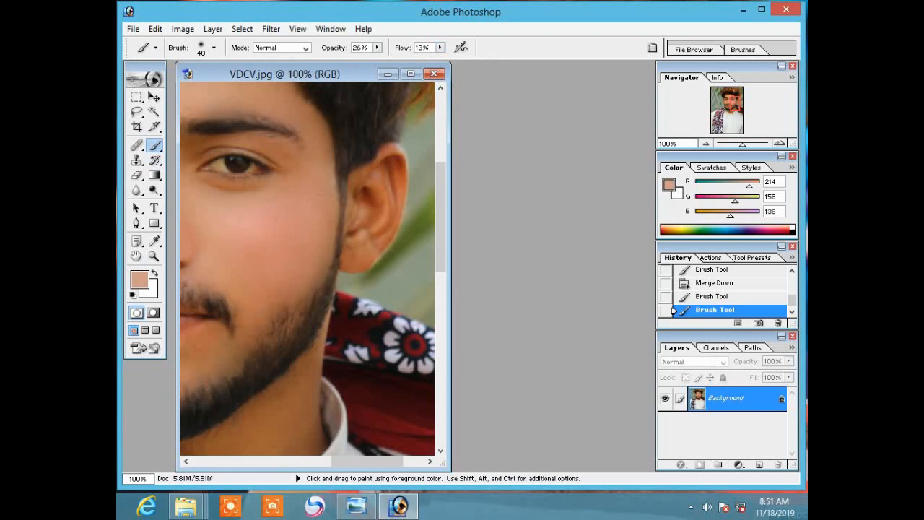
click(367, 408)
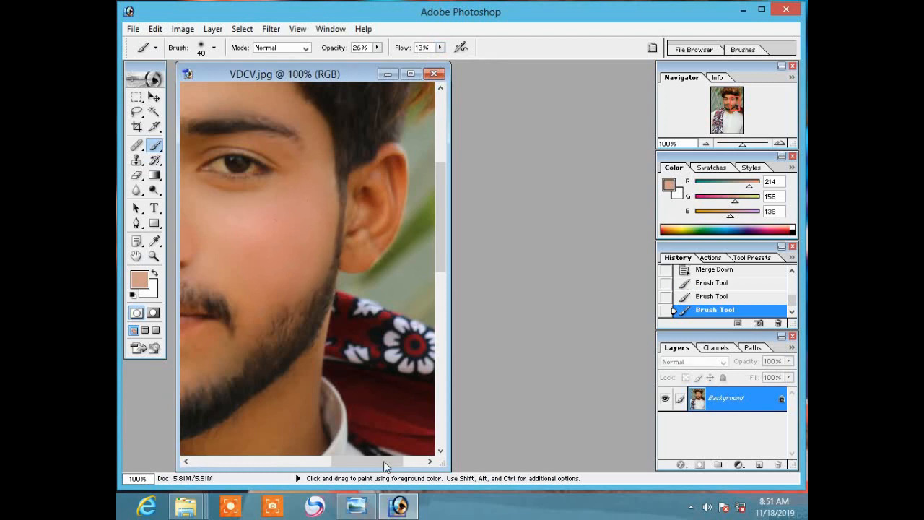
drag(386, 461, 330, 460)
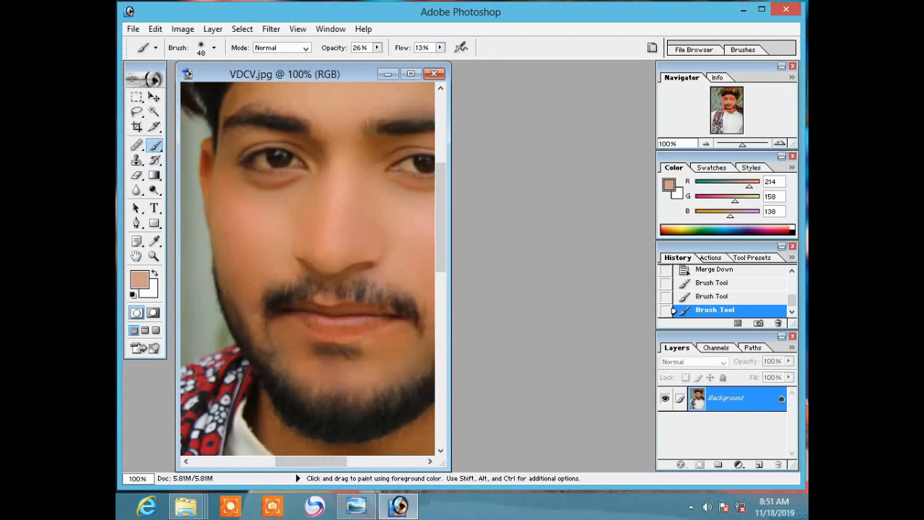
click(294, 220)
scroll(294, 220, up, 3)
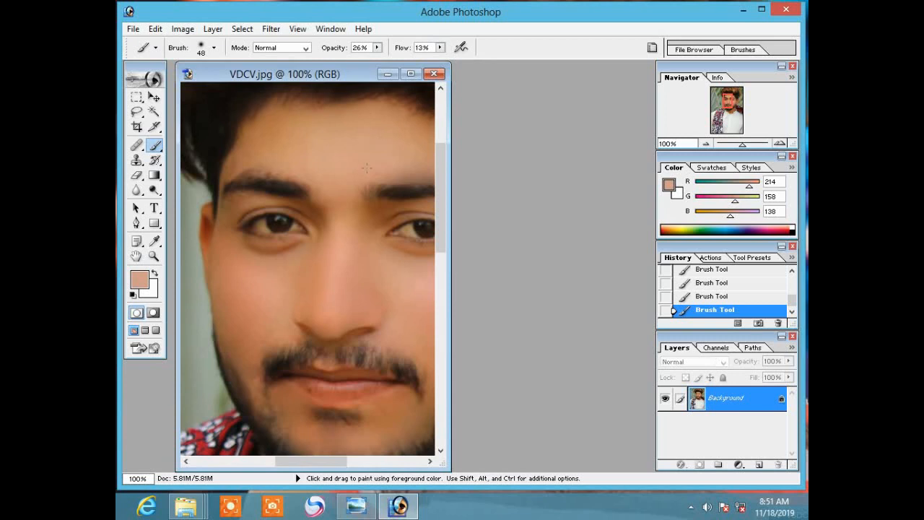
scroll(344, 223, down, 1)
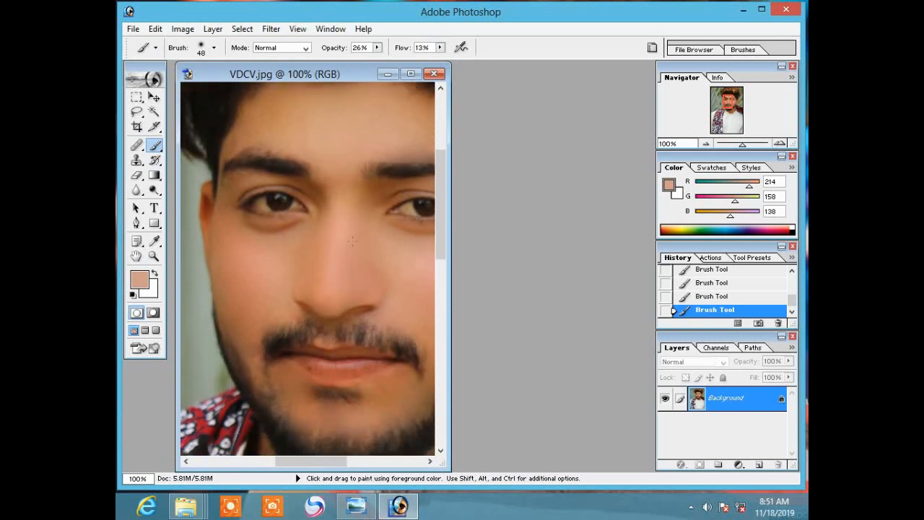
Continue brushing the skin tone lightly over the nose, lower face and neck.
scroll(342, 244, down, 2)
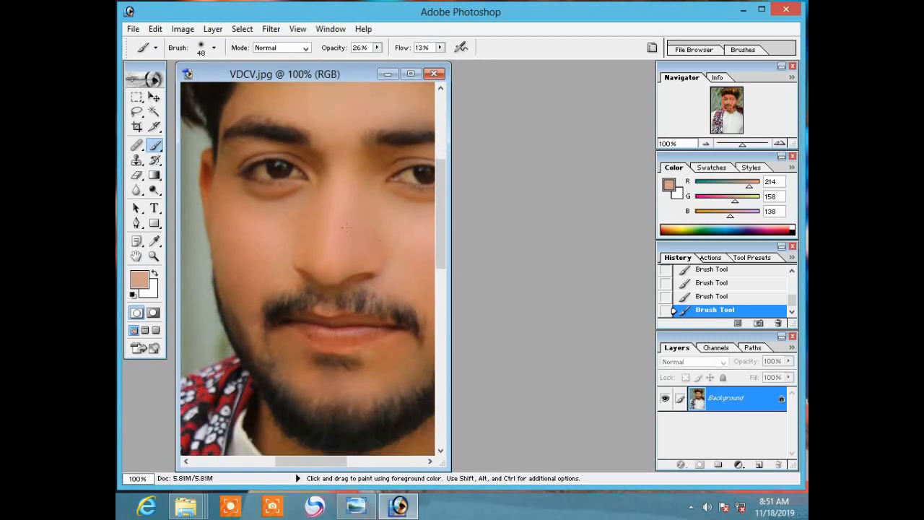
scroll(346, 227, down, 1)
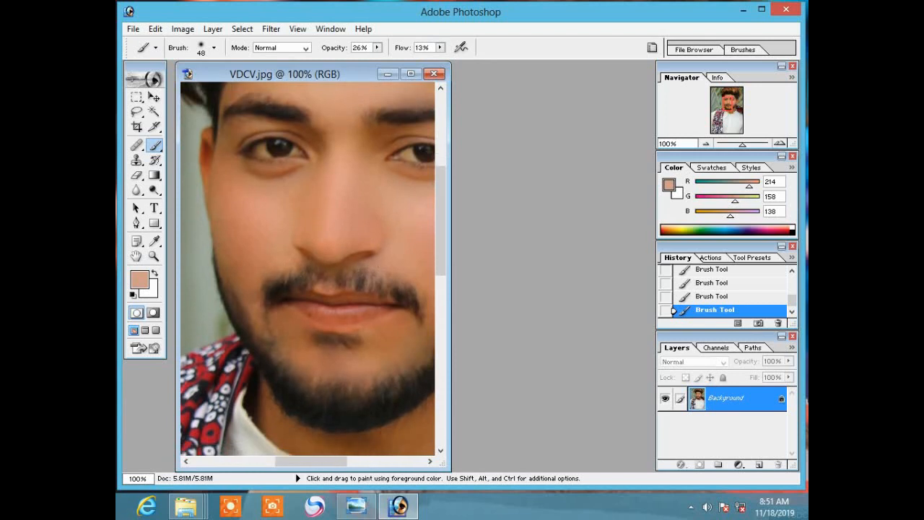
scroll(336, 371, down, 3)
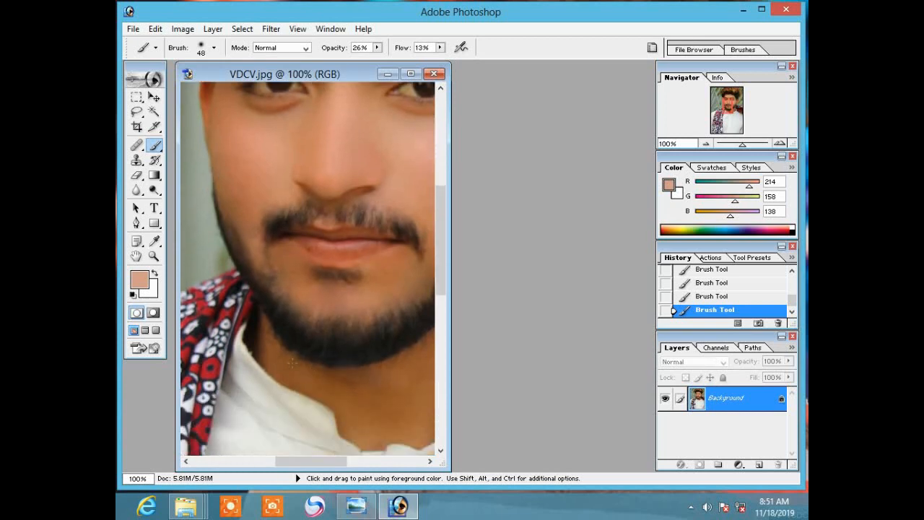
scroll(380, 385, down, 2)
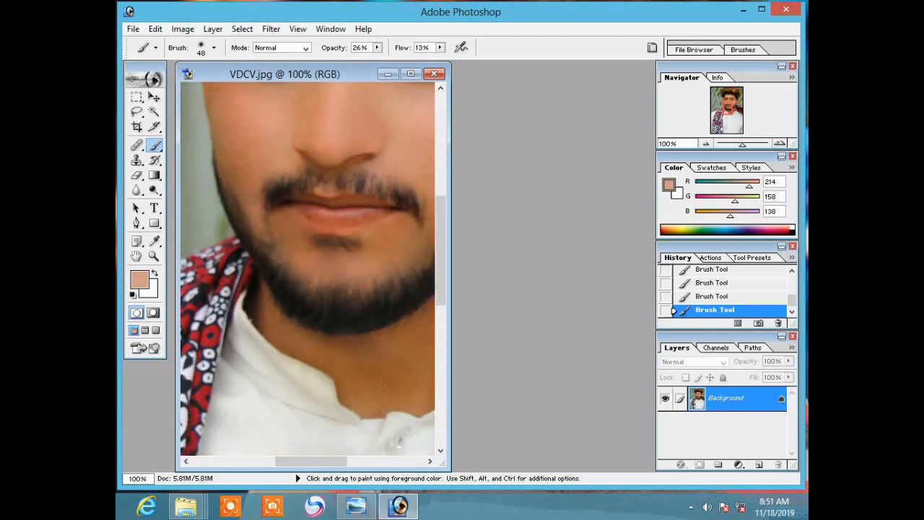
drag(330, 461, 361, 461)
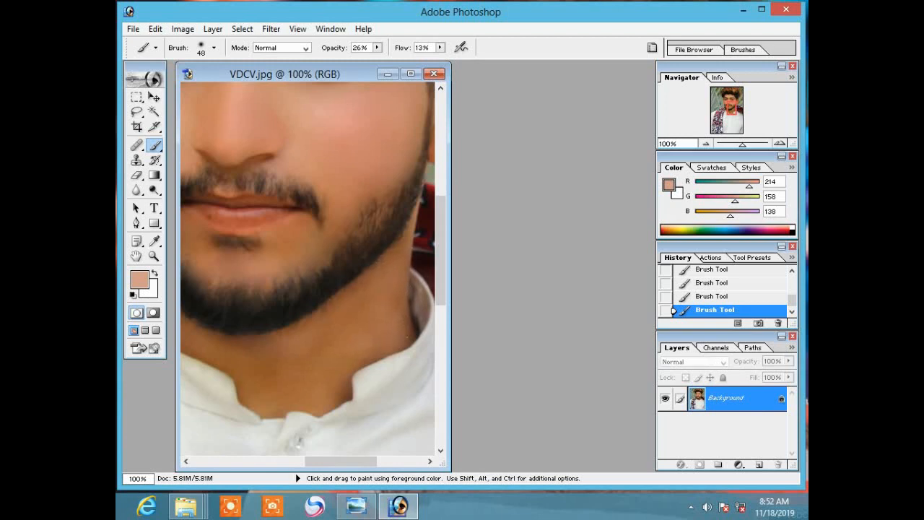
Outline the sparse beard patch along the jaw below the ear with a closed Polygonal Lasso selection.
click(156, 256)
right_click(229, 240)
click(275, 249)
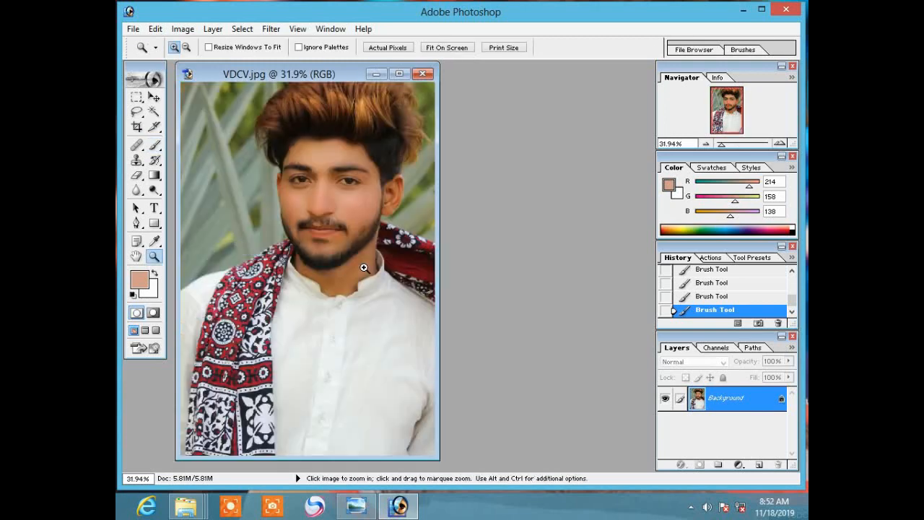
click(338, 252)
click(321, 267)
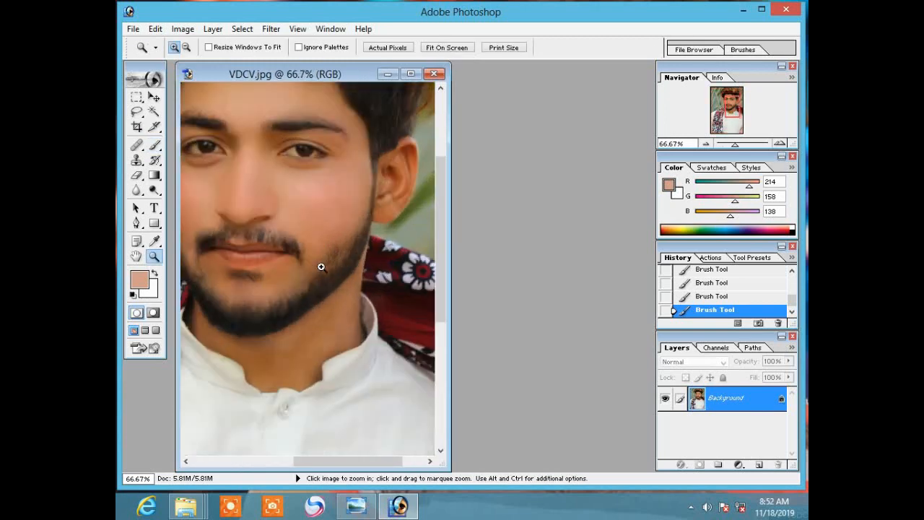
click(321, 265)
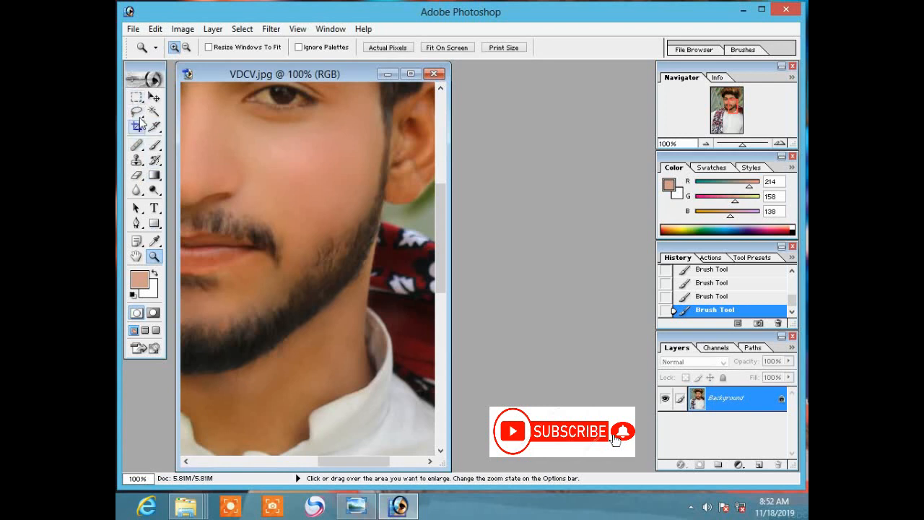
mouse_move(136, 112)
mouse_down()
mouse_move(167, 139)
mouse_move(166, 126)
mouse_up()
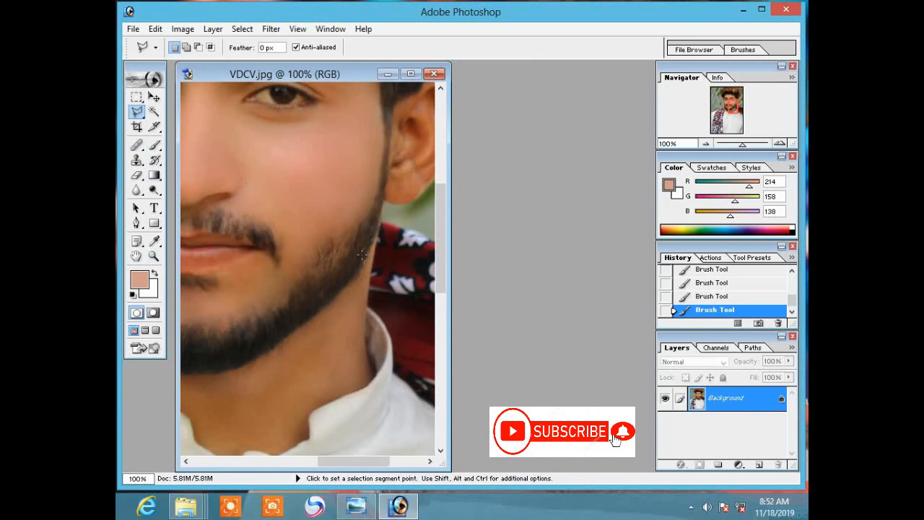
click(368, 229)
click(318, 249)
click(322, 290)
click(359, 267)
click(377, 226)
click(366, 230)
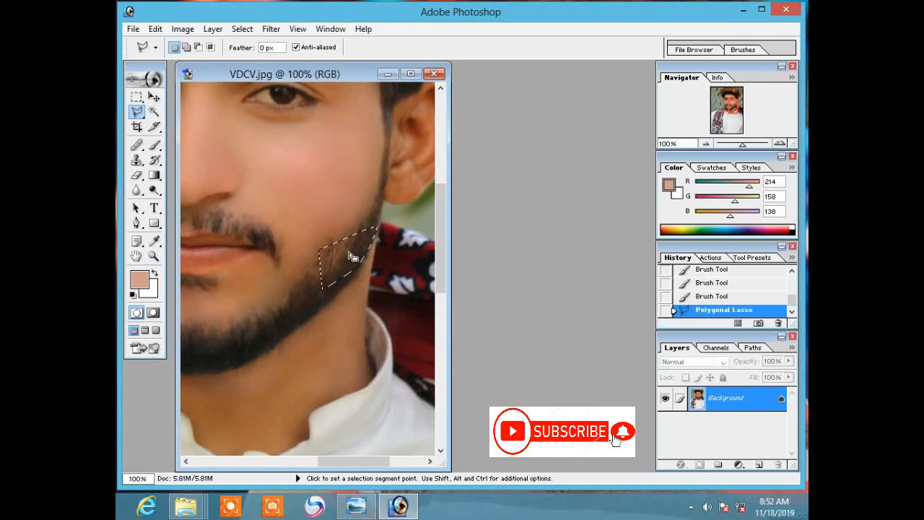
Feather the beard patch selection with a radius of 8 pixels.
right_click(380, 215)
click(418, 253)
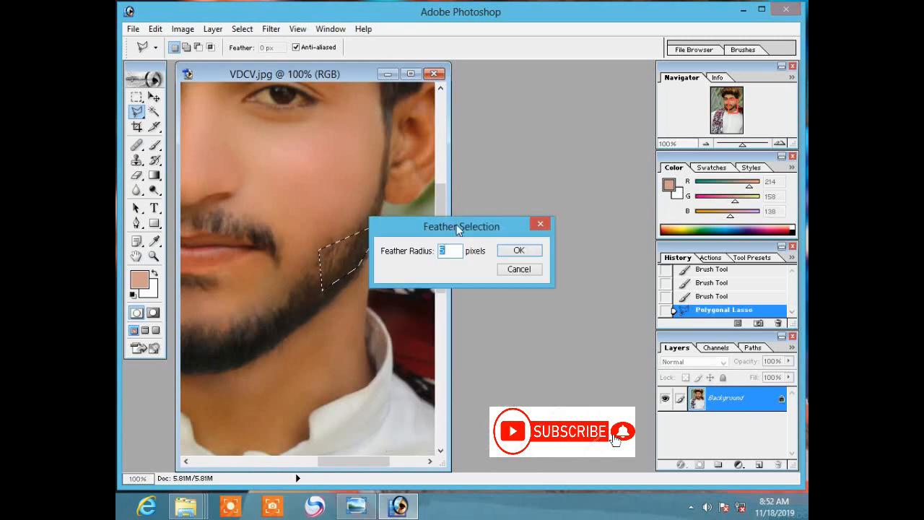
drag(494, 230, 578, 228)
text(70)
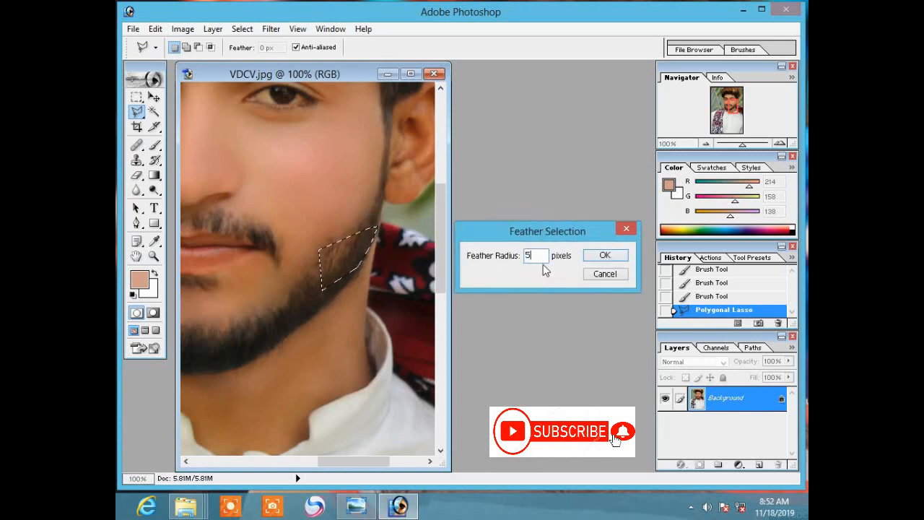
key(BackSpace)
key(BackSpace)
text(8)
click(619, 254)
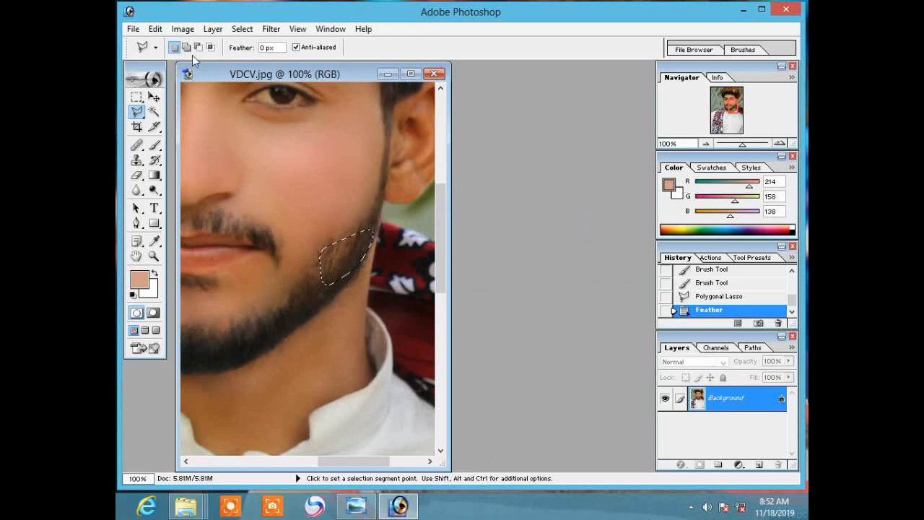
Copy the feathered beard patch and paste it onto a new layer.
click(155, 29)
click(177, 128)
click(155, 29)
click(177, 158)
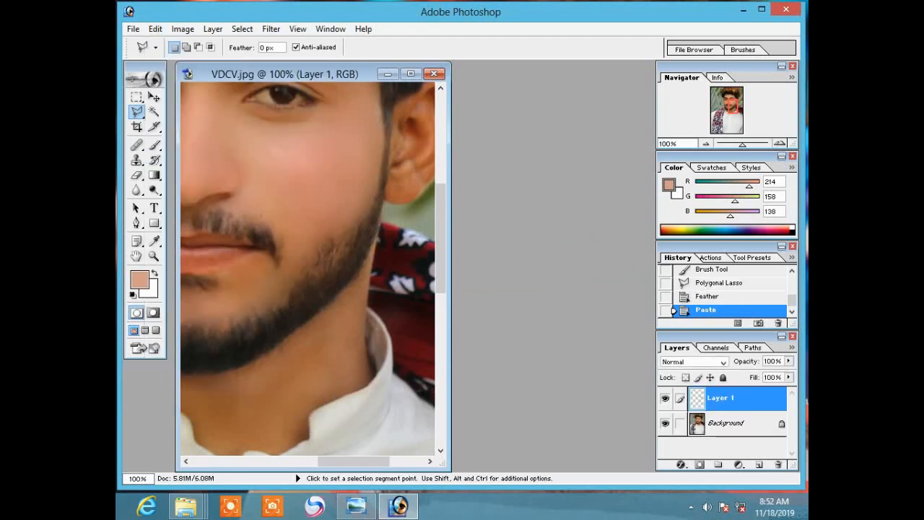
Free-transform the pasted beard patch to about 147% width and 129% height so it covers the jaw between mouth corner and ear.
click(137, 97)
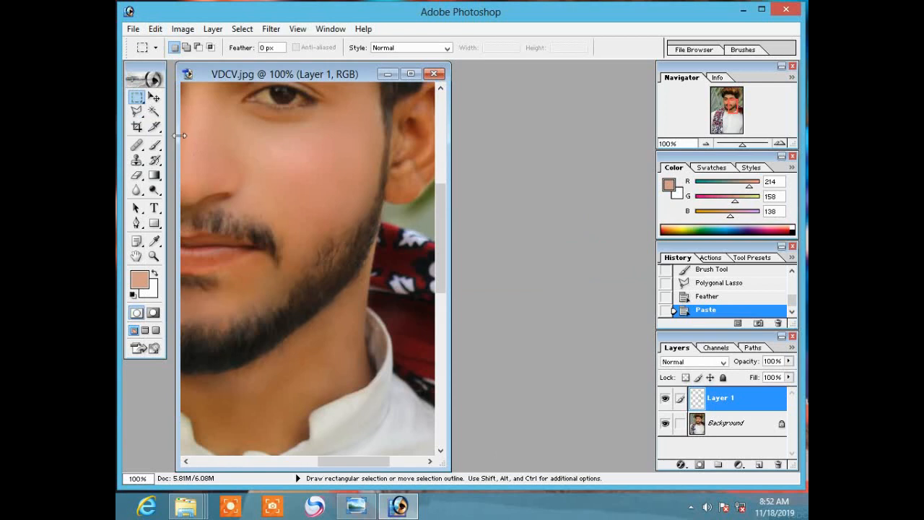
right_click(336, 236)
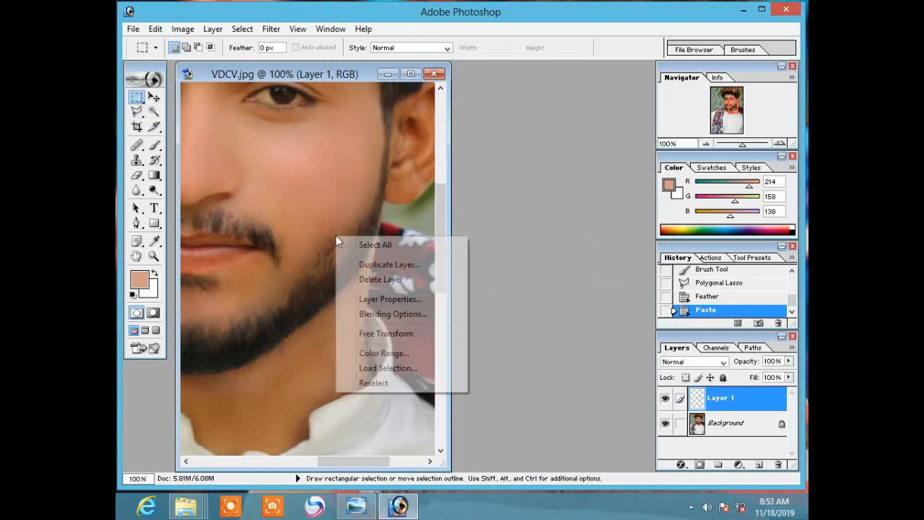
click(385, 334)
drag(340, 246, 310, 253)
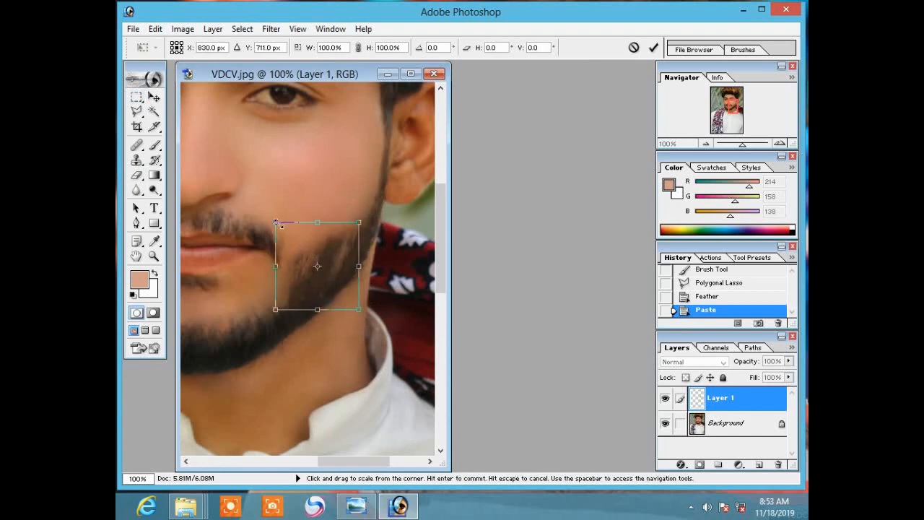
mouse_move(275, 222)
mouse_down()
mouse_move(260, 224)
mouse_move(271, 224)
mouse_up()
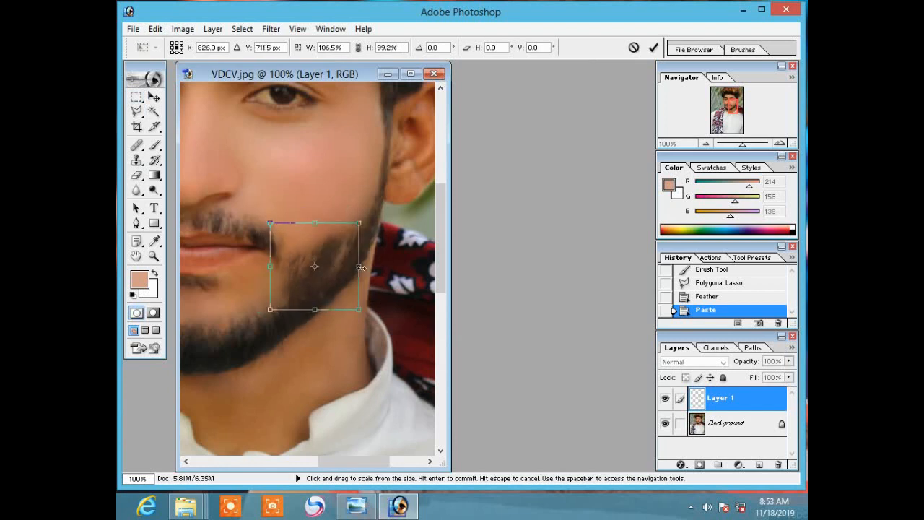
drag(358, 267, 375, 268)
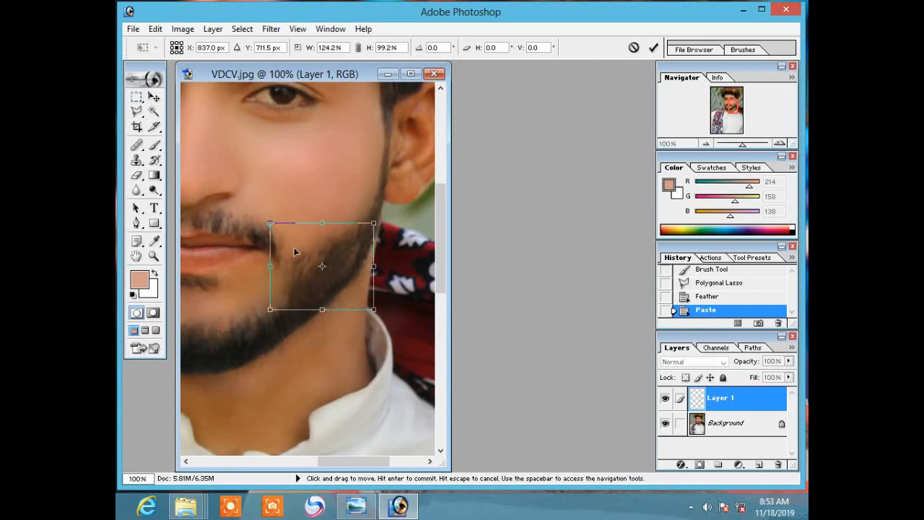
drag(270, 223, 264, 214)
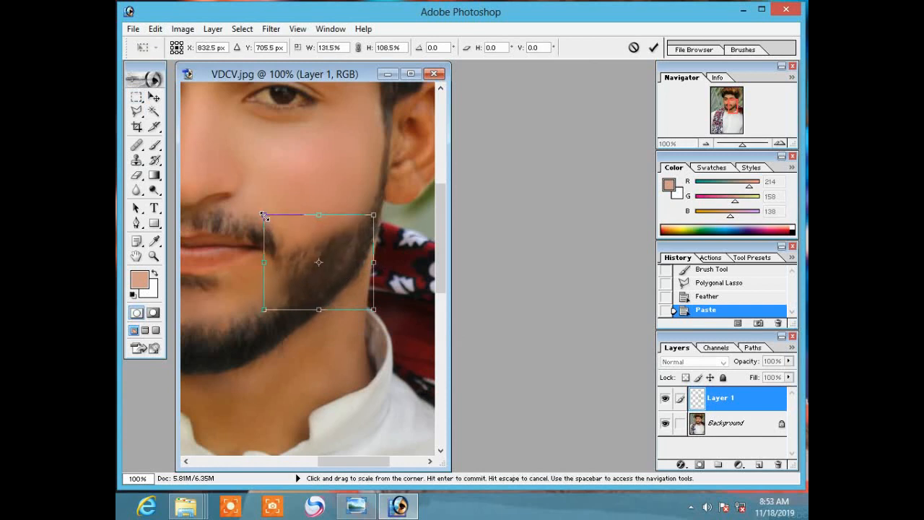
drag(373, 309, 381, 310)
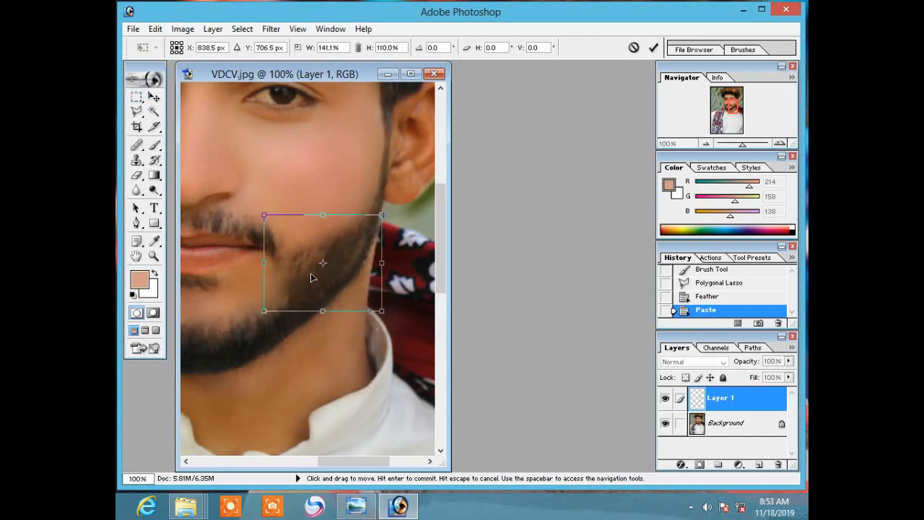
drag(266, 262, 264, 262)
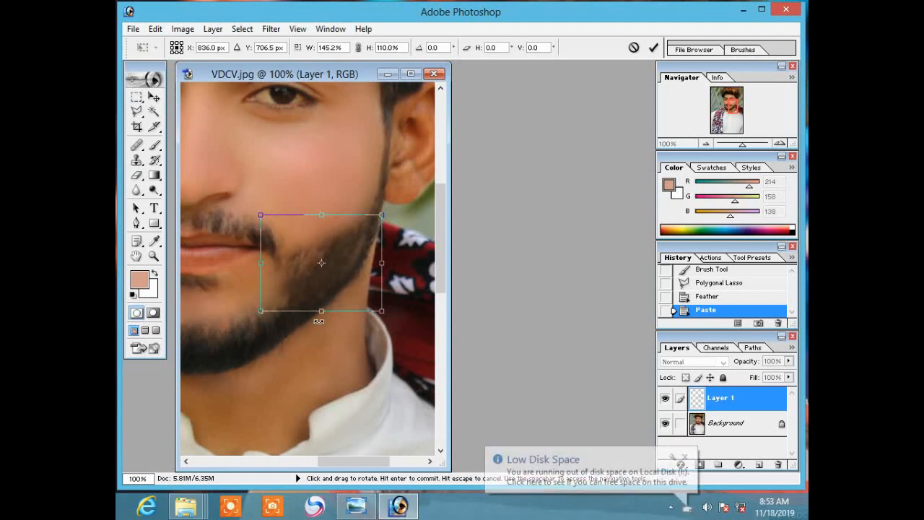
drag(258, 318, 256, 334)
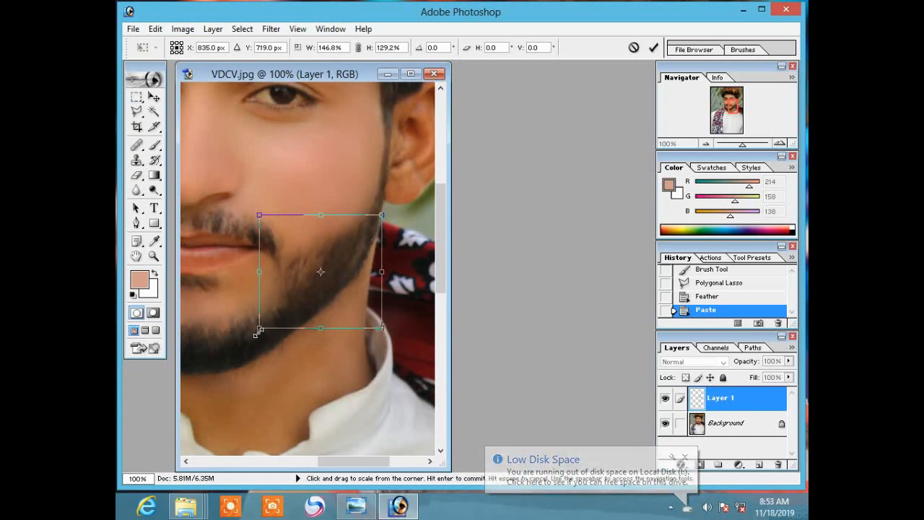
click(653, 47)
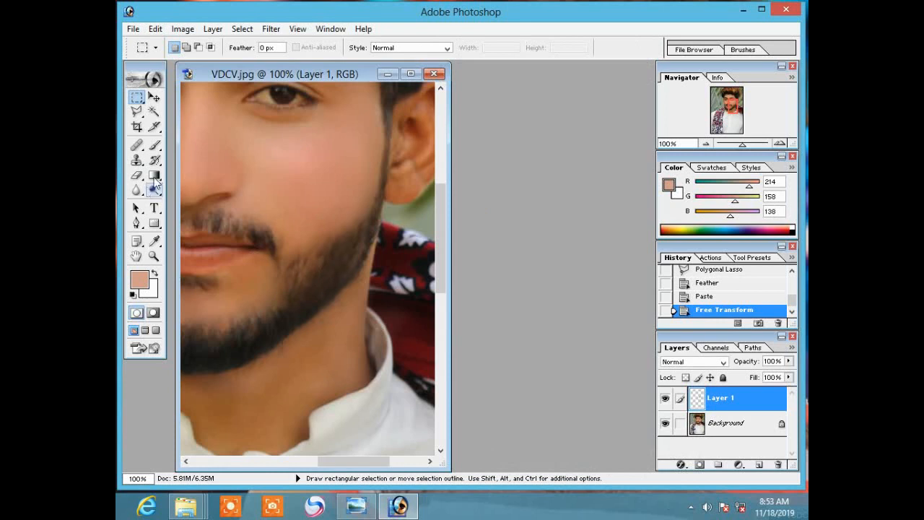
Brush the skin tone lightly over the inner edge of the beard patch beside the mouth corner.
click(154, 145)
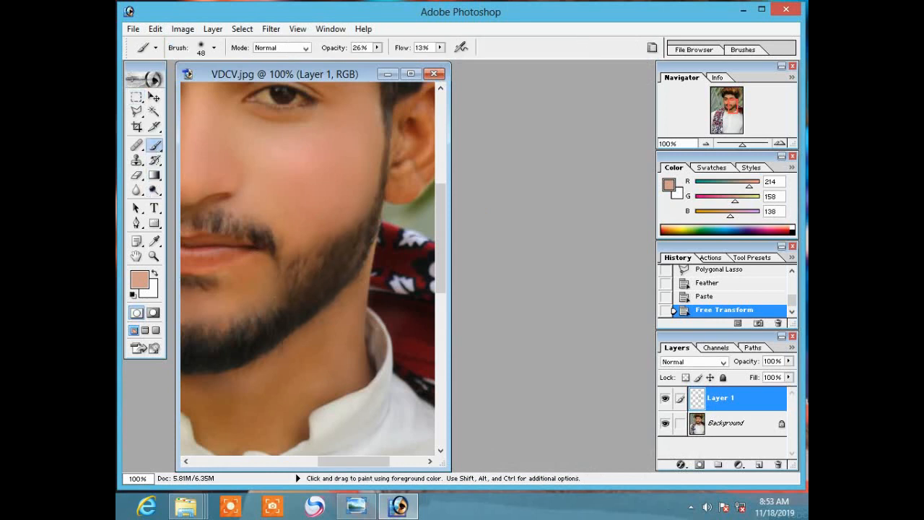
click(288, 262)
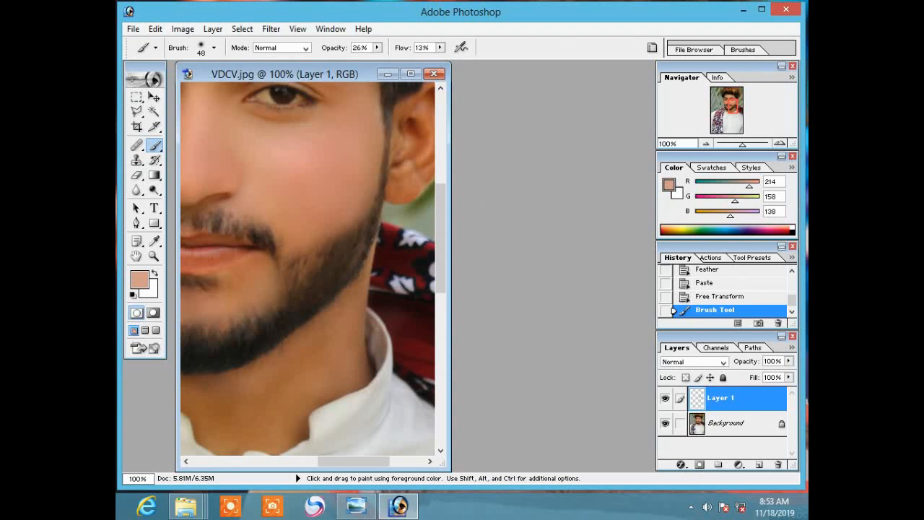
click(288, 262)
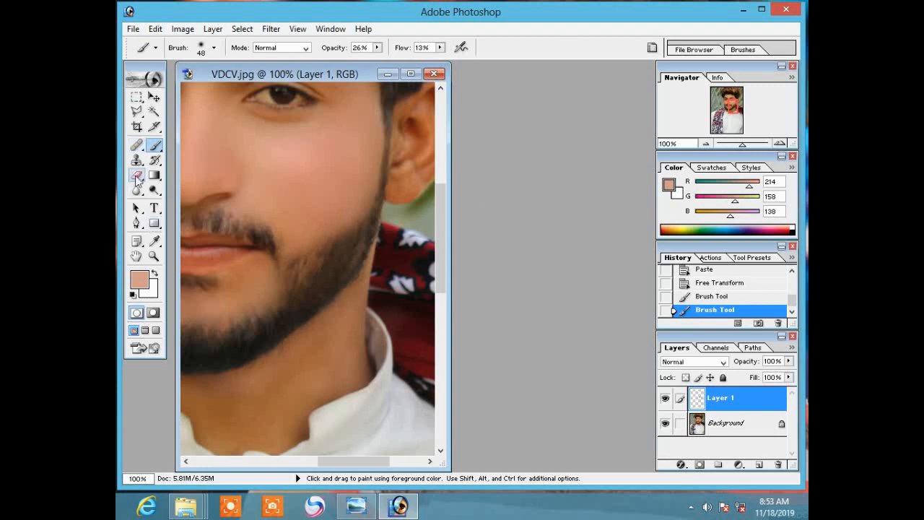
click(136, 176)
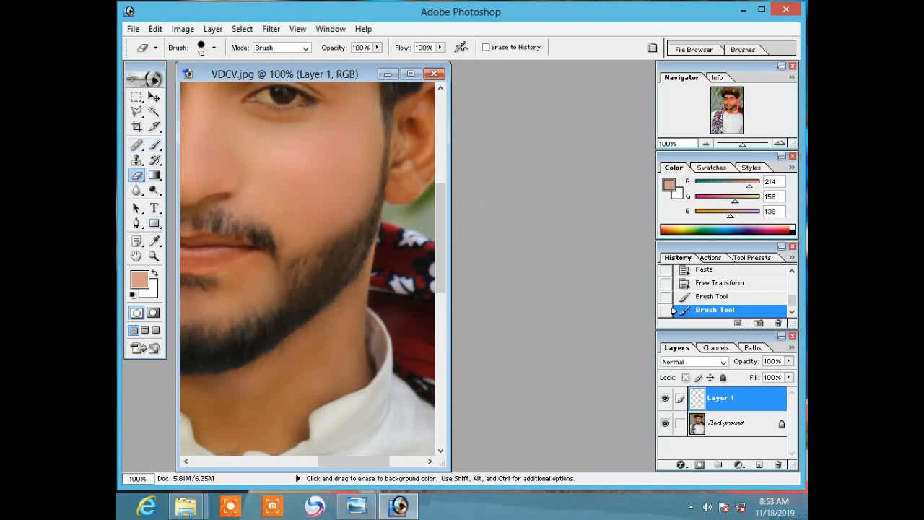
click(288, 262)
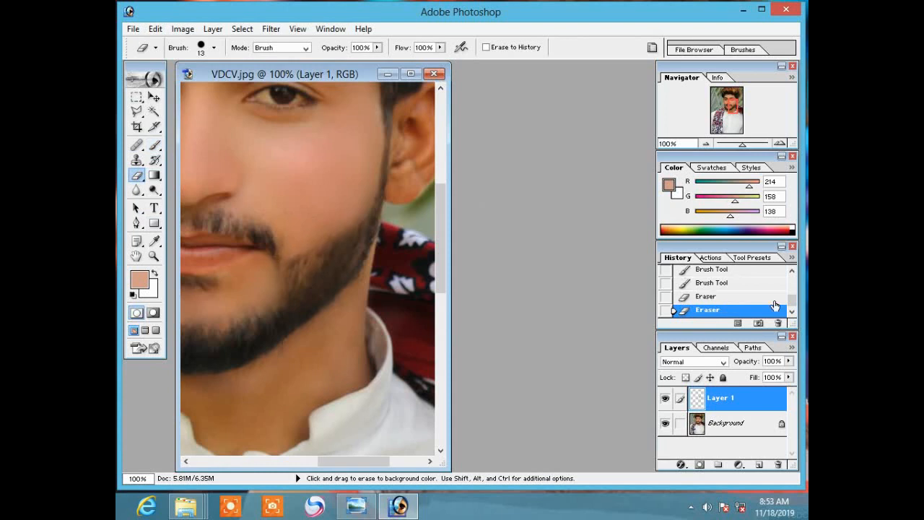
click(734, 285)
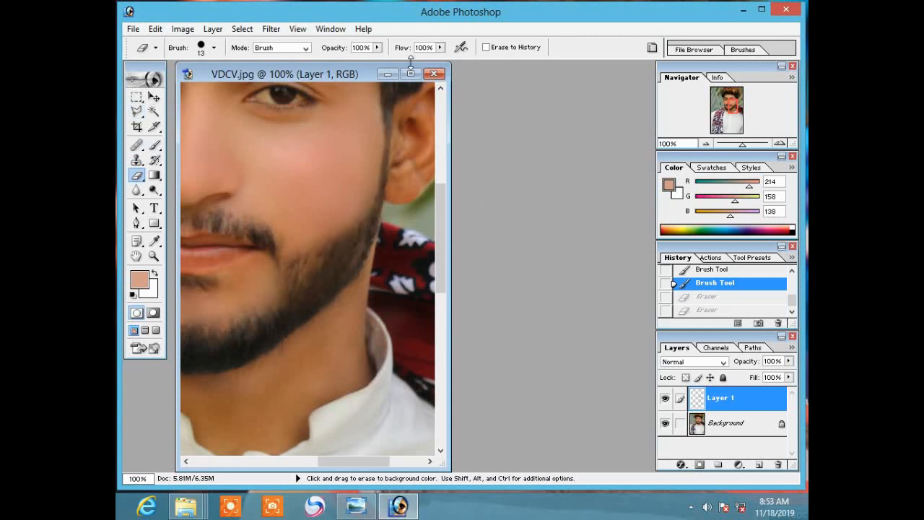
Soften the beard patch's upper and inner edges with the Eraser at 47% opacity and 57% flow, finishing with a light brush dab.
click(376, 47)
drag(381, 61, 342, 61)
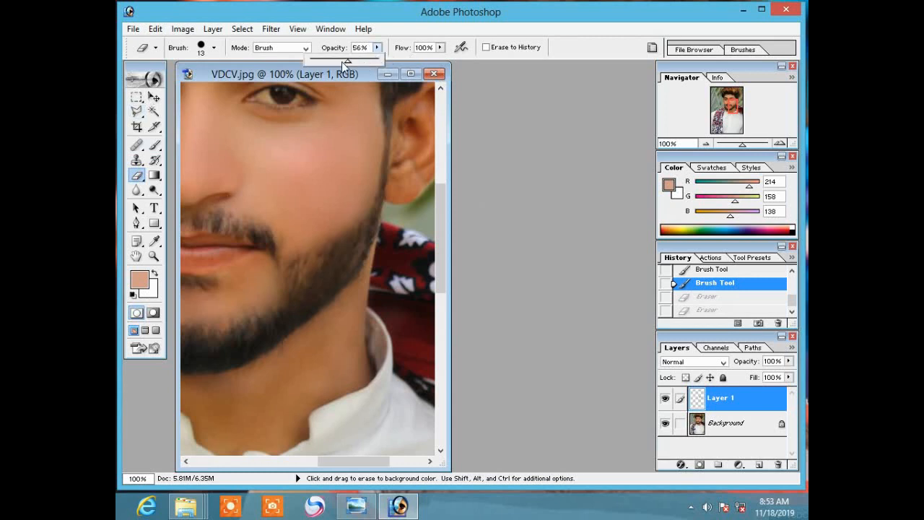
click(440, 47)
drag(443, 60, 411, 61)
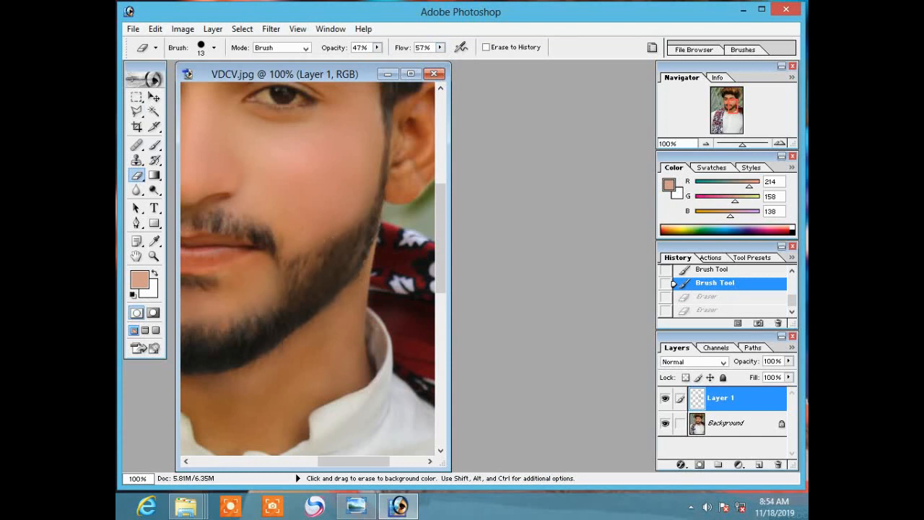
click(321, 244)
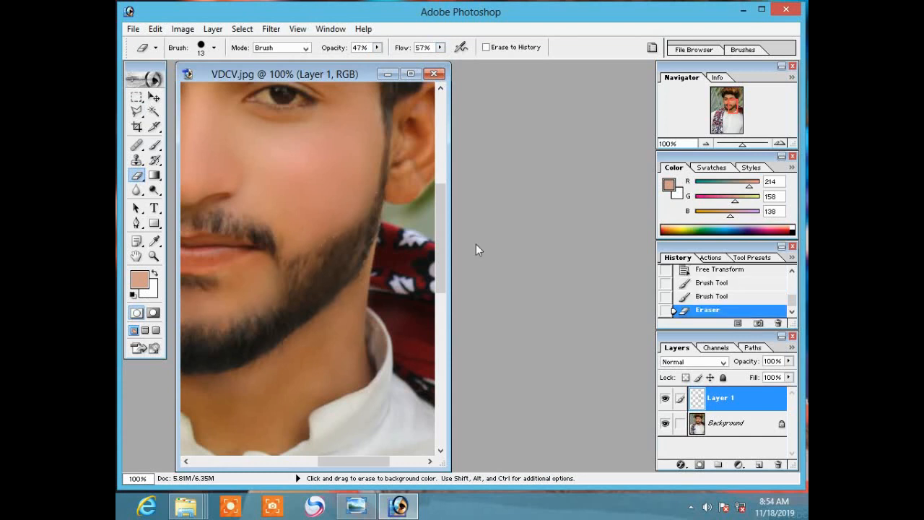
click(274, 248)
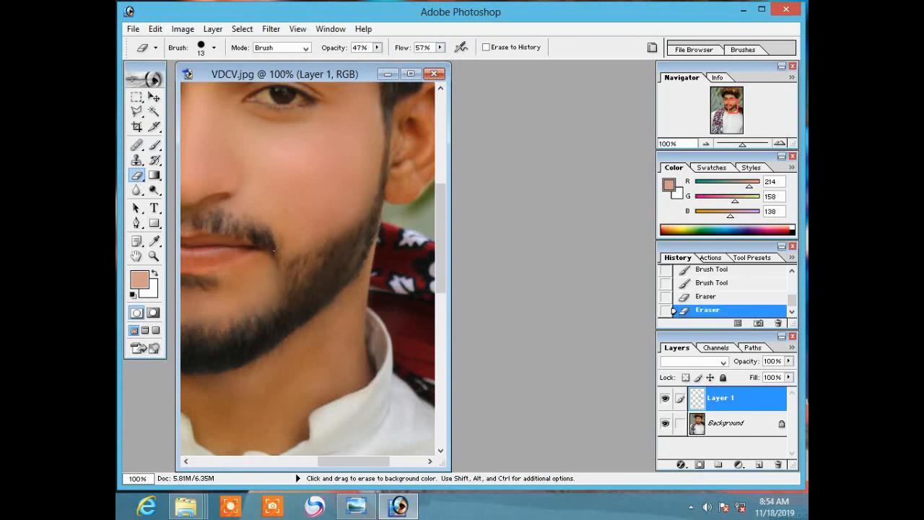
click(303, 238)
click(154, 145)
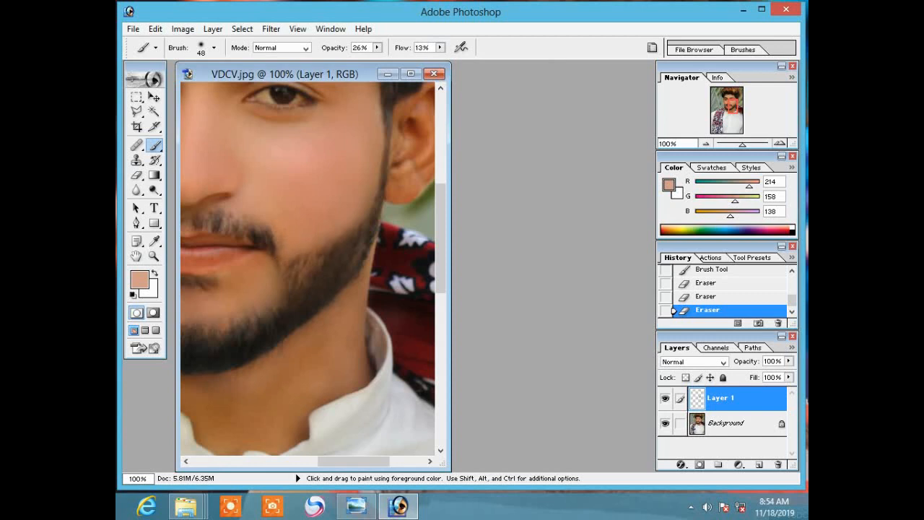
Paste the copied beard patch again onto another new layer.
click(153, 256)
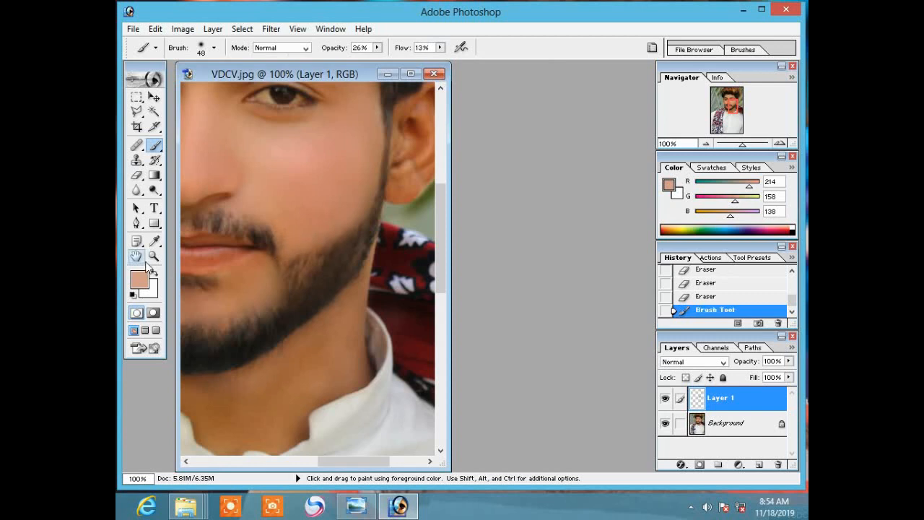
right_click(279, 257)
click(303, 255)
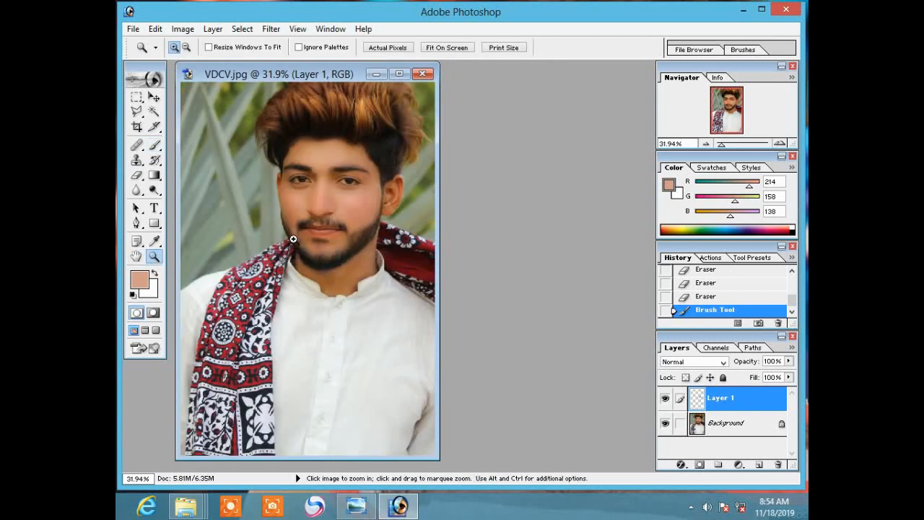
click(307, 246)
click(307, 246)
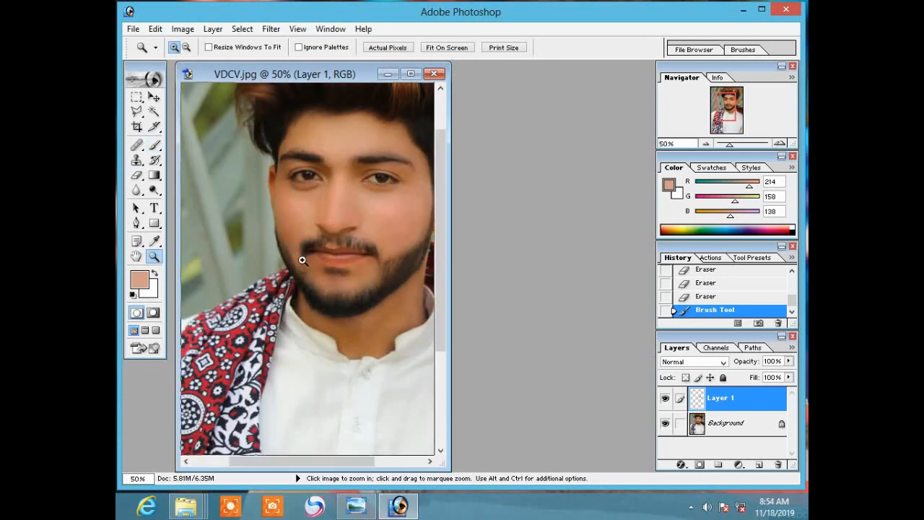
click(301, 258)
click(156, 29)
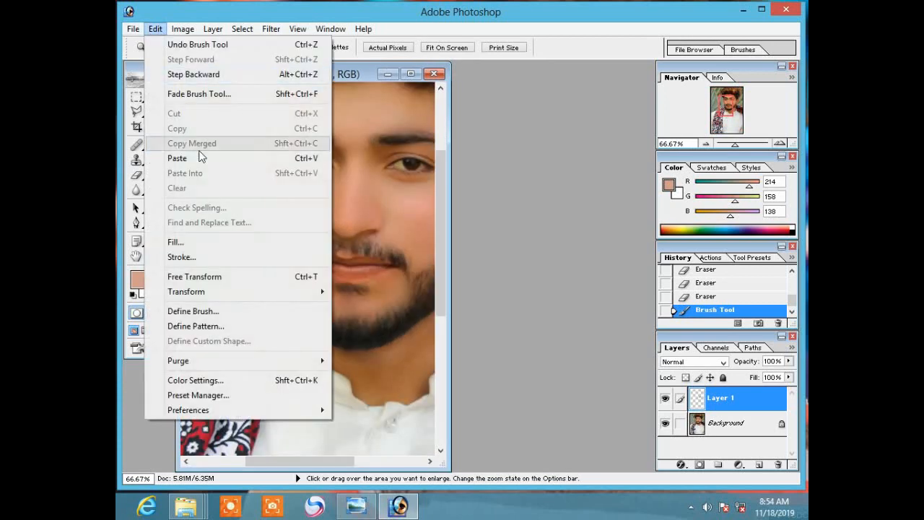
click(151, 154)
Start a Free Transform on the second beard patch and flip it horizontally.
click(136, 97)
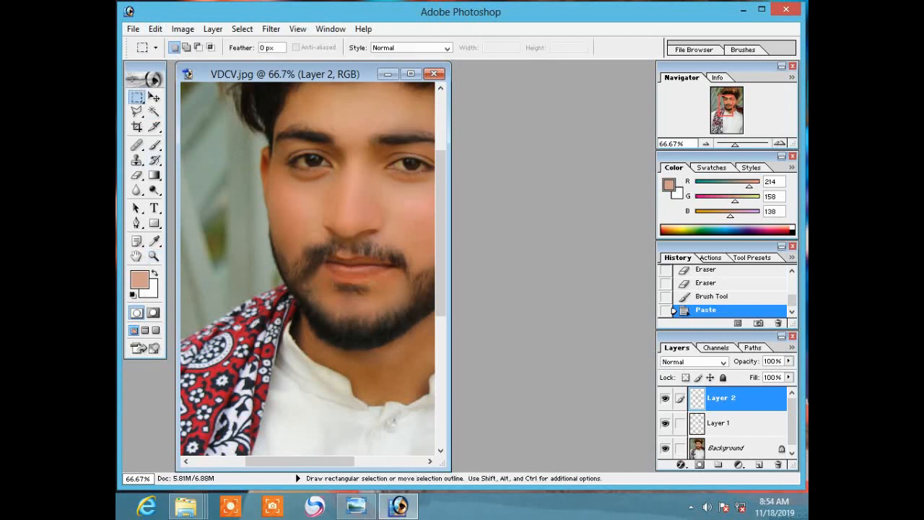
right_click(311, 241)
click(339, 334)
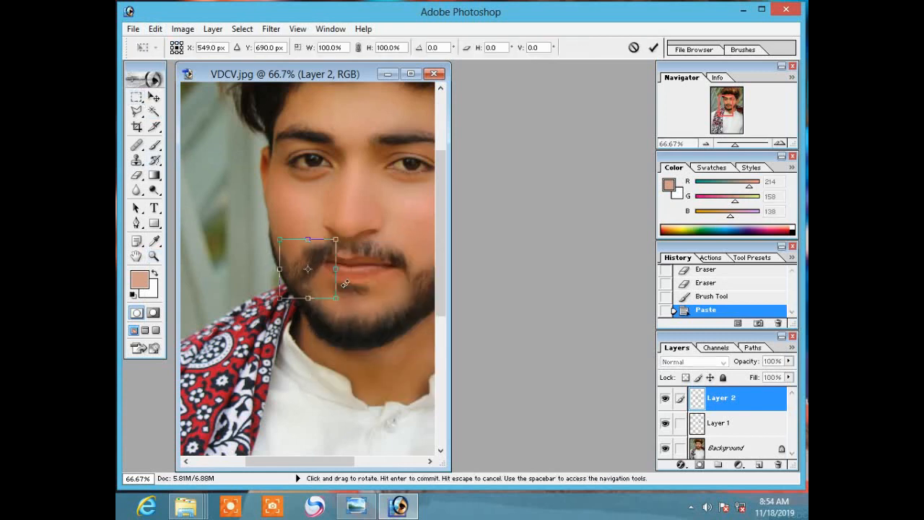
right_click(353, 278)
click(397, 434)
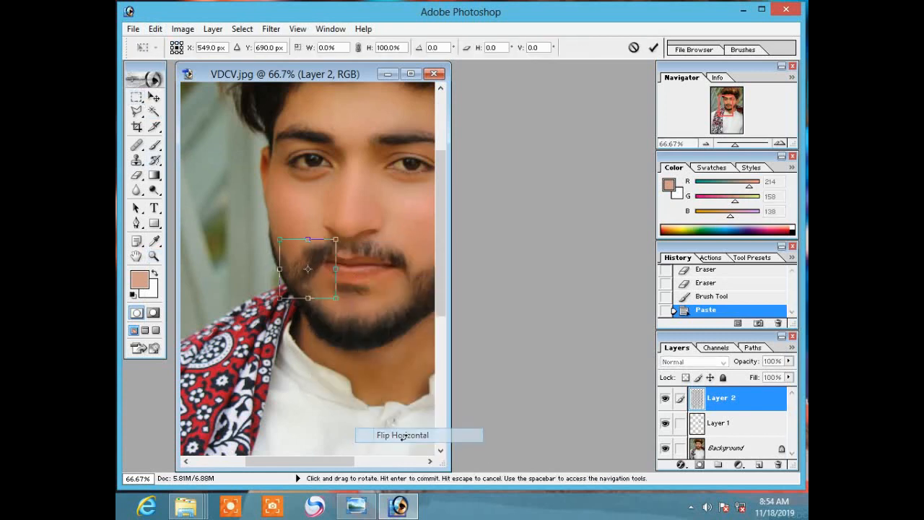
Move the flipped patch onto the jaw on the scarf side, narrow it to fit at about 101% height, and apply the transform.
drag(310, 273, 315, 304)
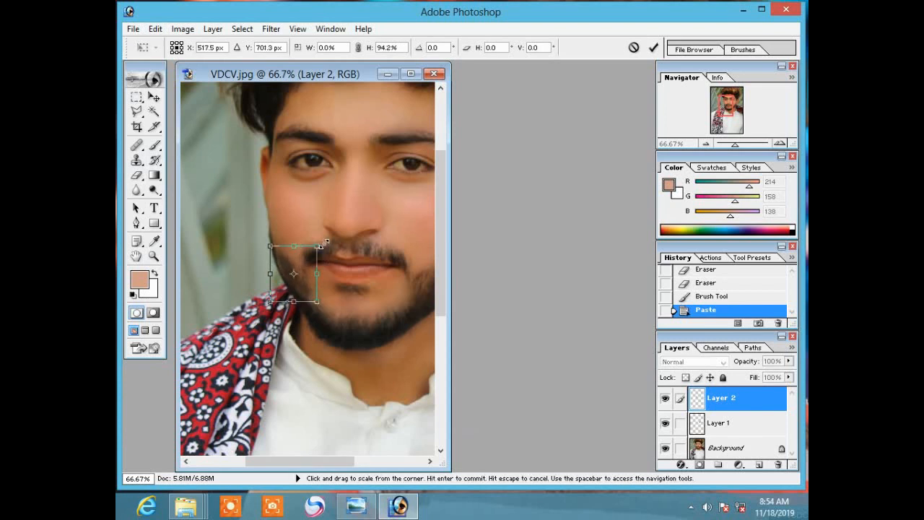
drag(316, 246, 275, 247)
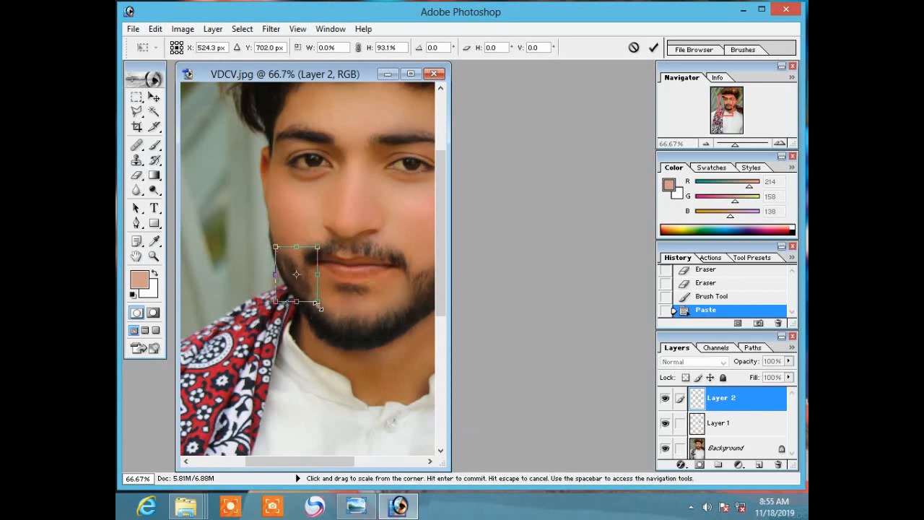
drag(317, 302, 313, 309)
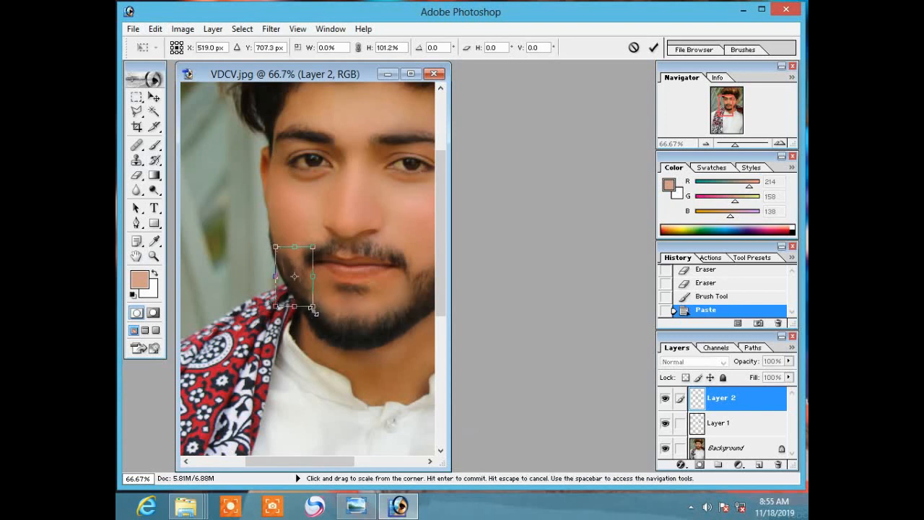
click(653, 47)
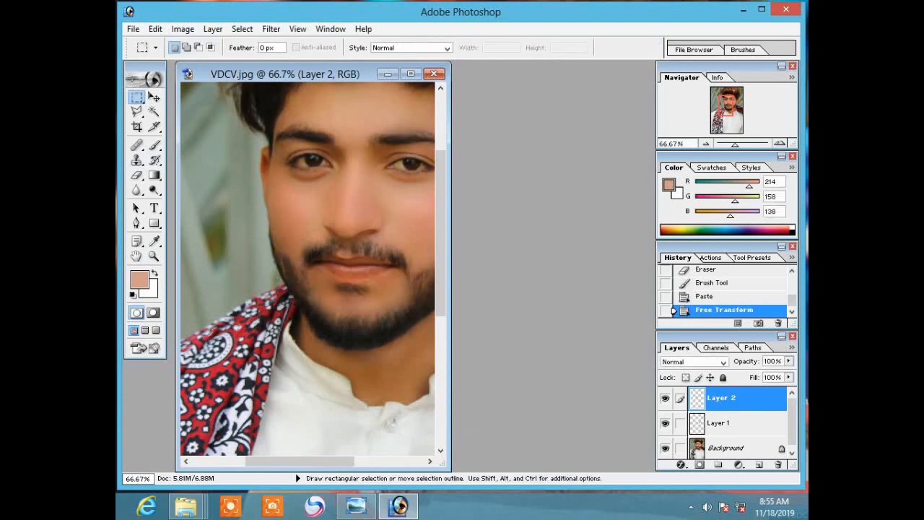
Darken the light gaps in the scarf-side jaw beard with brown sampled from it, using the Brush at 26% opacity and 13% flow.
click(154, 256)
click(286, 279)
click(286, 279)
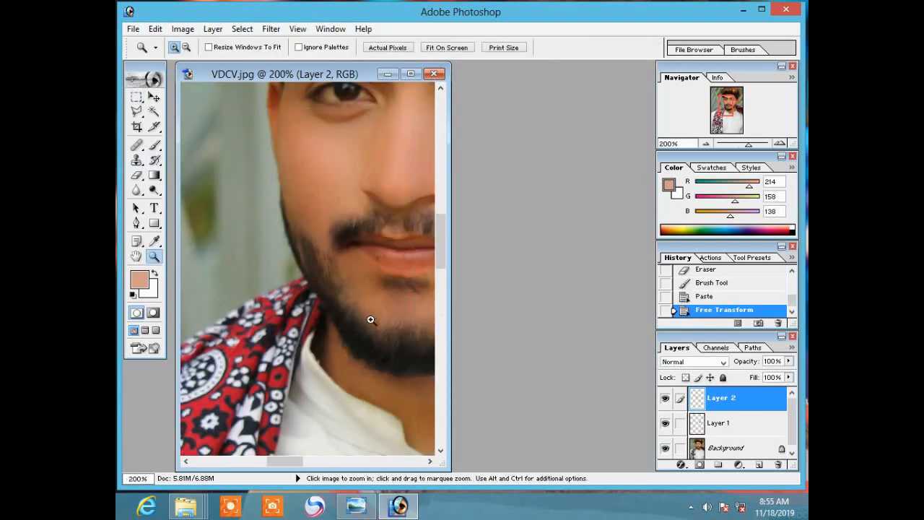
drag(284, 461, 301, 462)
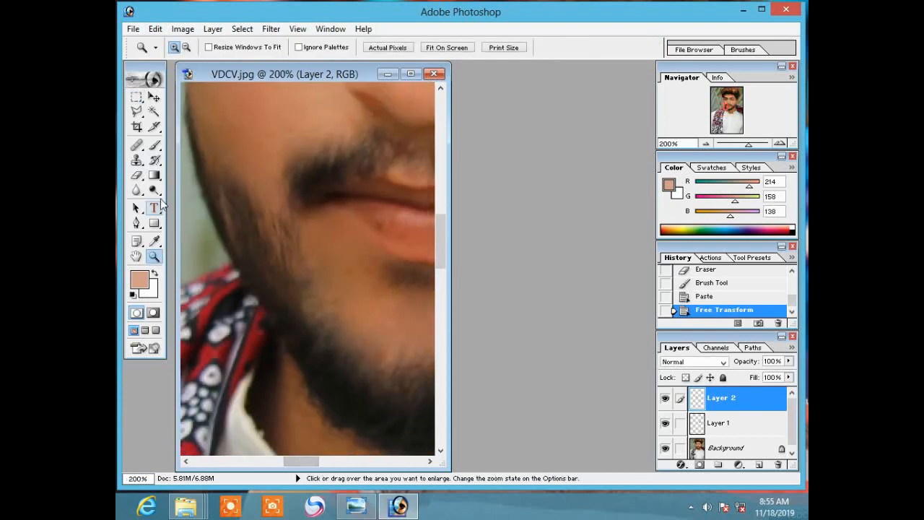
click(153, 145)
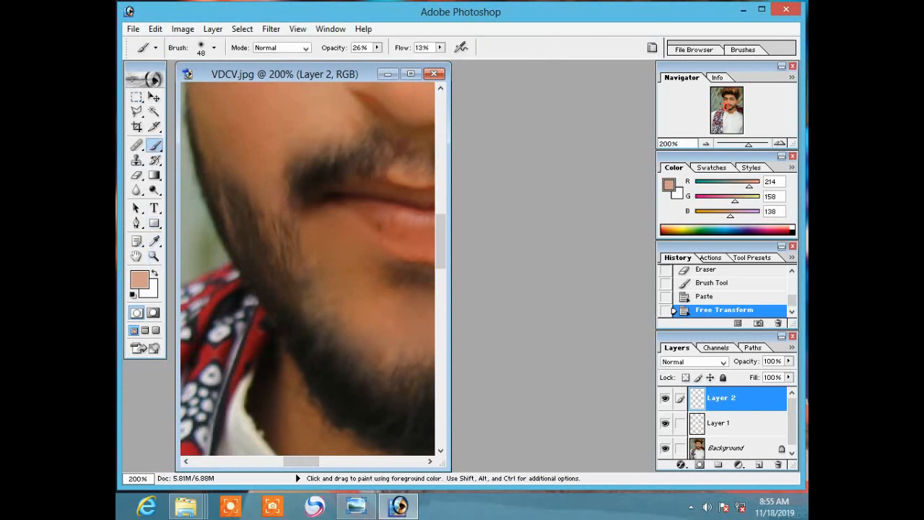
click(222, 226)
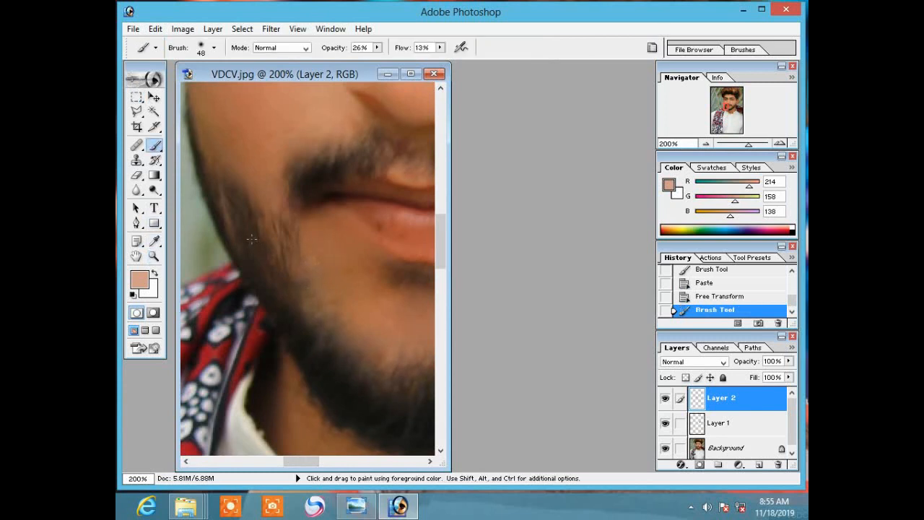
alt+click(241, 230)
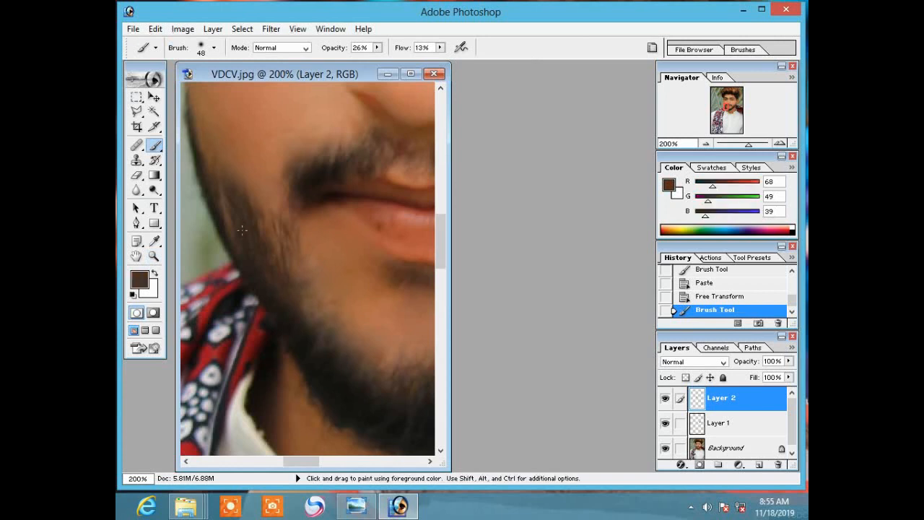
drag(228, 211, 228, 240)
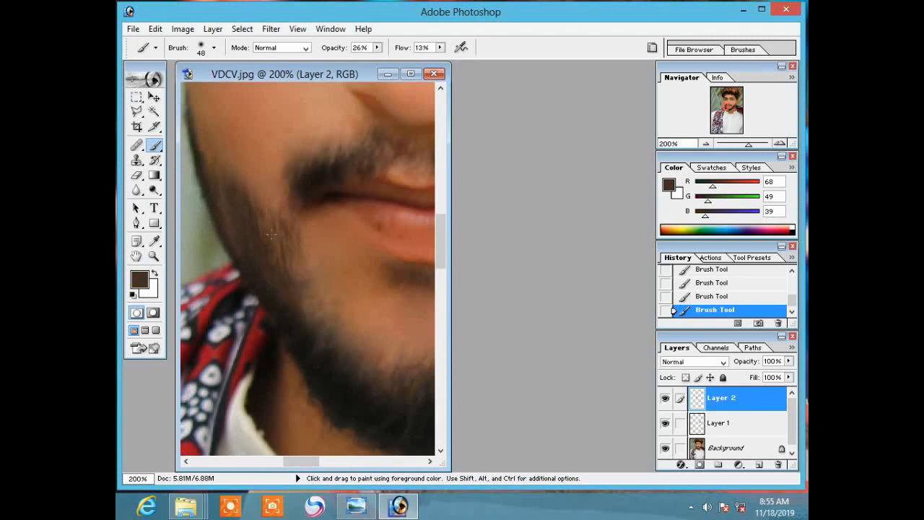
Merge both beard patch layers down into the Background and duplicate the result onto a new layer.
click(154, 256)
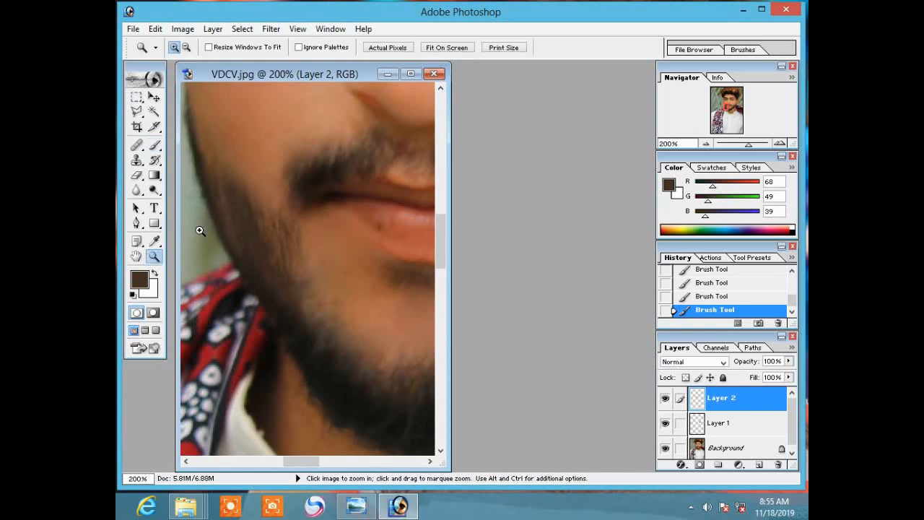
right_click(195, 226)
click(303, 242)
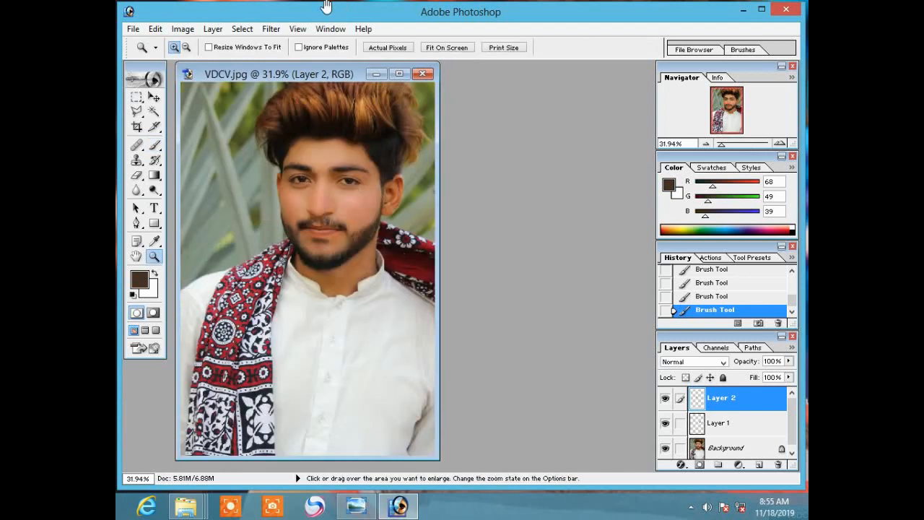
right_click(299, 200)
click(339, 209)
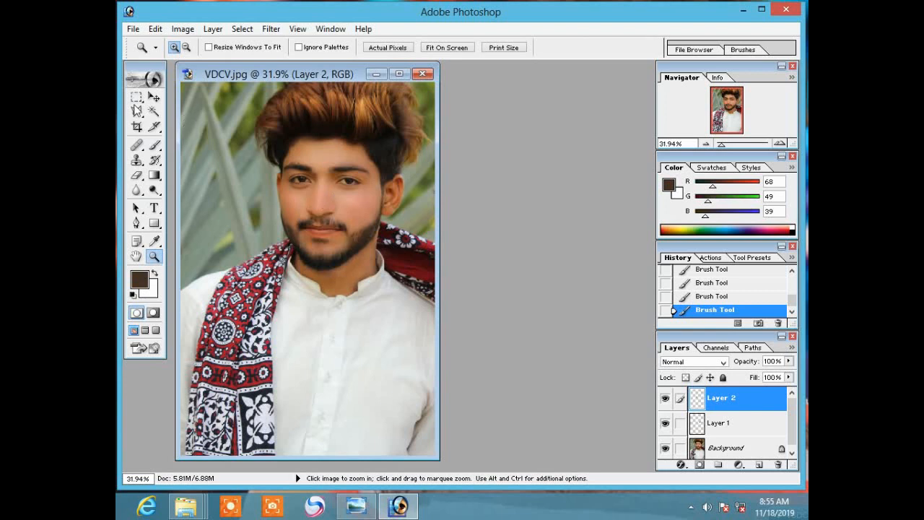
click(137, 112)
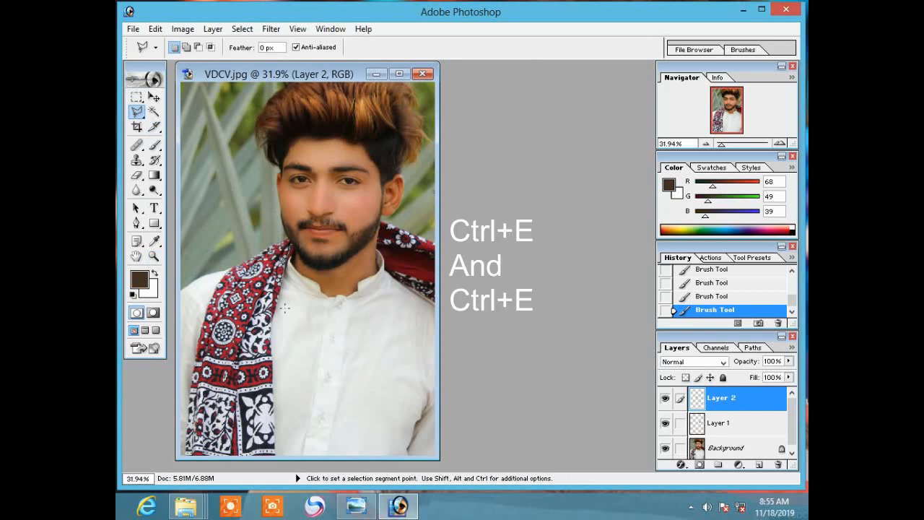
key(ctrl+e)
key(ctrl+e)
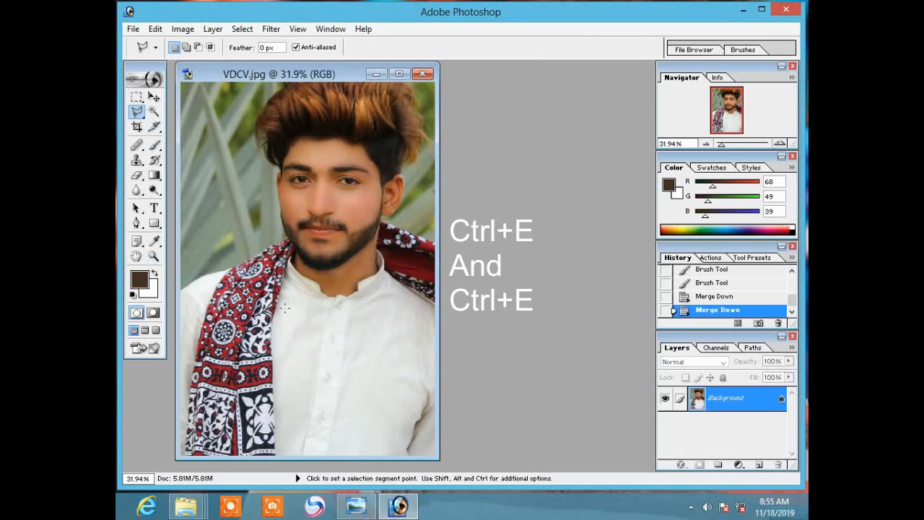
key(ctrl+j)
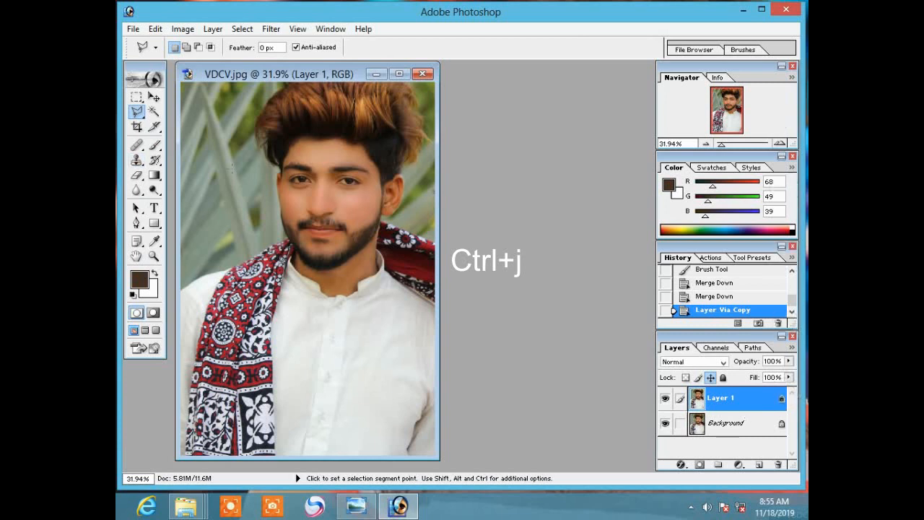
Select the backdrop on the scarf side with the Polygonal Lasso, tracing the shoulder, scarf, face and hair edge up to the image's top.
click(153, 256)
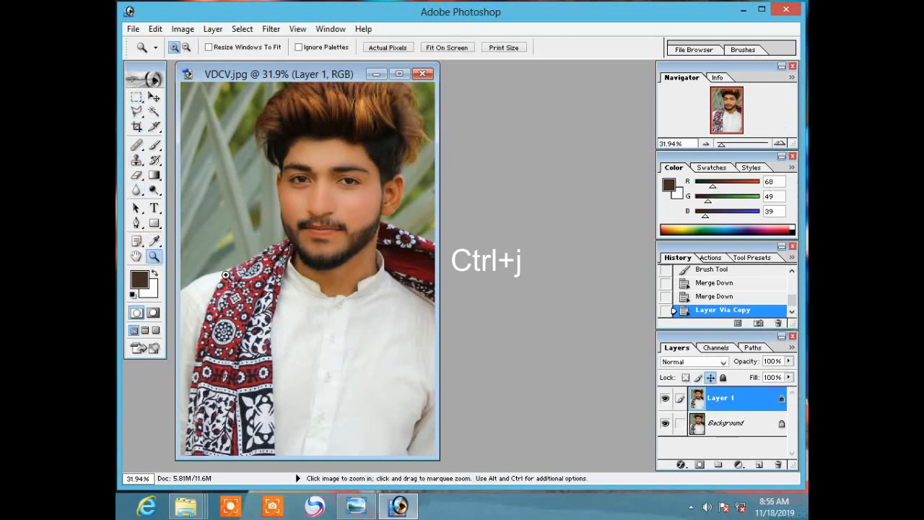
click(225, 275)
click(244, 254)
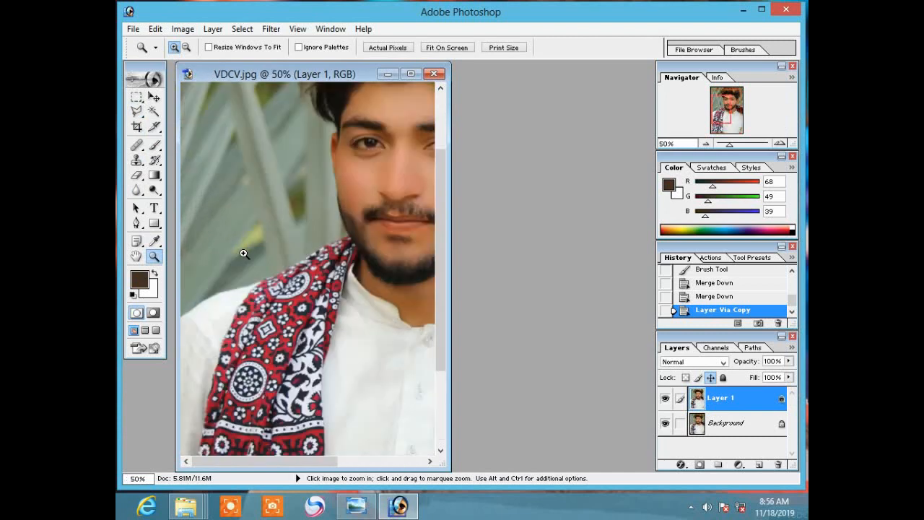
click(137, 111)
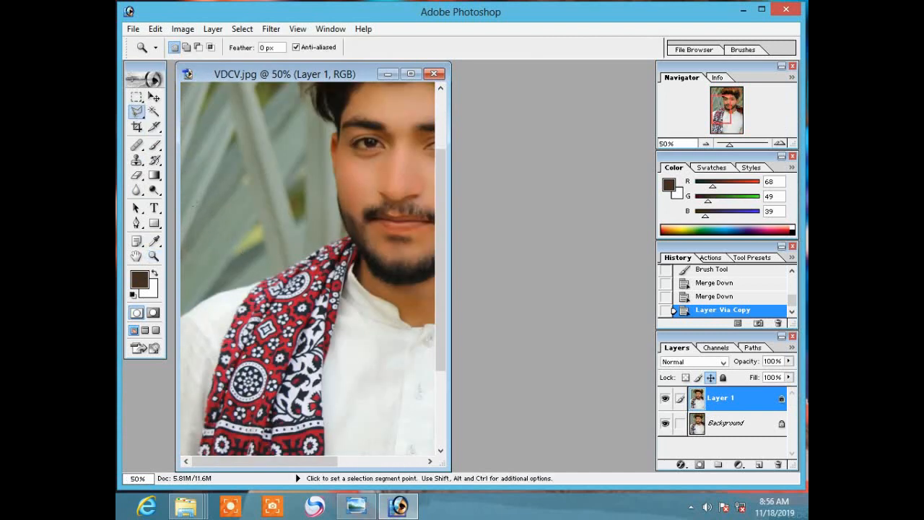
click(182, 309)
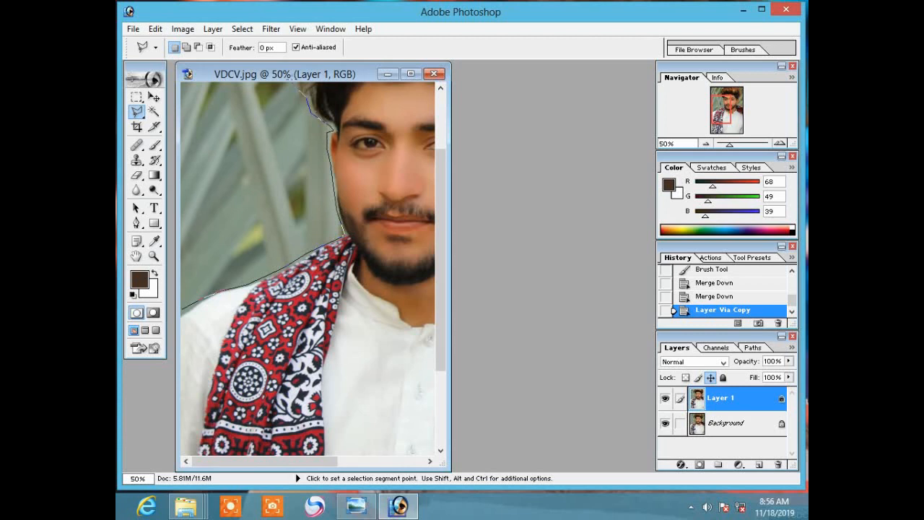
scroll(291, 75, up, 3)
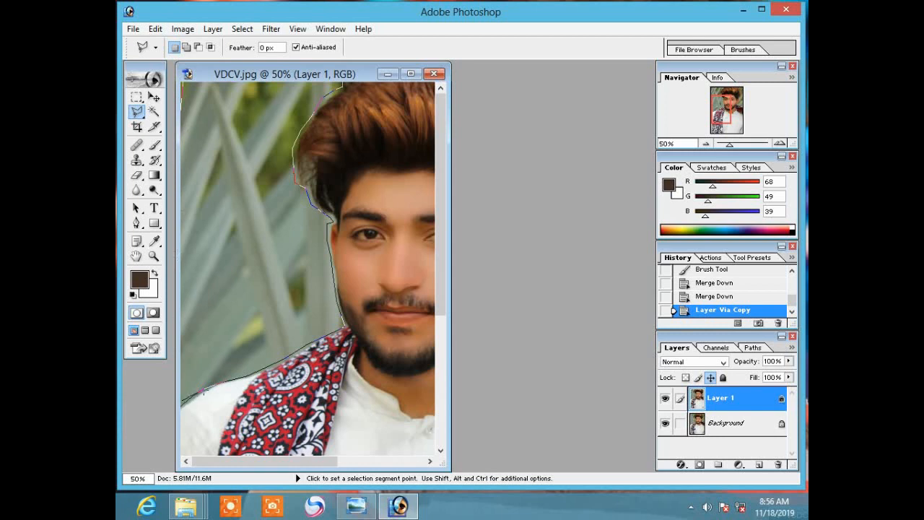
click(190, 389)
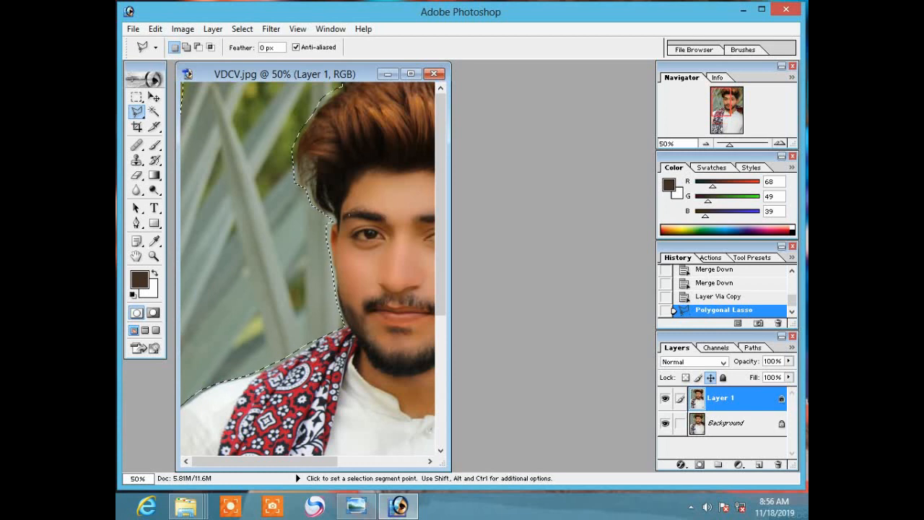
Add the backdrop on the visible-ear side to the selection with the Polygonal Lasso, tracing the hair, ear and scarf edge.
drag(314, 464, 426, 465)
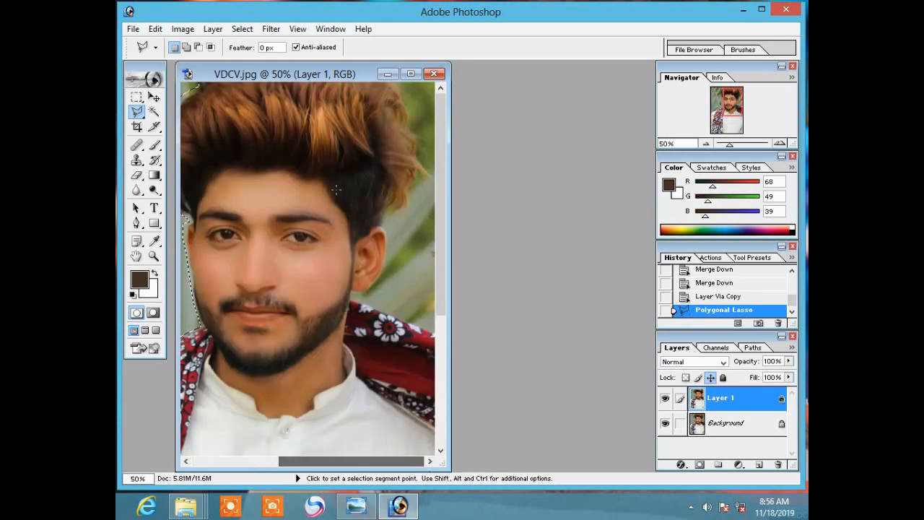
click(185, 47)
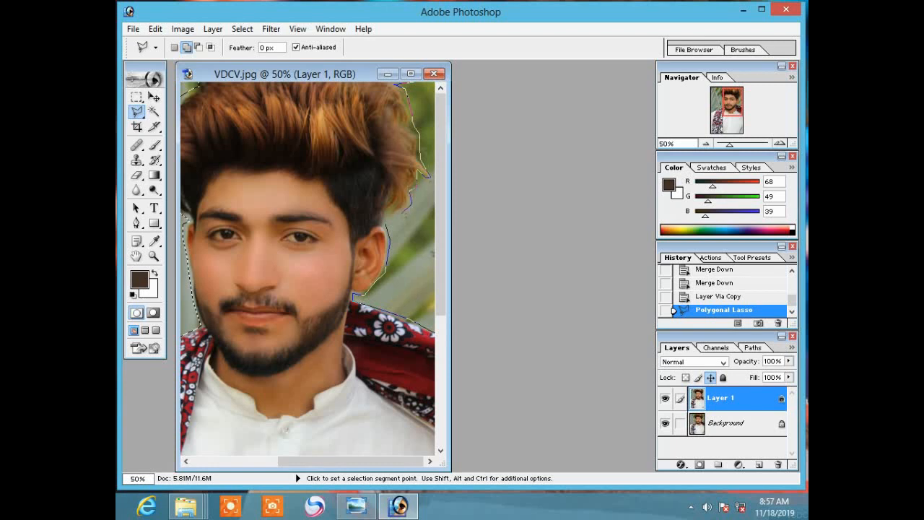
click(395, 84)
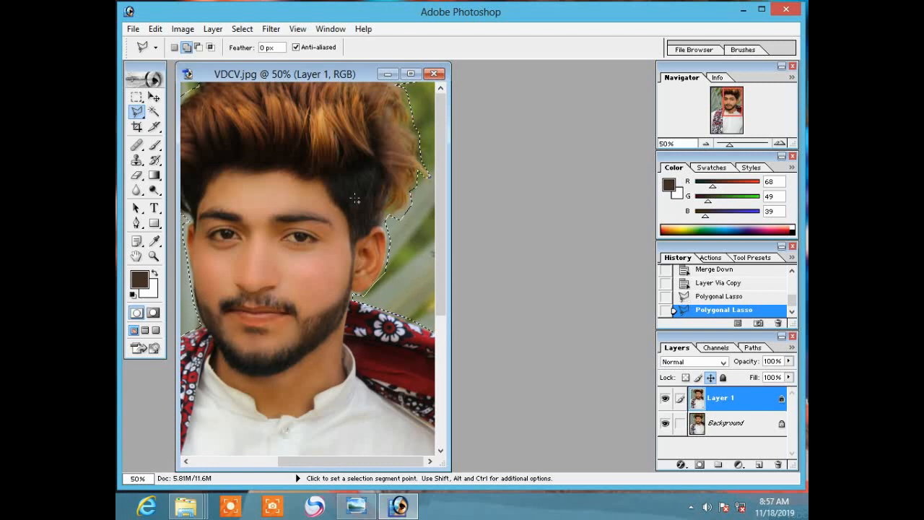
Feather the backdrop selection with a radius of 12 pixels.
click(154, 256)
right_click(260, 214)
click(303, 224)
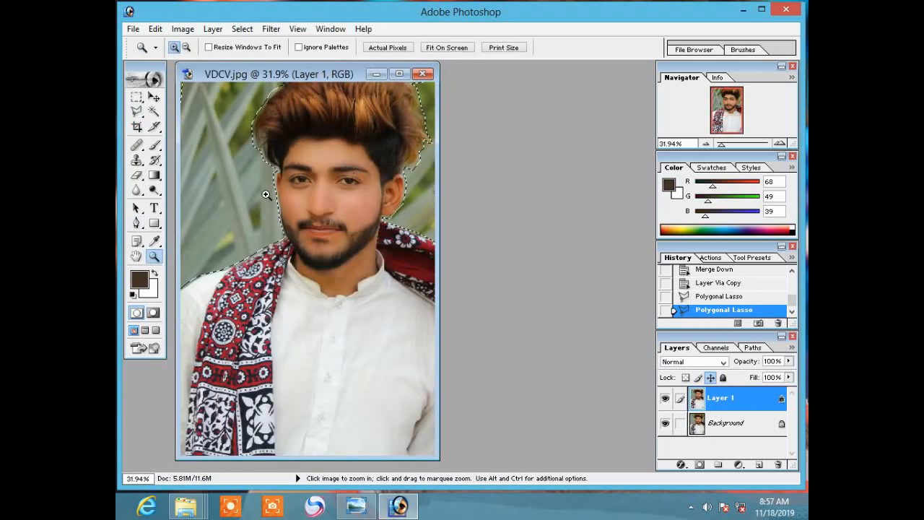
click(136, 111)
right_click(343, 167)
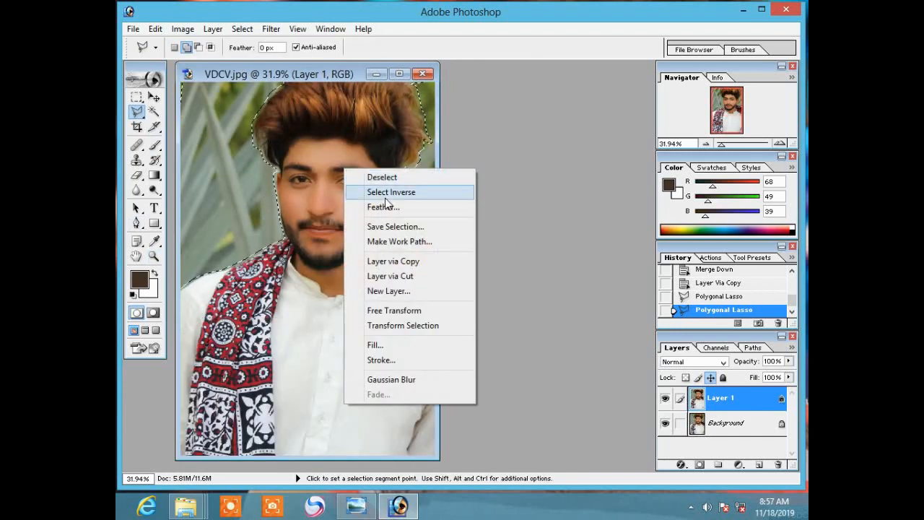
click(381, 206)
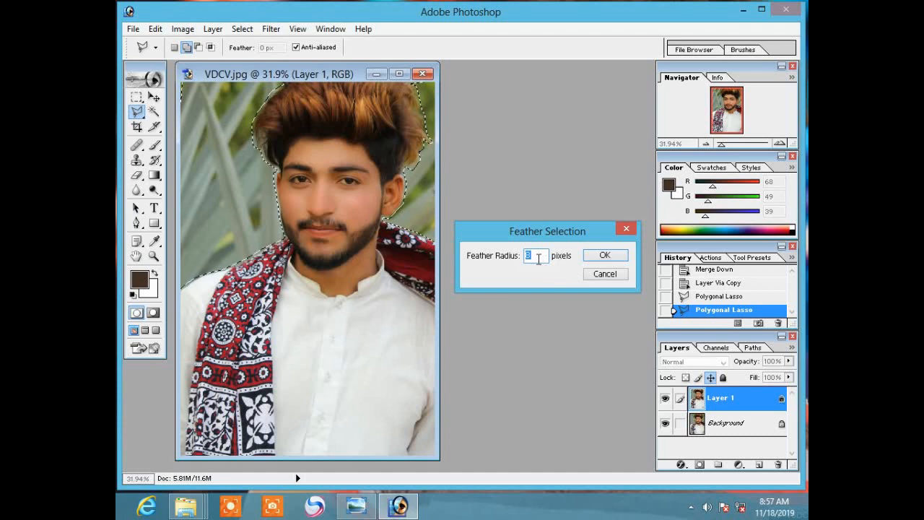
key(BackSpace)
text(12)
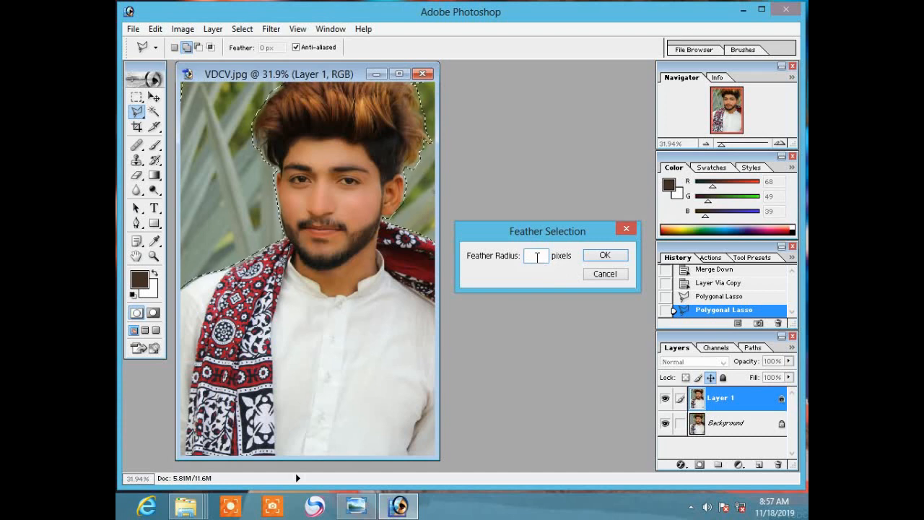
click(604, 255)
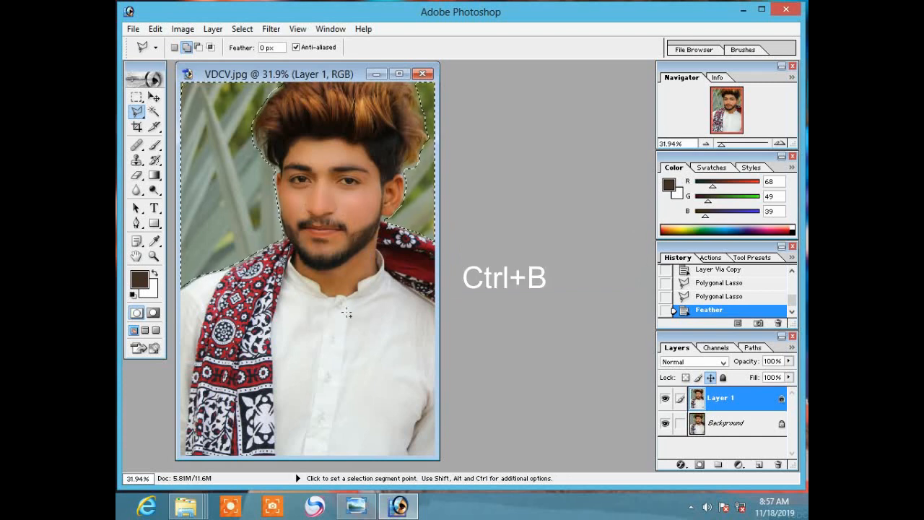
Shift the selected backdrop's midtones with Color Balance levels of +52 red, +49 green and +8 blue.
key(ctrl)
key(ctrl+b)
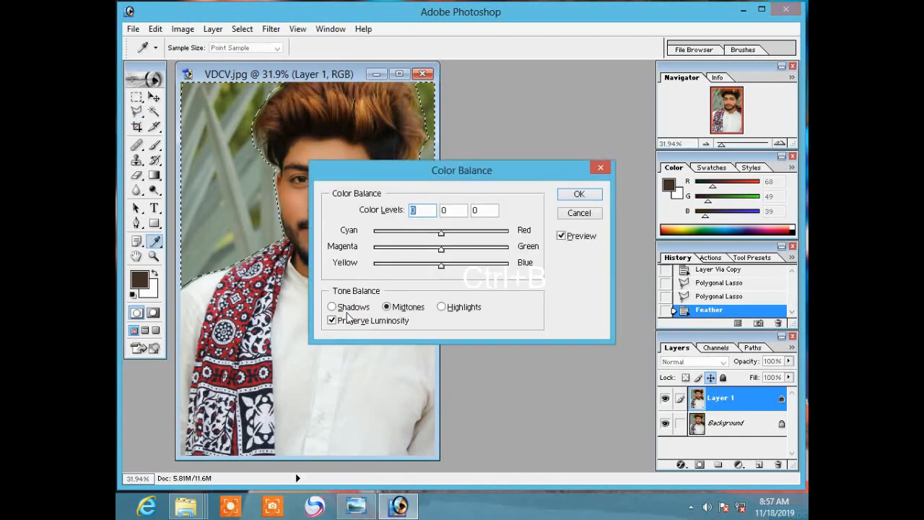
drag(468, 140, 621, 160)
drag(594, 220, 600, 251)
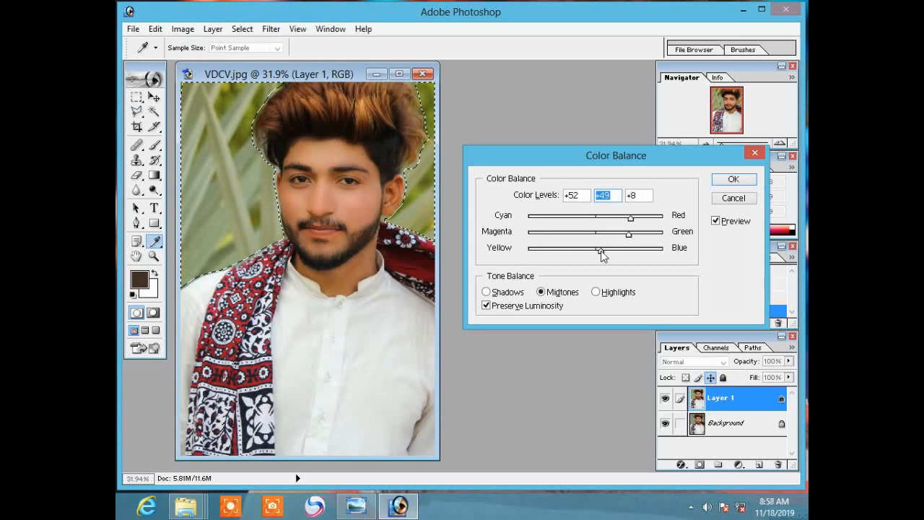
key(Return)
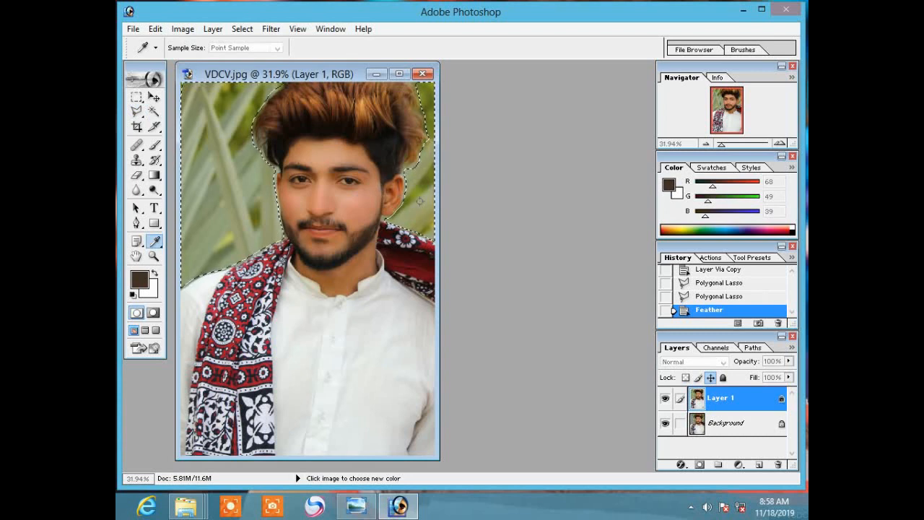
click(292, 238)
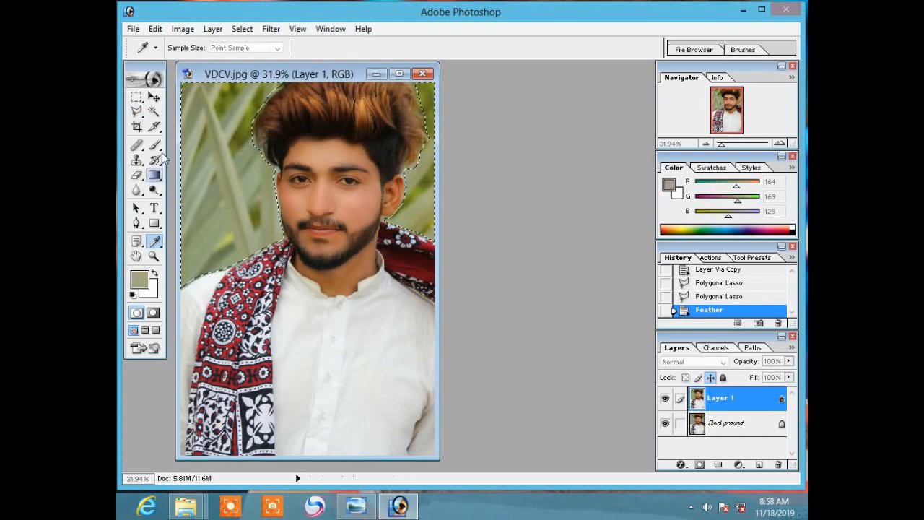
click(235, 137)
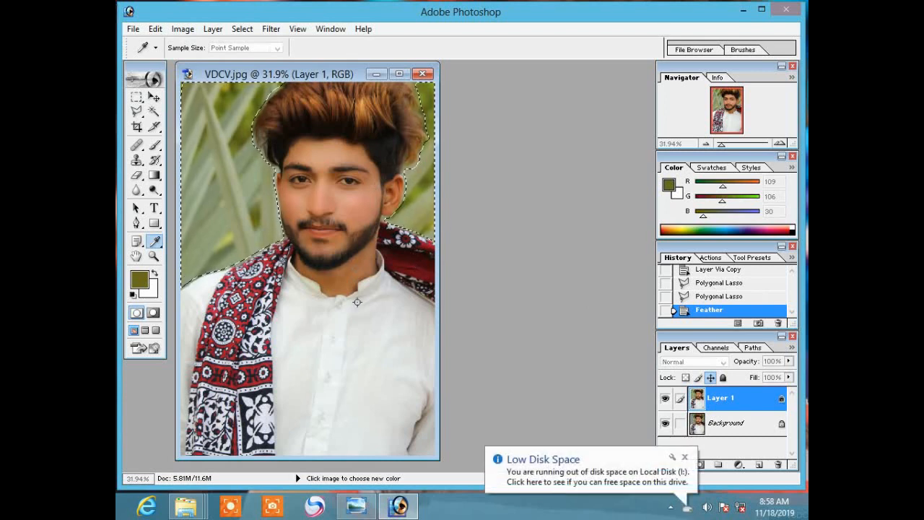
click(415, 204)
click(396, 138)
click(355, 109)
click(255, 183)
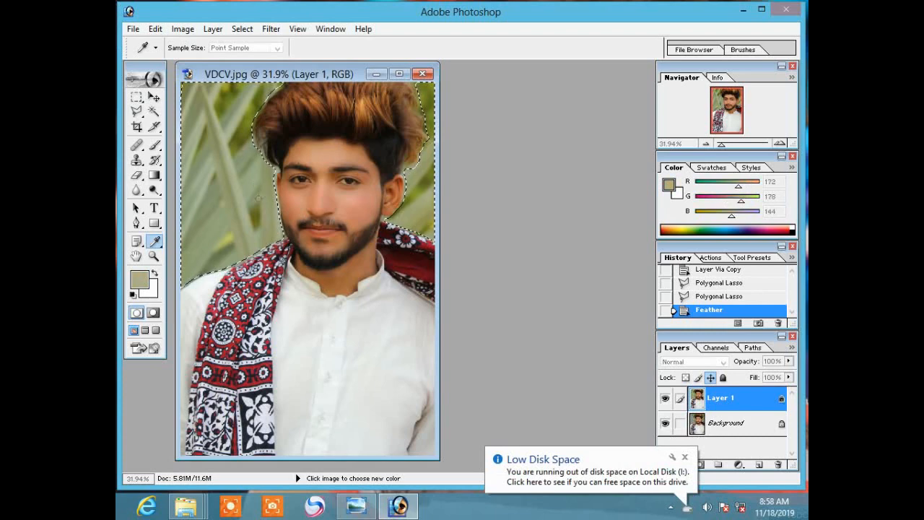
click(412, 121)
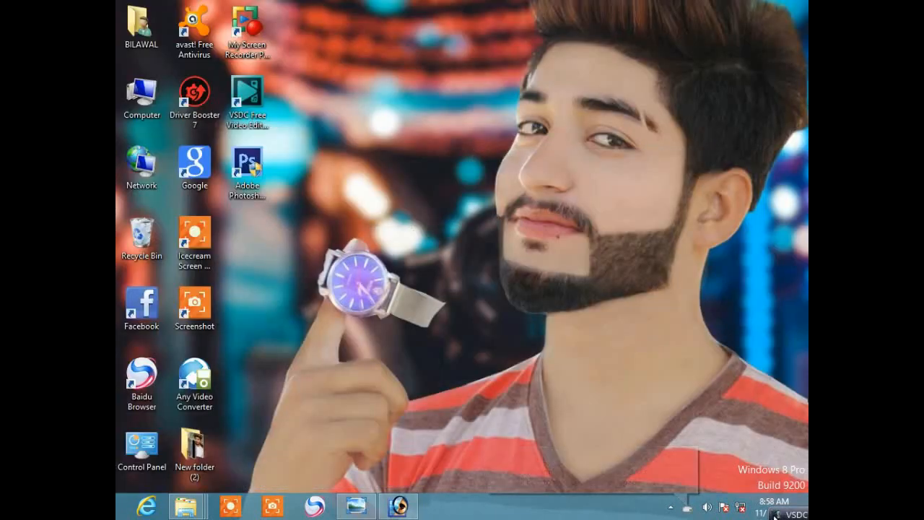
click(776, 515)
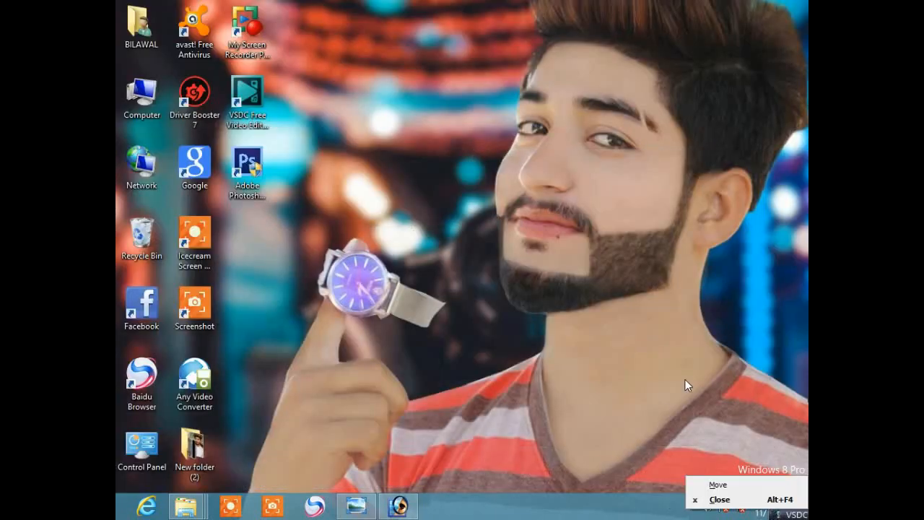
click(685, 381)
click(776, 514)
click(787, 511)
drag(794, 510, 537, 172)
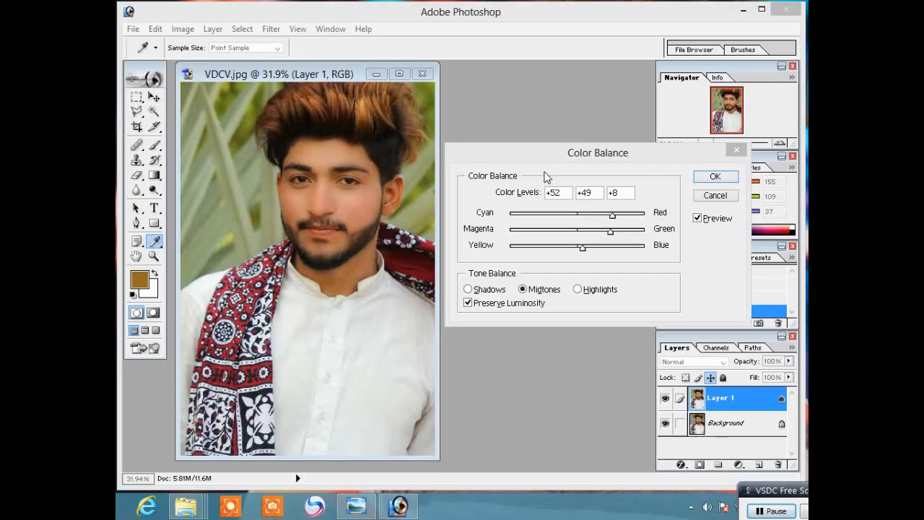
Shift the backdrop's midtones from red toward cyan in Color Balance, apply the adjustment, and clear the selection.
click(349, 72)
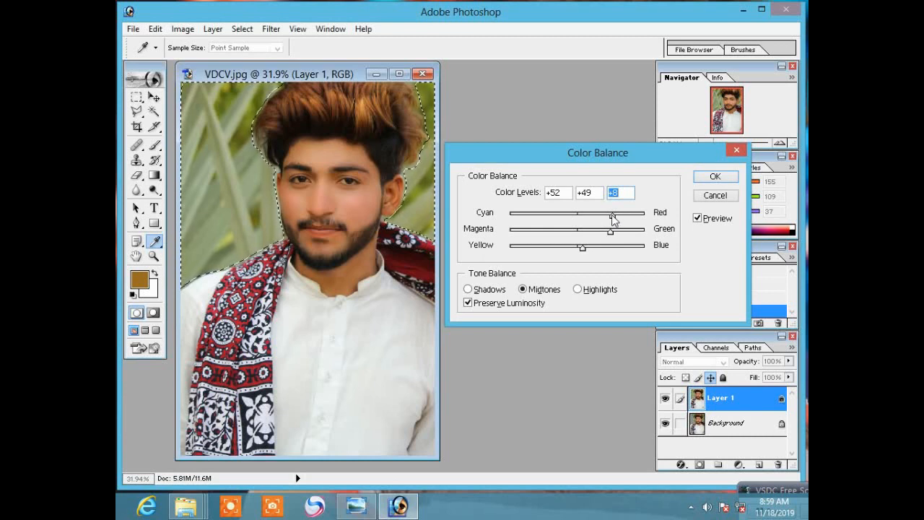
drag(612, 214, 557, 251)
click(714, 177)
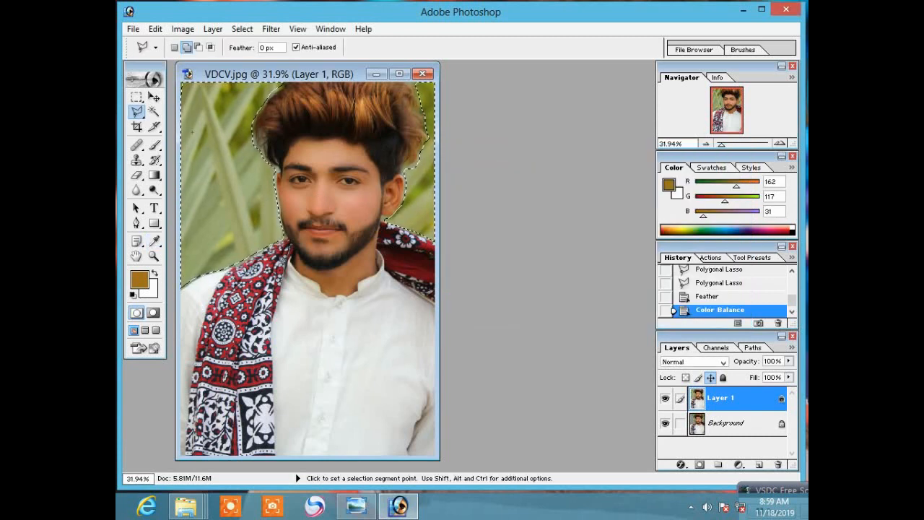
click(174, 48)
click(361, 302)
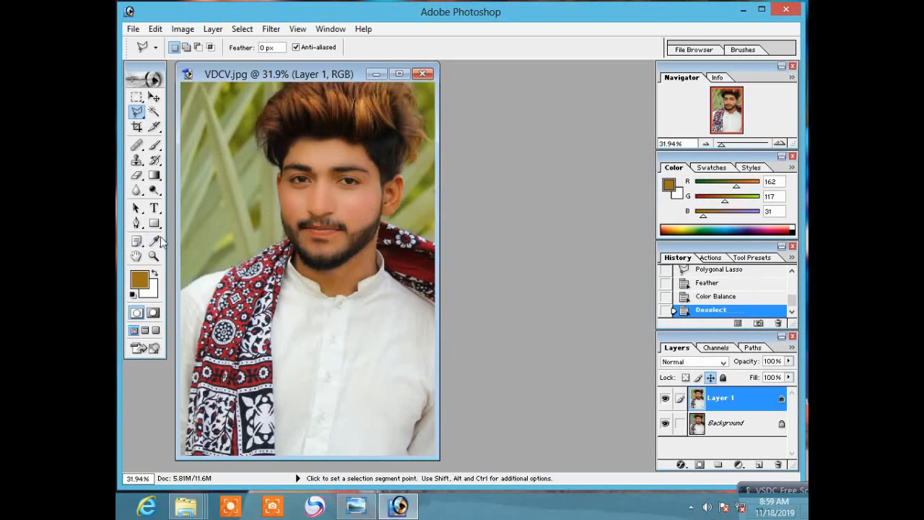
Sample the olive-green backdrop beside the cheek and brush it softly along the face and hair edge at 26% opacity and 13% flow.
click(153, 255)
click(274, 183)
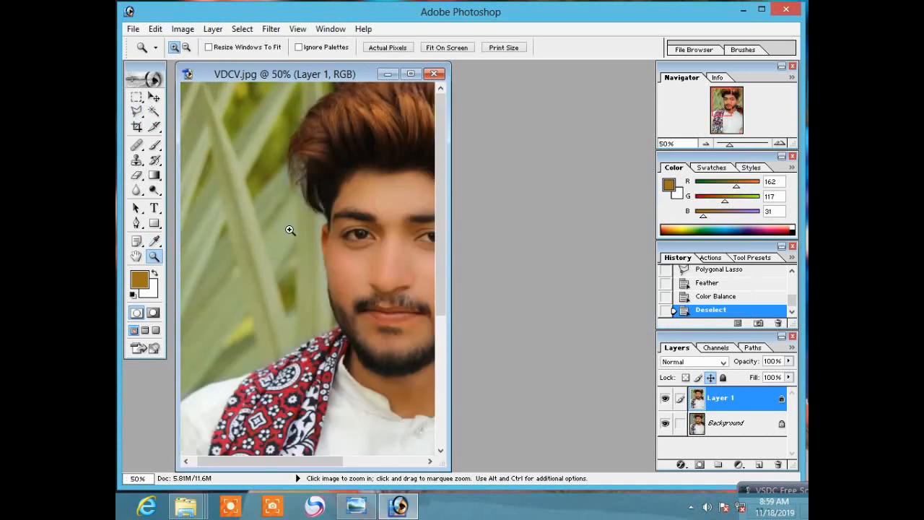
click(153, 144)
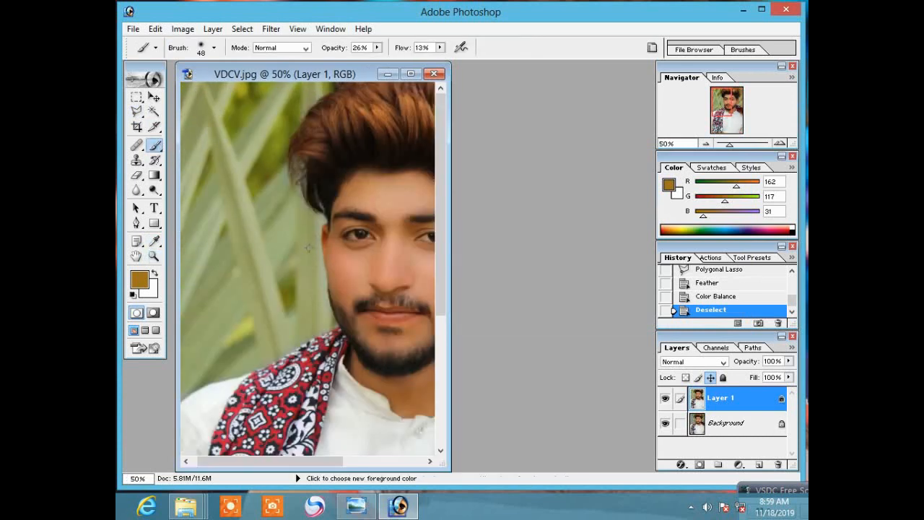
alt+click(320, 291)
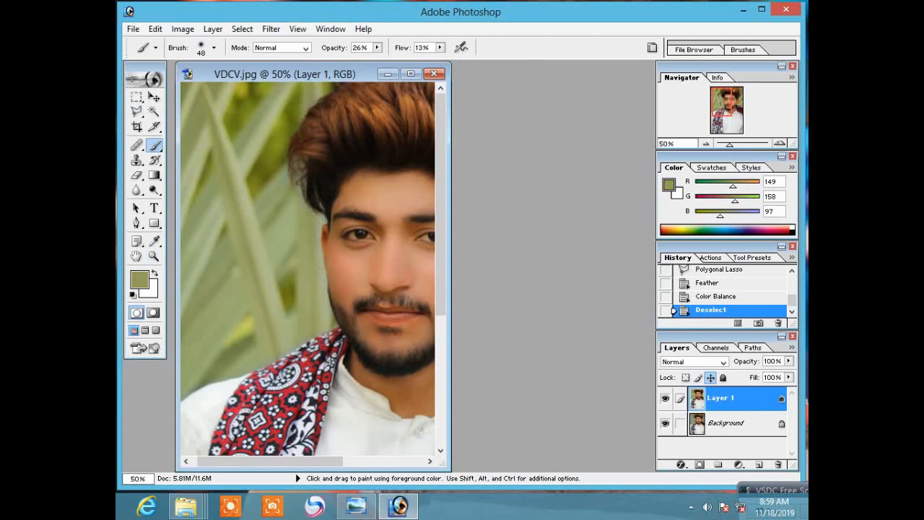
click(315, 257)
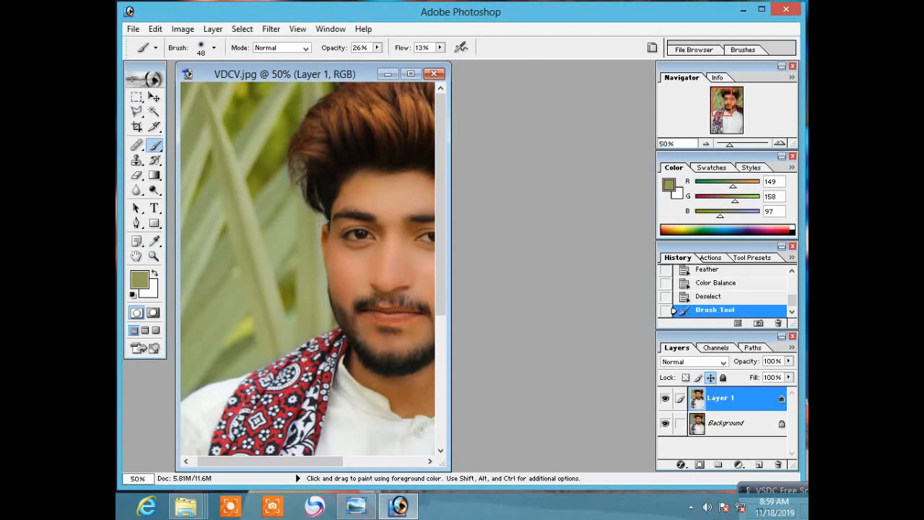
click(324, 303)
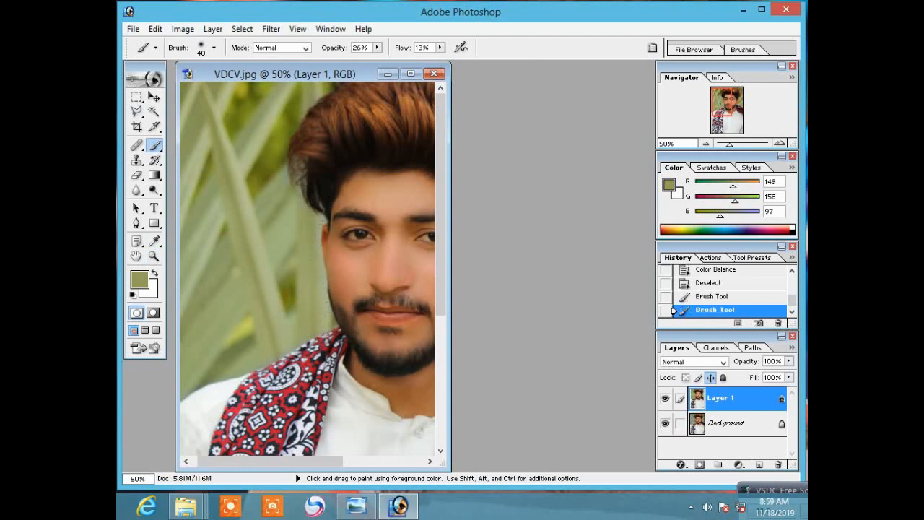
click(318, 196)
click(318, 198)
drag(309, 461, 411, 463)
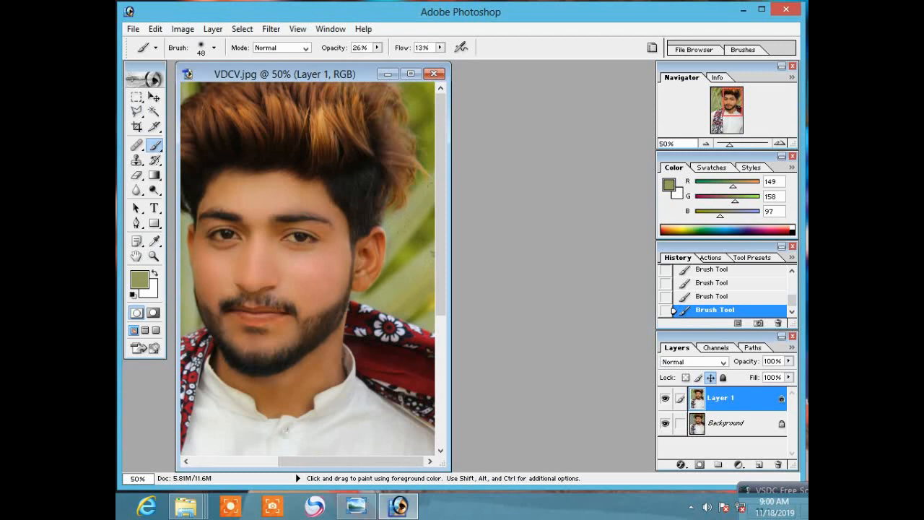
click(153, 255)
right_click(233, 257)
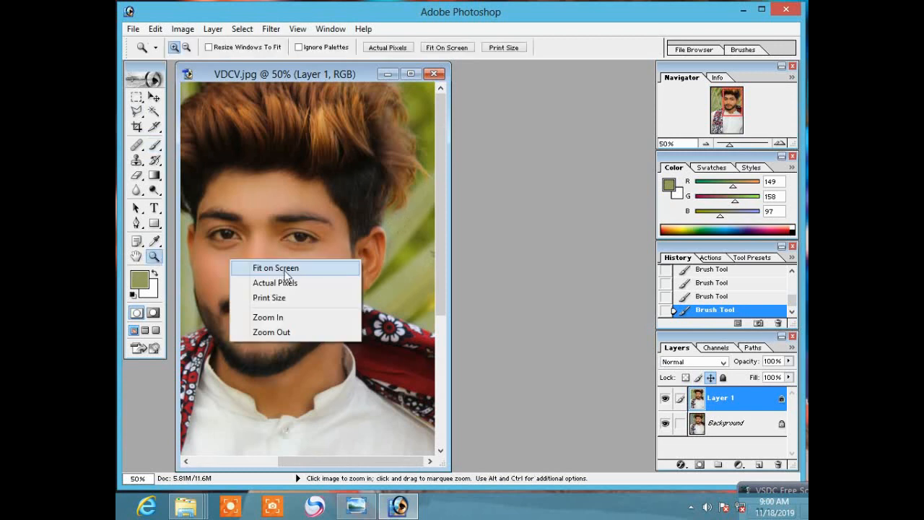
click(278, 265)
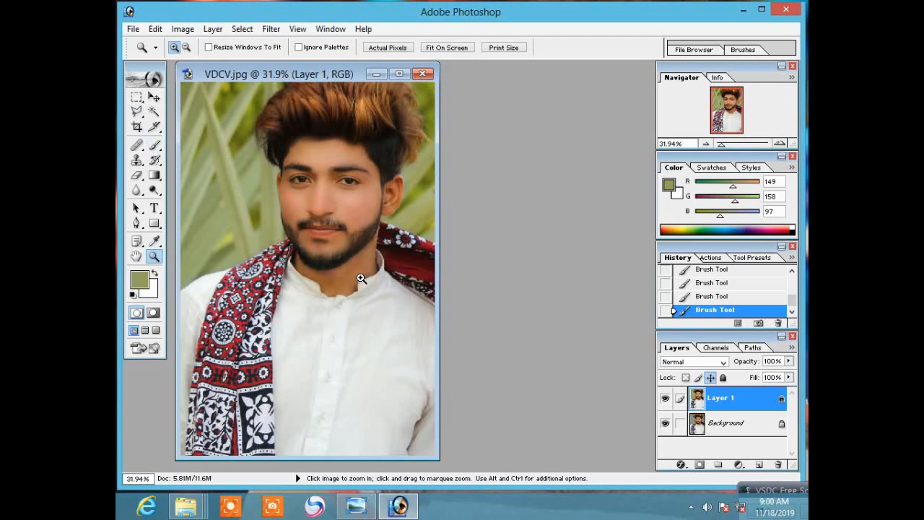
Shift Layer 1's midtones toward red with a Color Balance red level of +28.
key(ctrl+b)
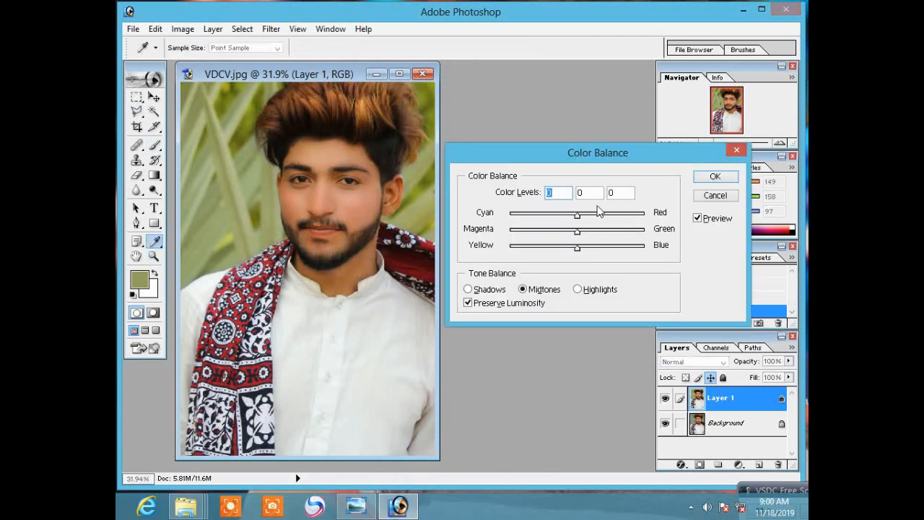
drag(582, 215, 617, 228)
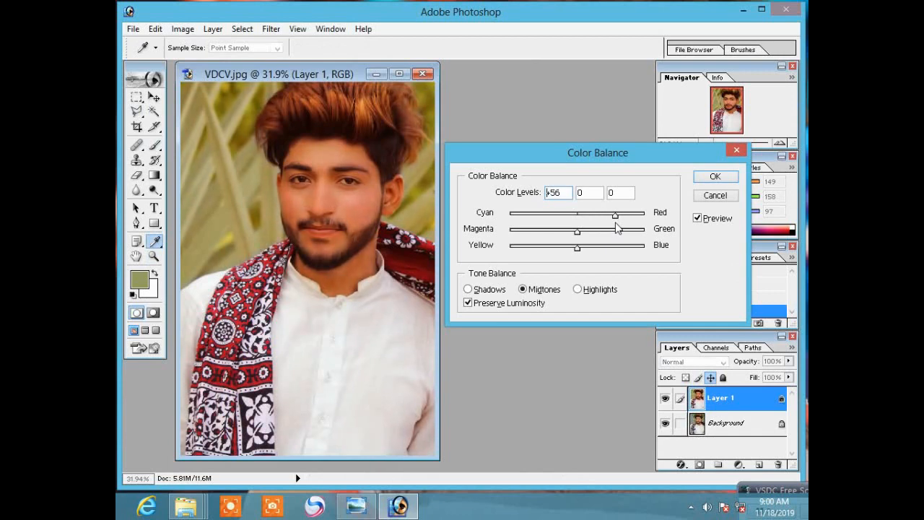
key(Return)
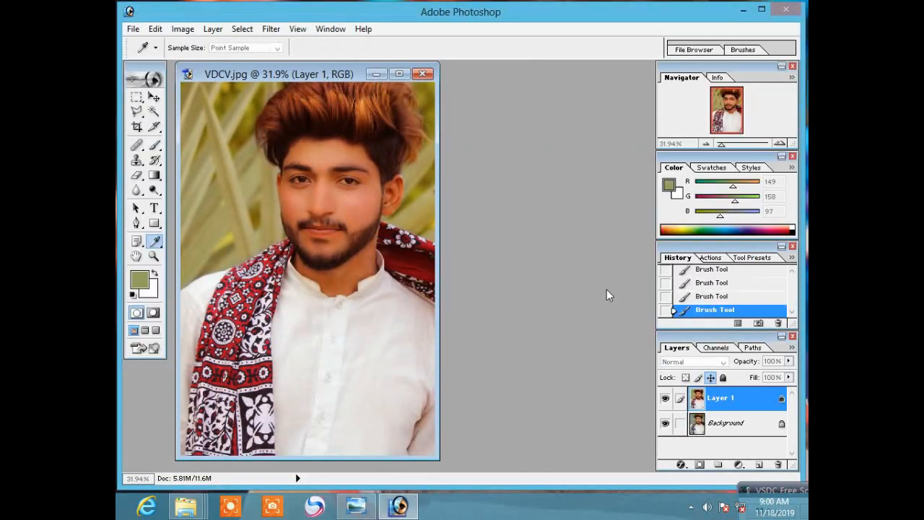
key(ctrl+b)
mouse_move(607, 217)
mouse_down()
mouse_move(588, 222)
mouse_move(606, 218)
mouse_move(596, 218)
mouse_up()
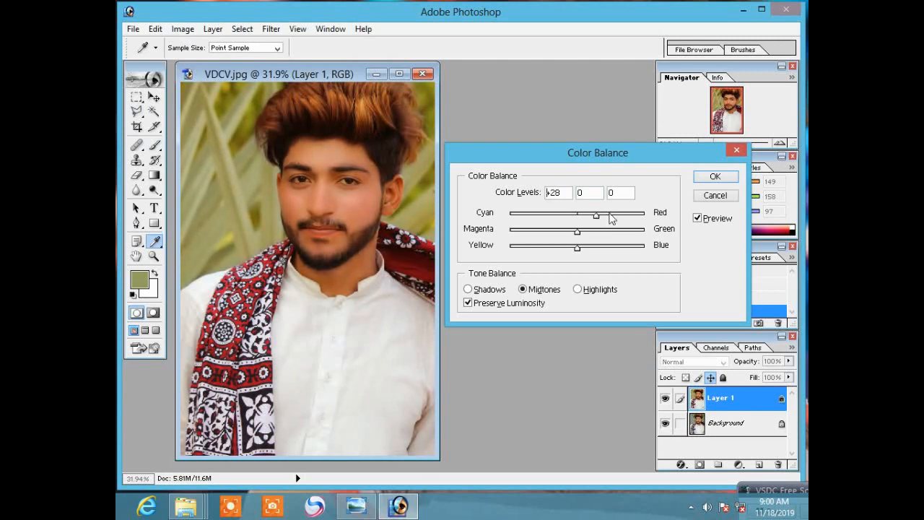
key(z)
click(713, 176)
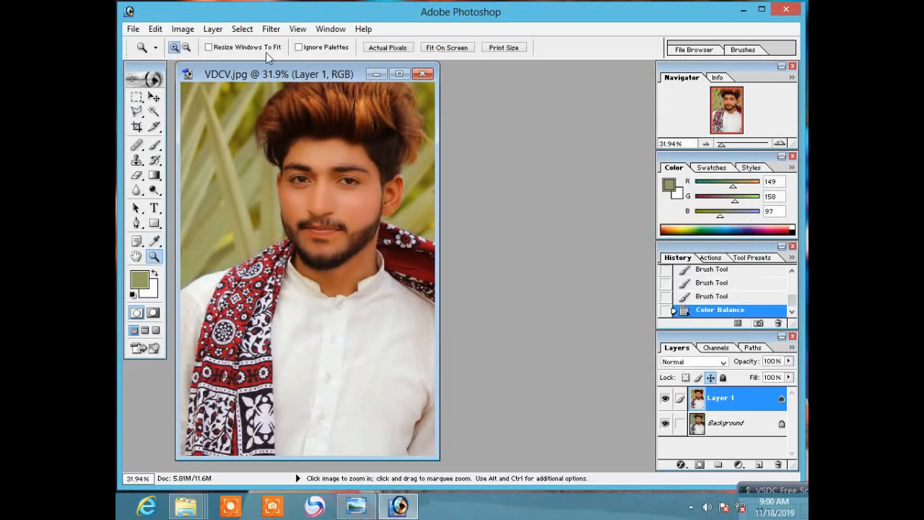
Erase Layer 1's red tint around the nose and cheek with the Eraser at 100% opacity and 100% flow.
click(137, 175)
click(153, 256)
click(325, 217)
click(136, 174)
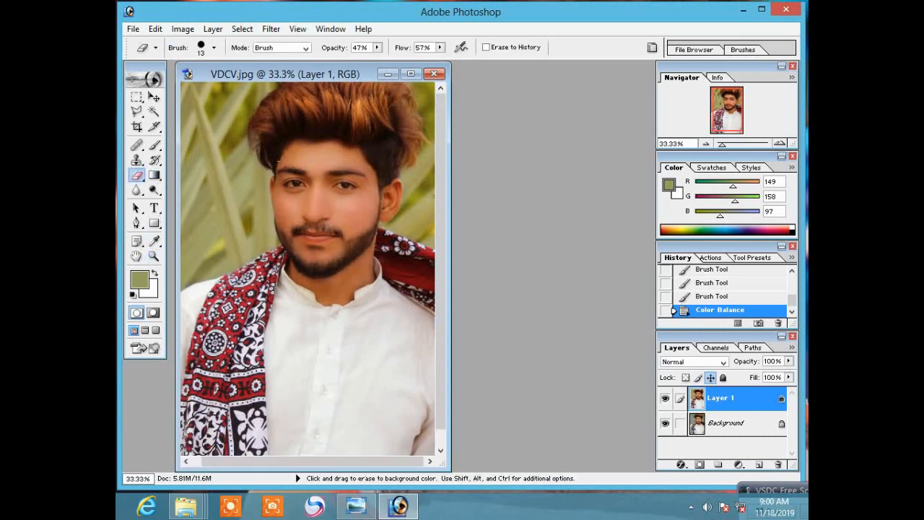
click(378, 49)
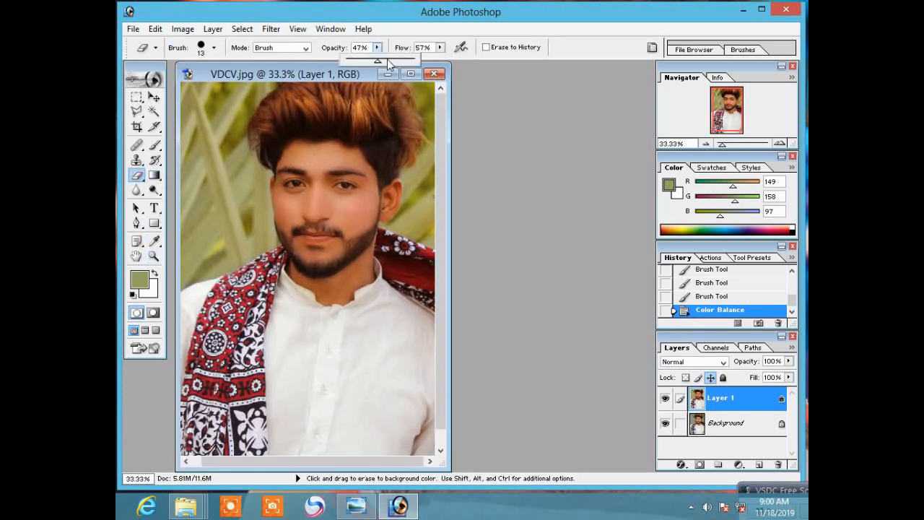
drag(385, 61, 473, 61)
click(440, 48)
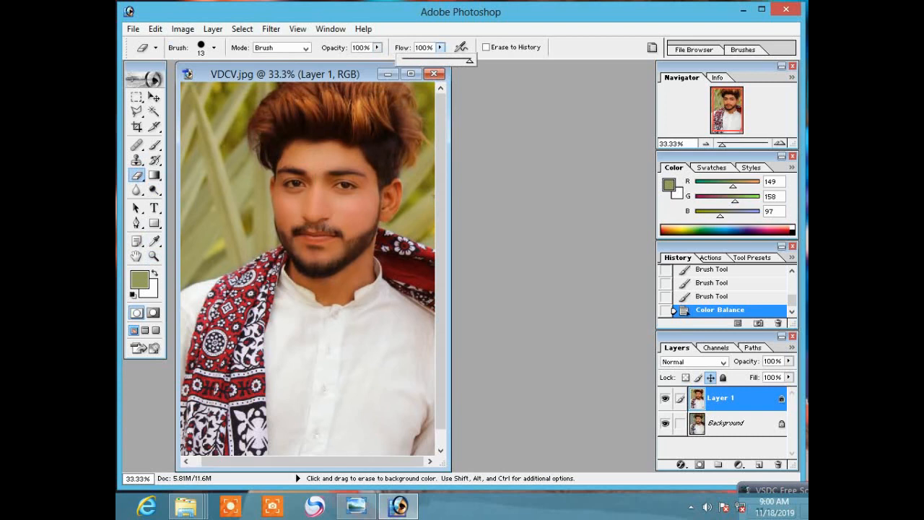
click(332, 203)
click(319, 202)
Set the eraser diameter to 33 px and erase Layer 1's red tint over the face and white shirt.
right_click(323, 200)
click(359, 228)
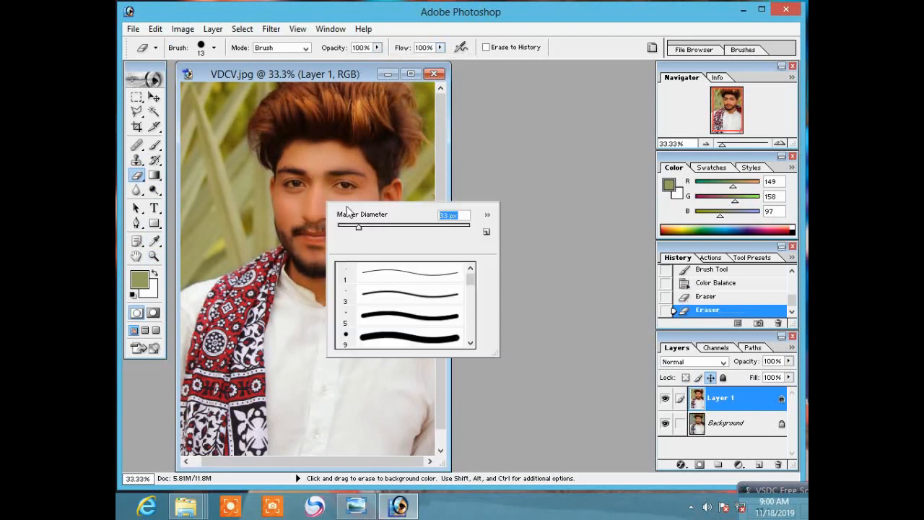
click(343, 198)
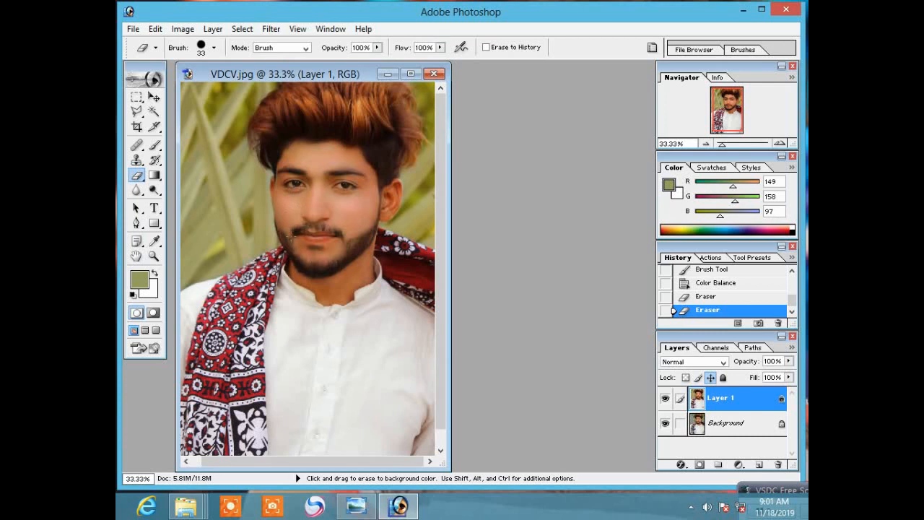
click(320, 310)
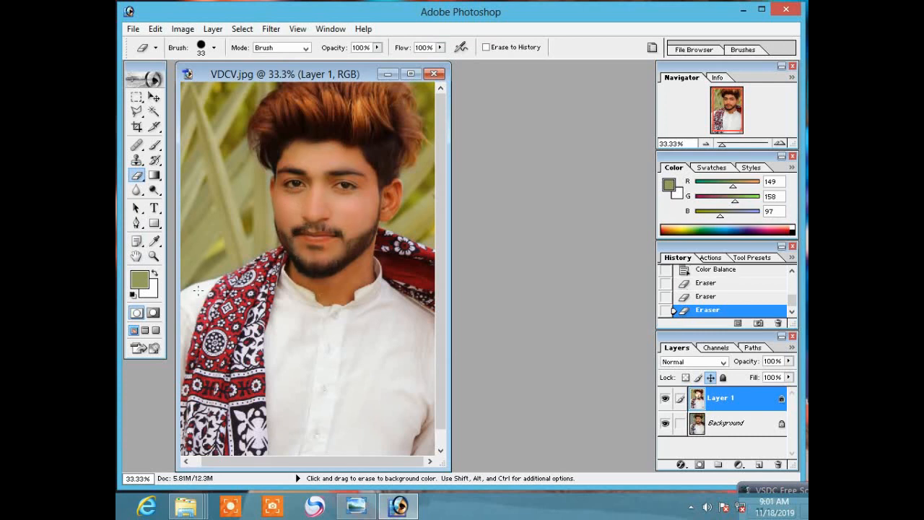
Erase the remaining red tint on Layer 1 around the collar, neck, beard and face edges with the 33 px eraser.
click(153, 255)
click(321, 287)
click(329, 288)
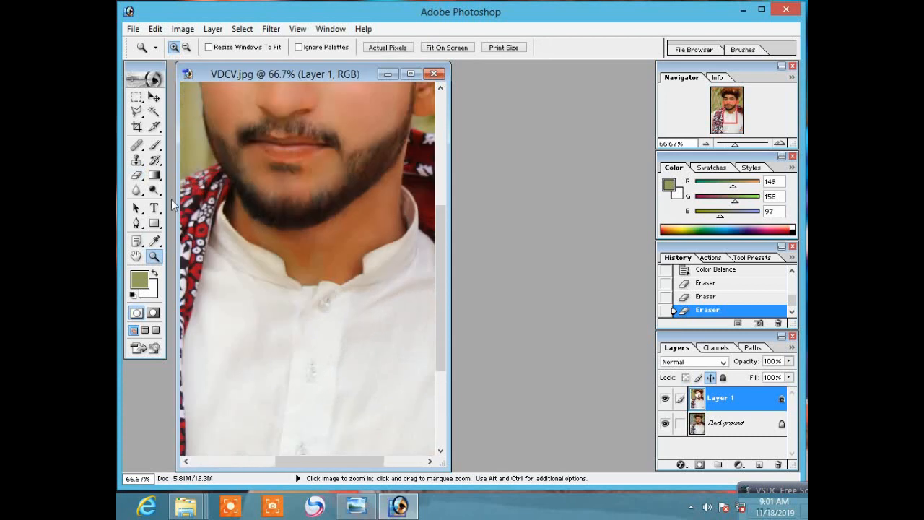
click(136, 174)
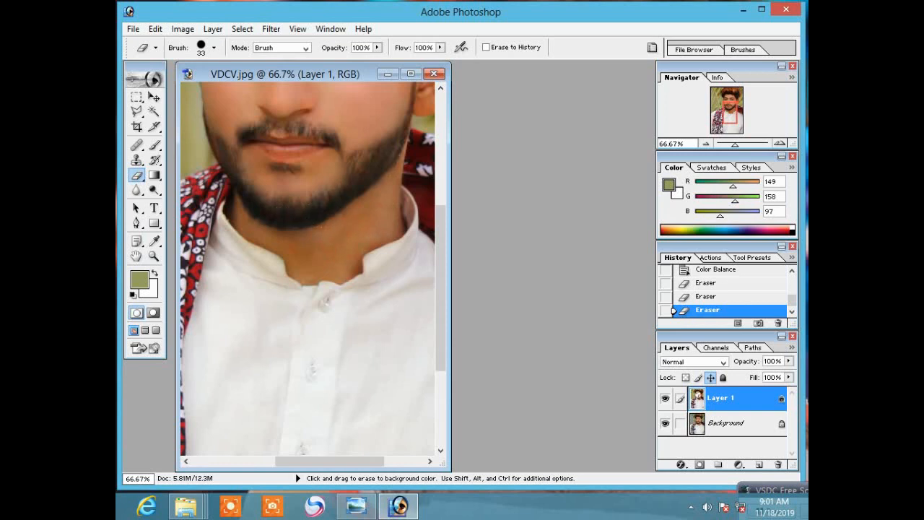
click(343, 189)
scroll(308, 269, up, 3)
scroll(354, 151, up, 4)
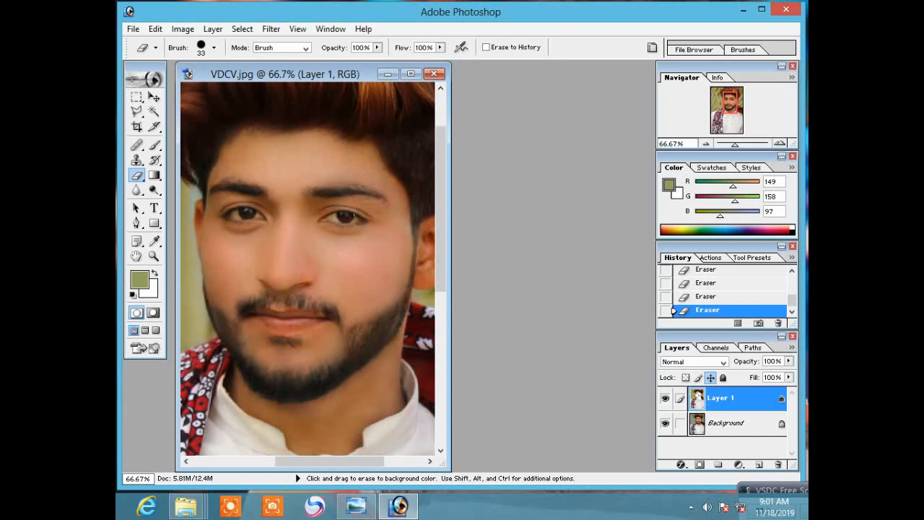
drag(324, 461, 366, 460)
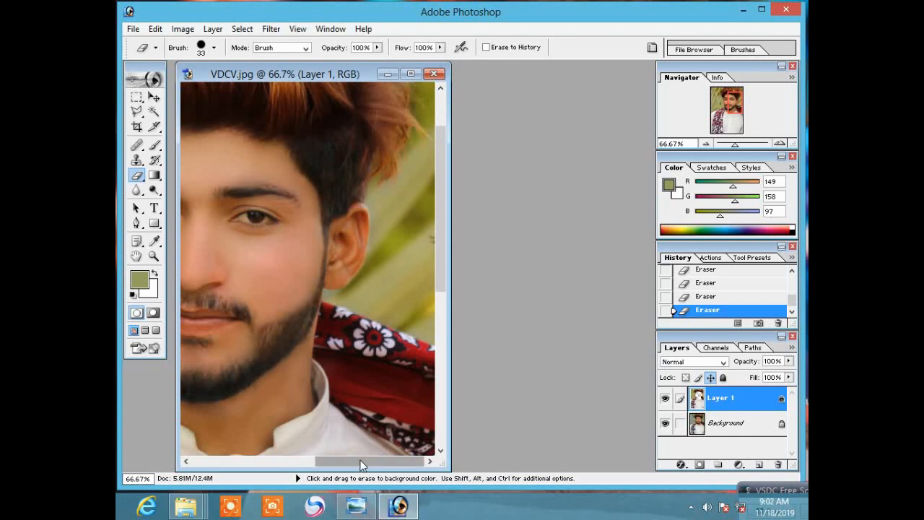
drag(370, 460, 295, 460)
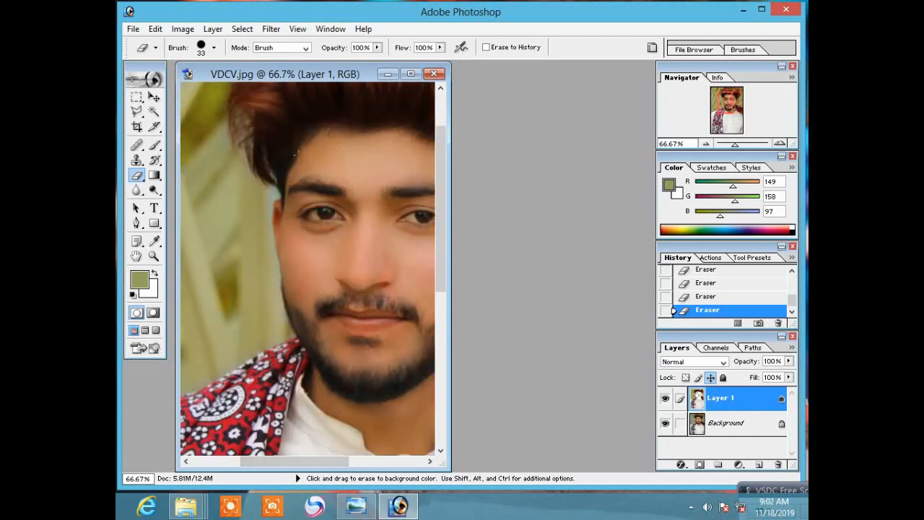
Reduce the Eraser to 56% opacity and 52% flow.
click(156, 258)
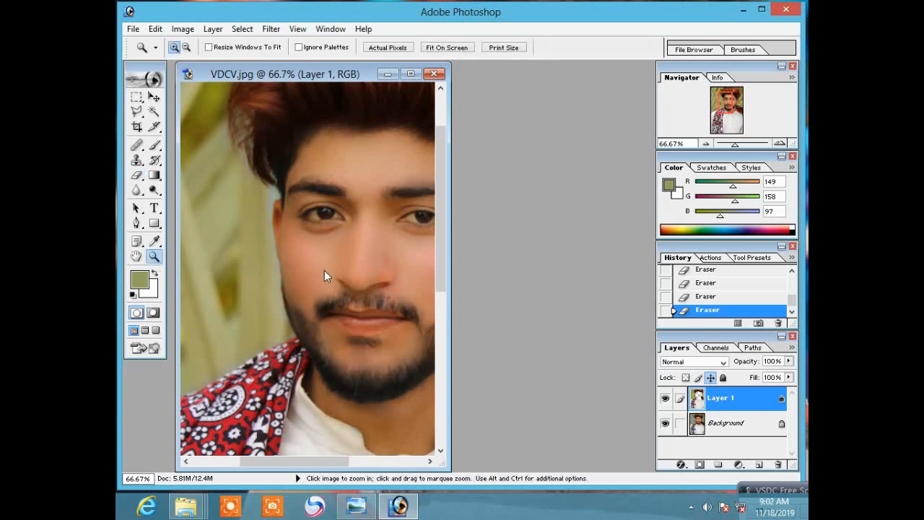
right_click(306, 260)
click(351, 331)
right_click(361, 257)
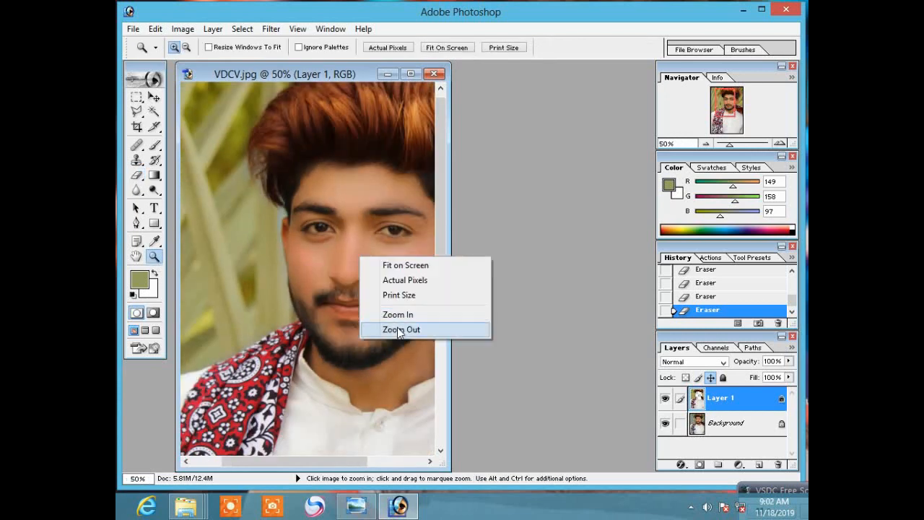
click(395, 330)
click(136, 176)
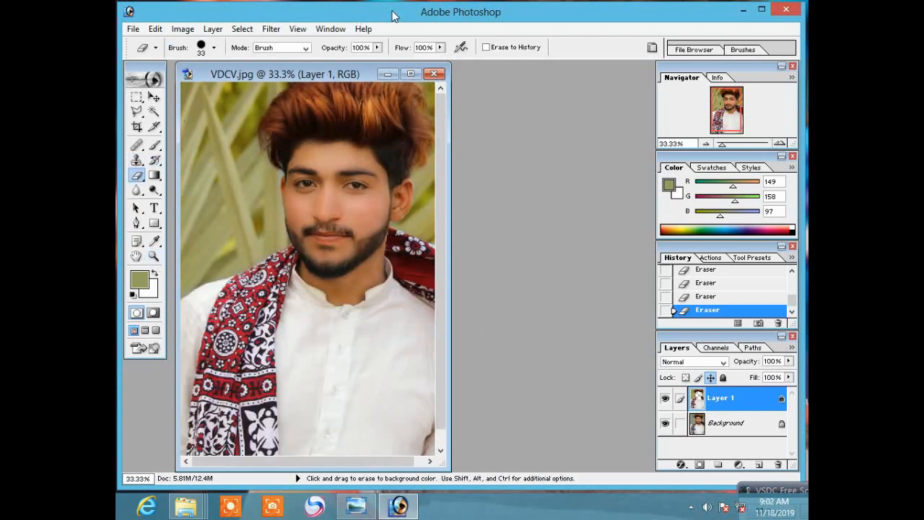
click(376, 47)
drag(381, 59, 348, 59)
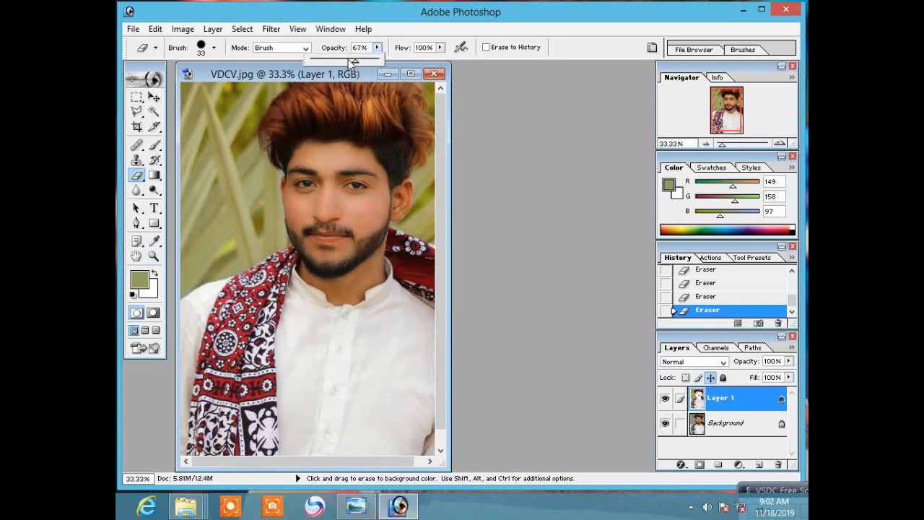
click(440, 48)
click(408, 60)
Set the eraser diameter to 47 px and partly erase Layer 1's red tint over the hair.
right_click(338, 114)
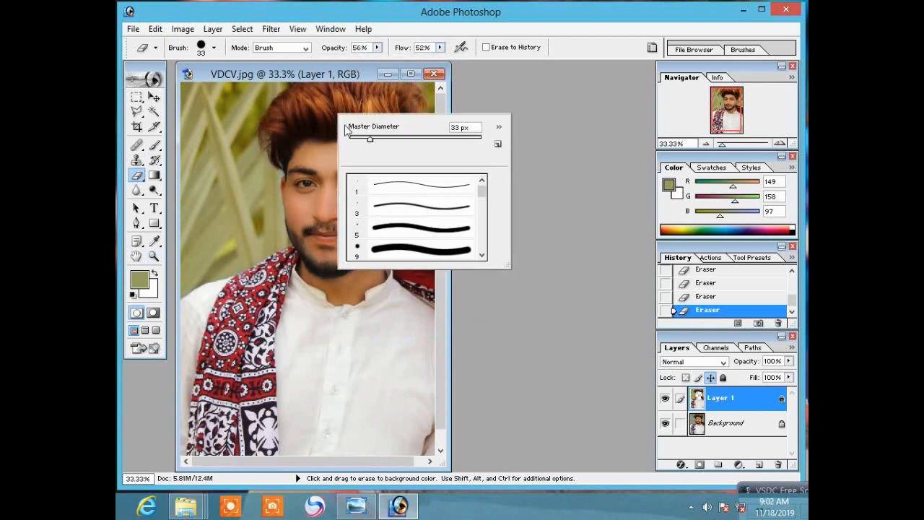
click(379, 139)
click(348, 113)
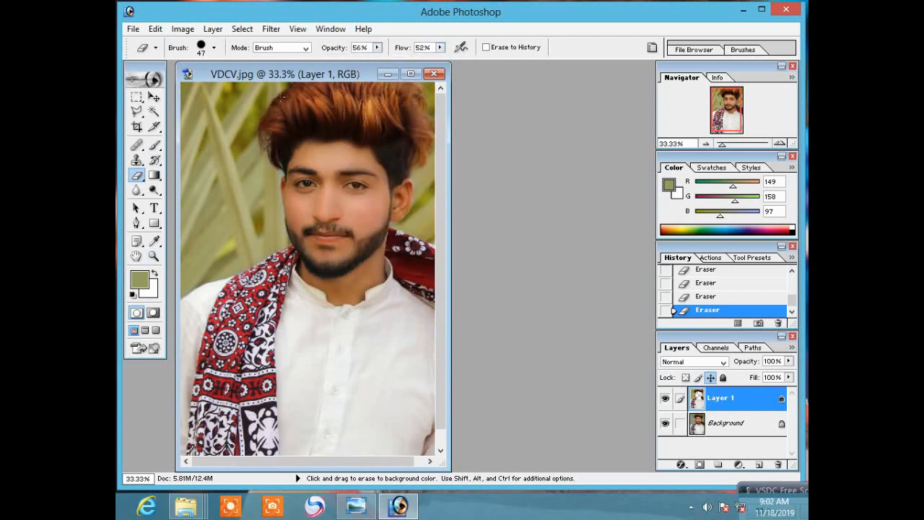
drag(413, 143, 408, 158)
drag(334, 112, 355, 114)
key(z)
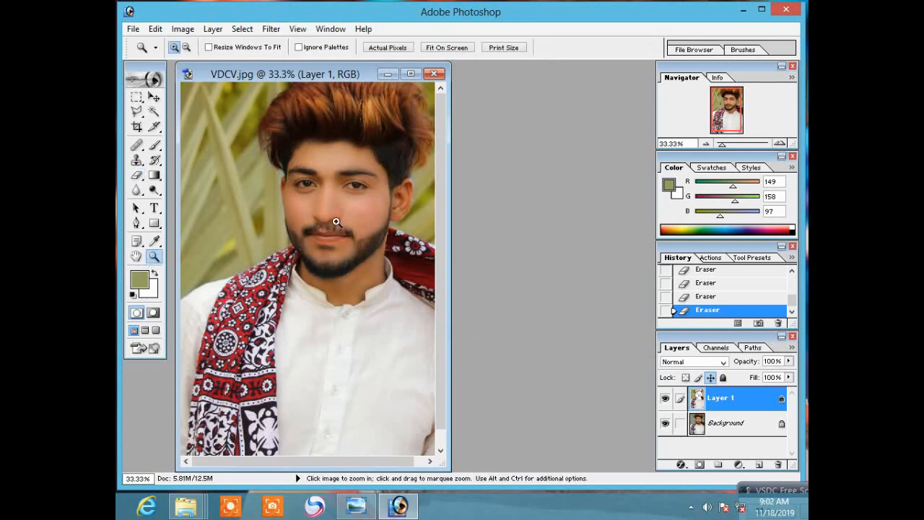
click(335, 219)
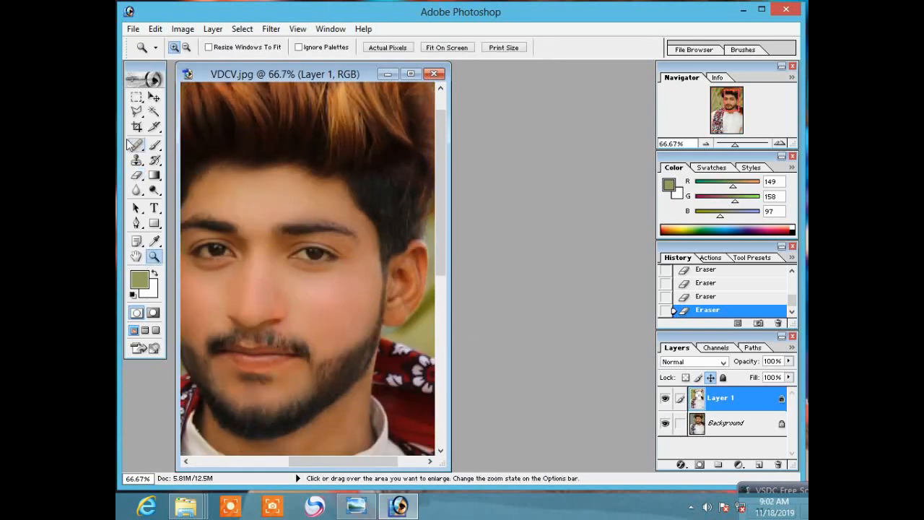
Restore the Eraser to 100% opacity and 100% flow.
click(138, 177)
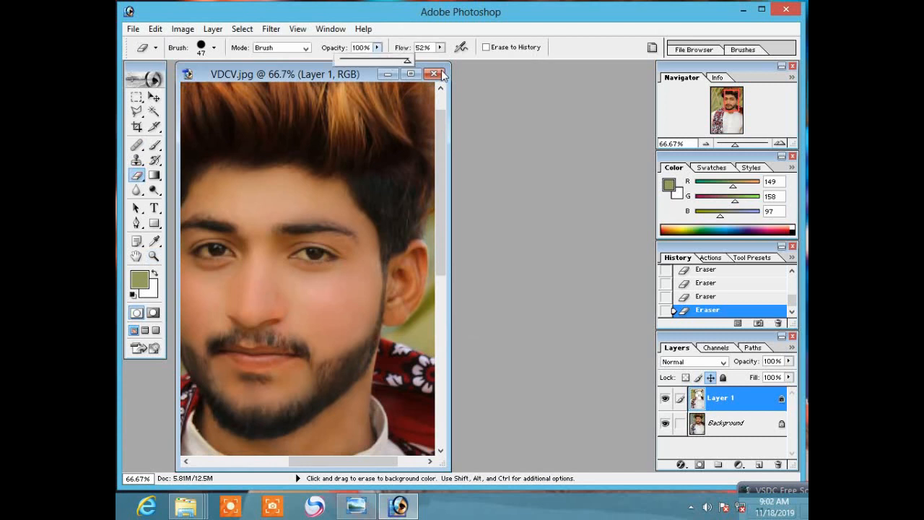
drag(440, 48, 493, 91)
click(310, 293)
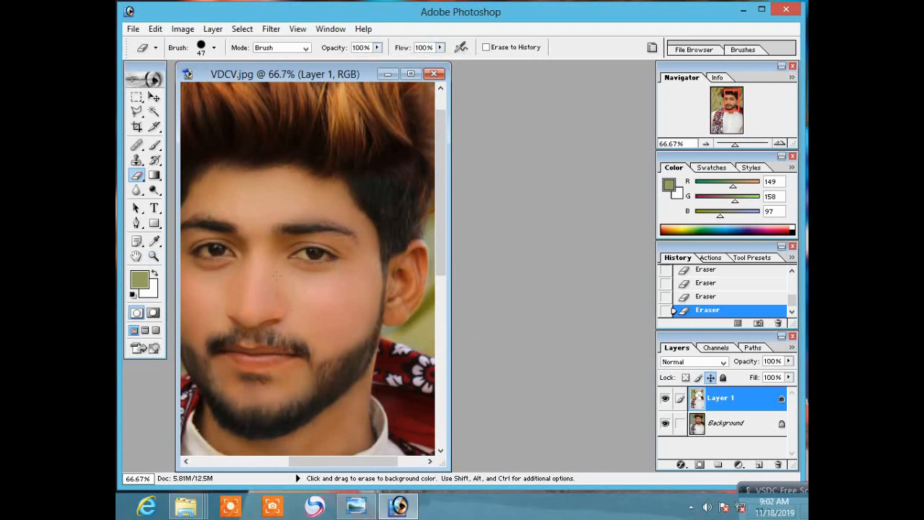
Apply Auto Contrast to Layer 1.
scroll(266, 400, down, 1)
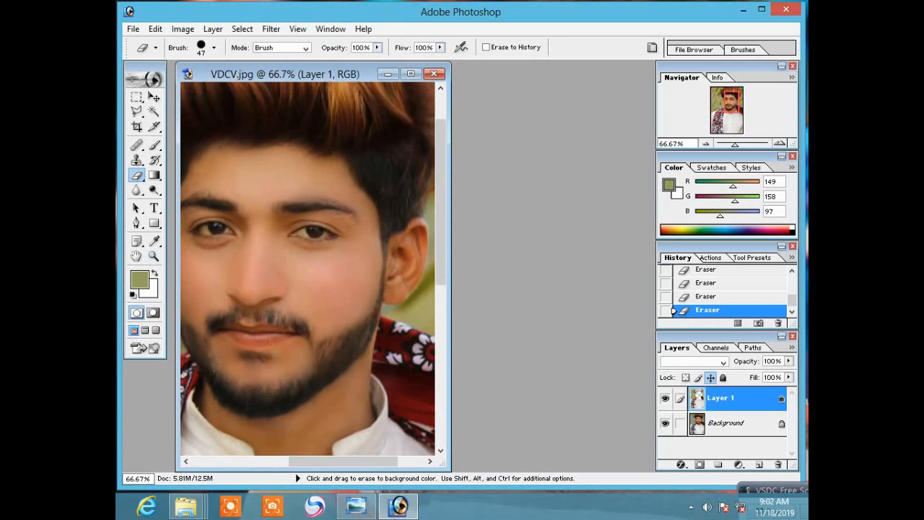
drag(343, 461, 314, 461)
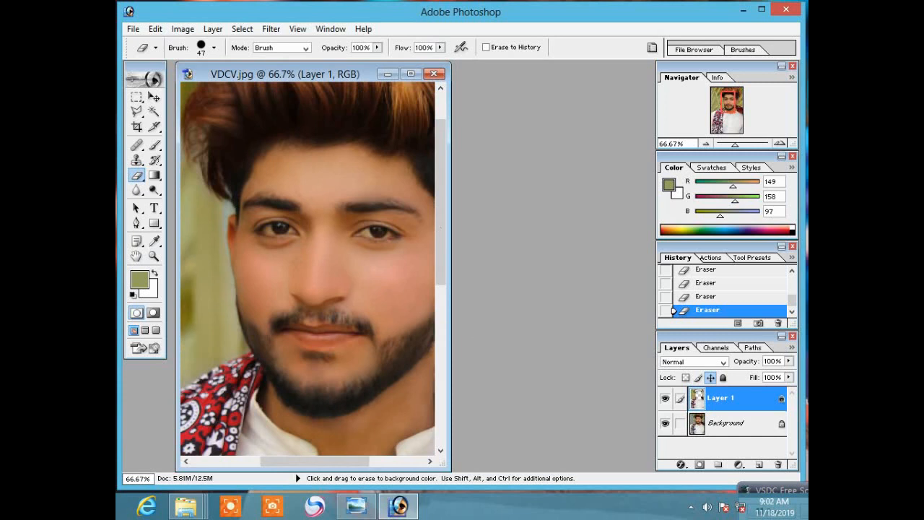
click(153, 255)
right_click(230, 256)
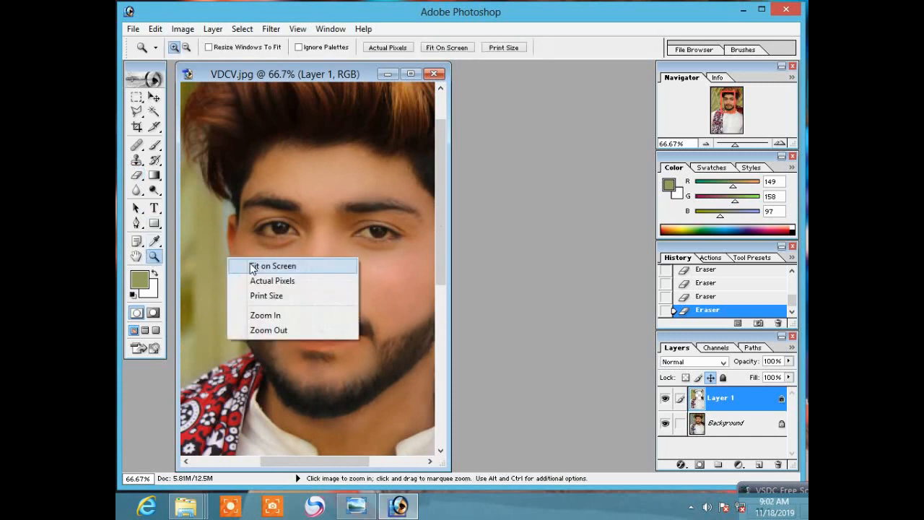
click(252, 264)
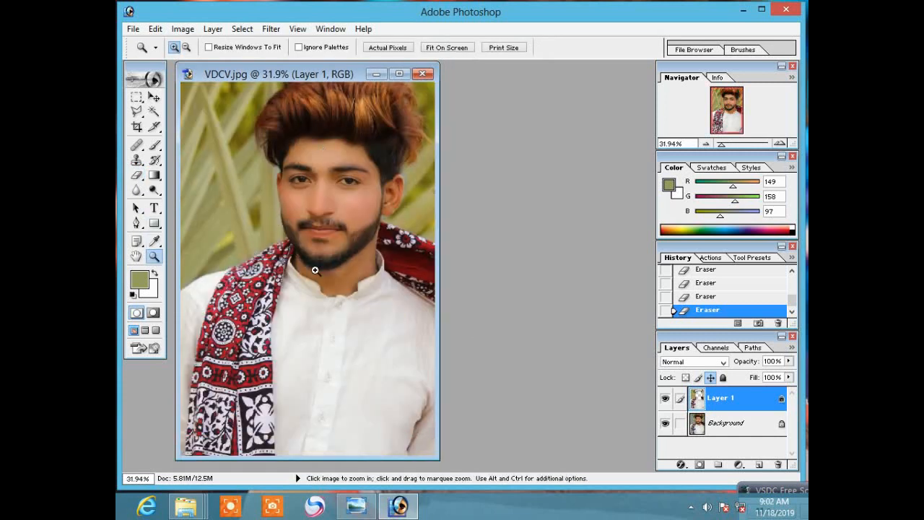
click(155, 28)
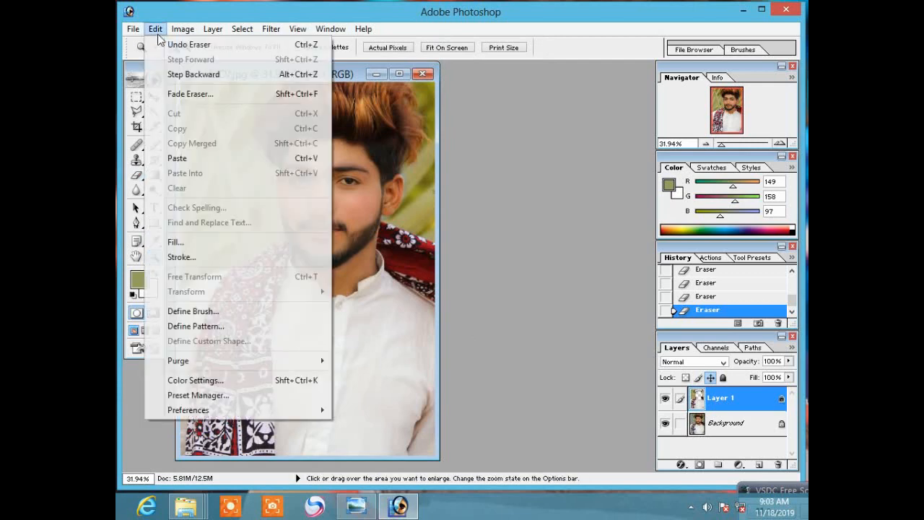
mouse_move(179, 37)
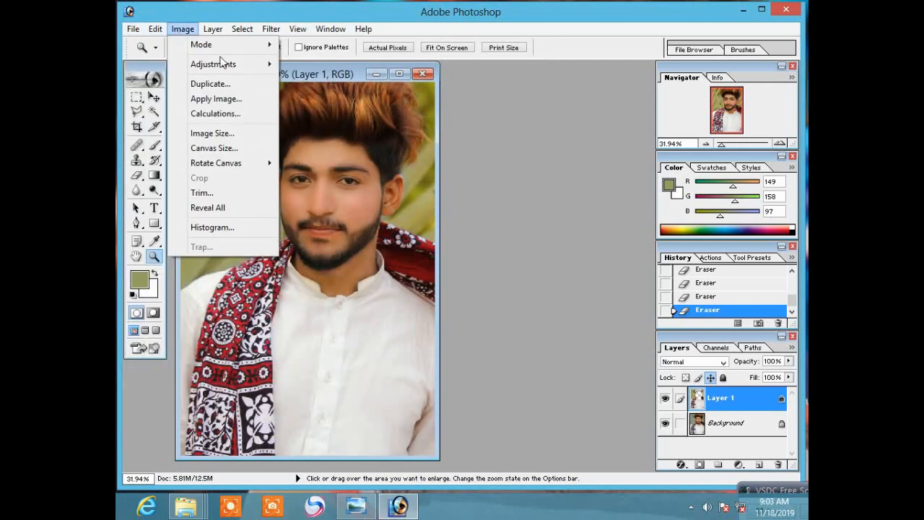
mouse_move(222, 64)
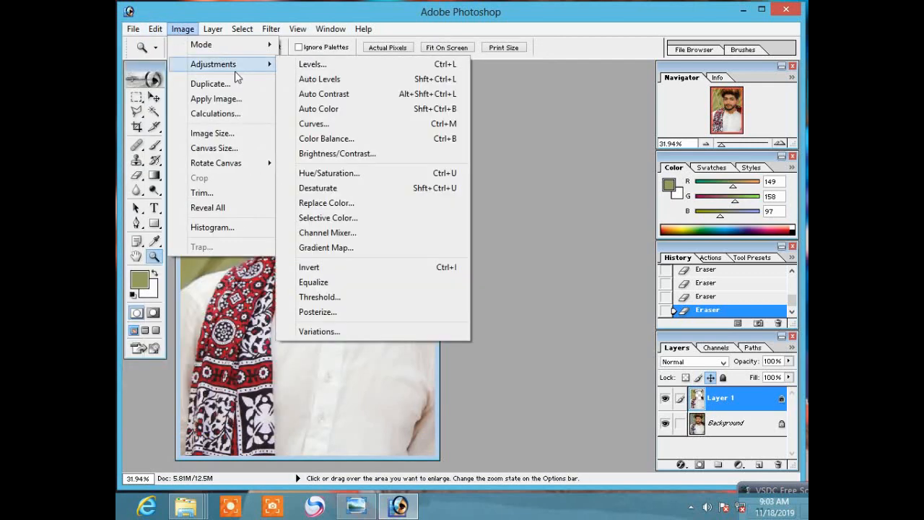
click(329, 95)
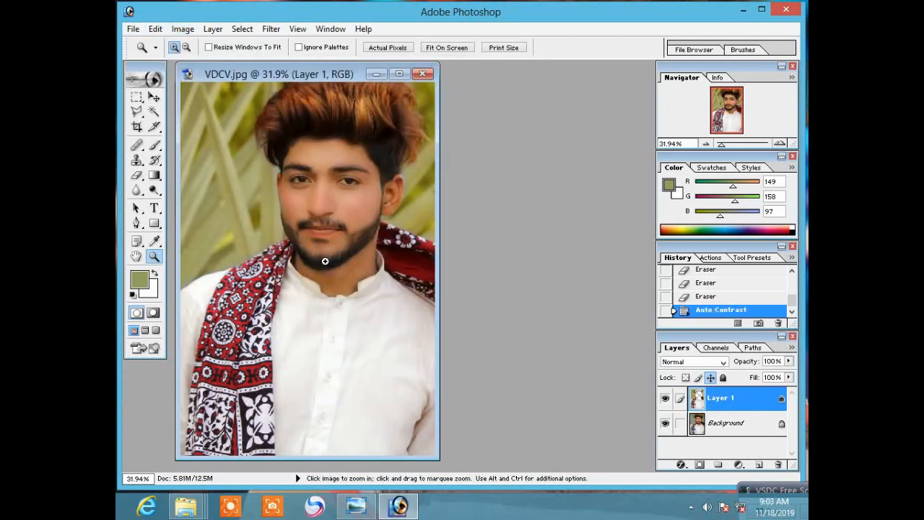
key(ctrl+m)
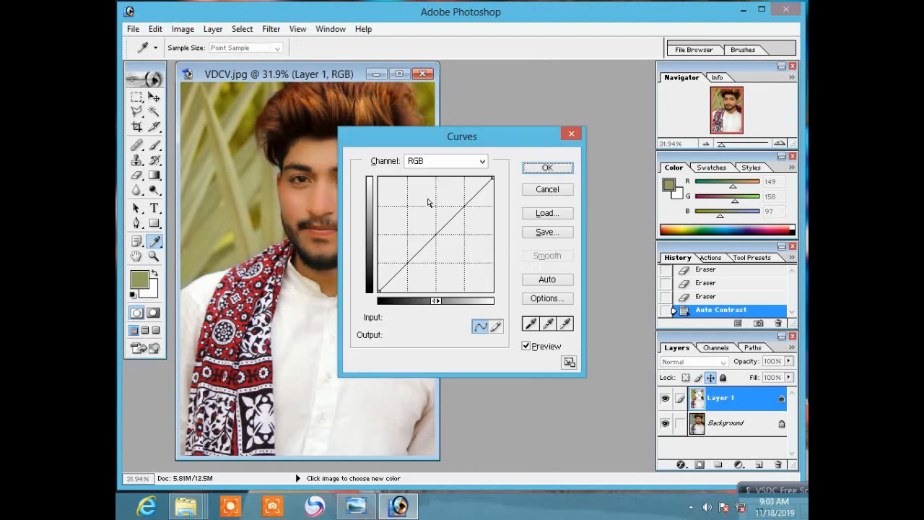
drag(438, 144, 537, 137)
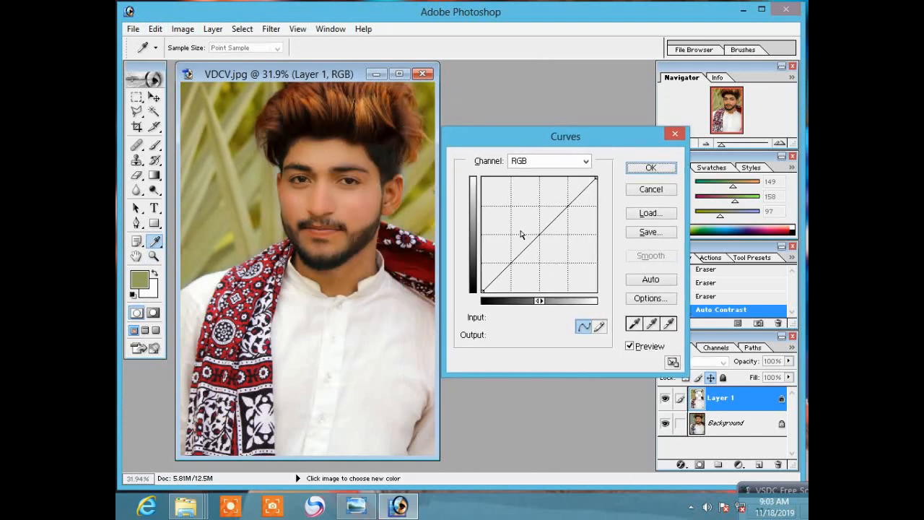
drag(539, 234, 539, 234)
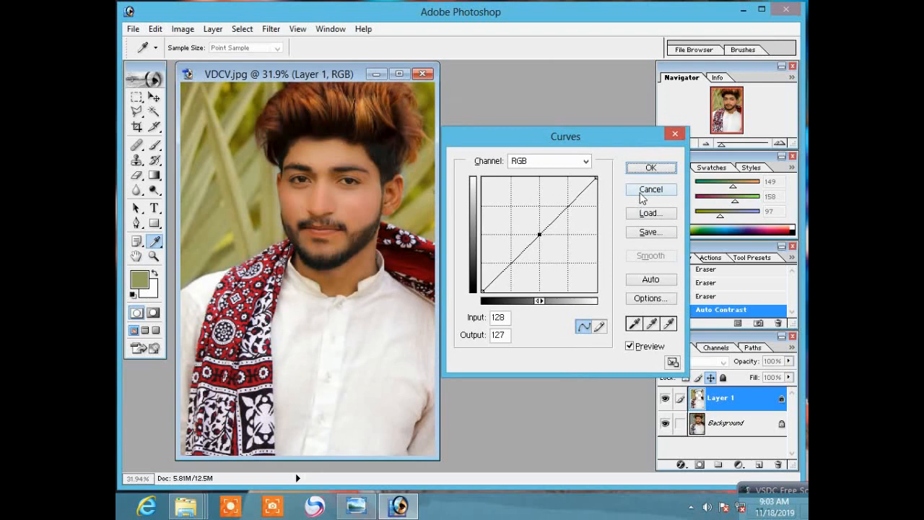
drag(540, 233, 546, 236)
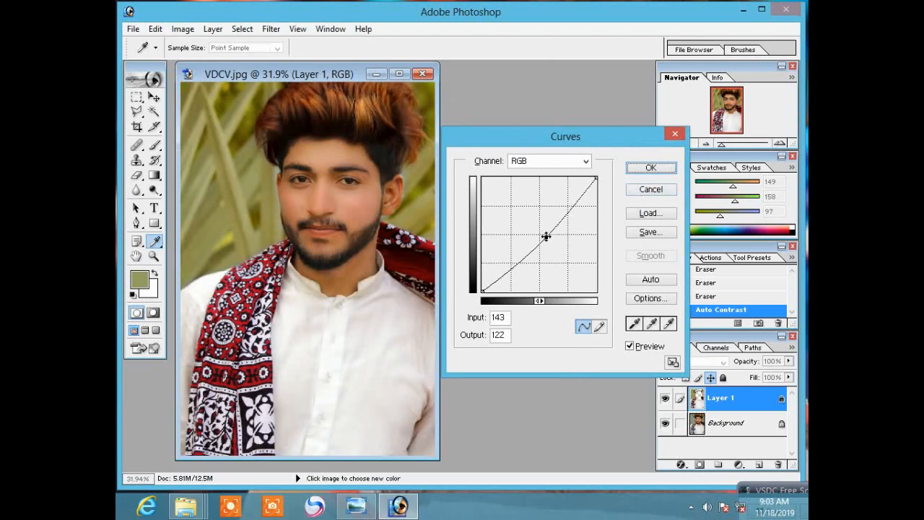
click(650, 189)
Erase a spot of Layer 1 over the cheek beside the nose with the 47 px eraser.
click(308, 209)
click(318, 295)
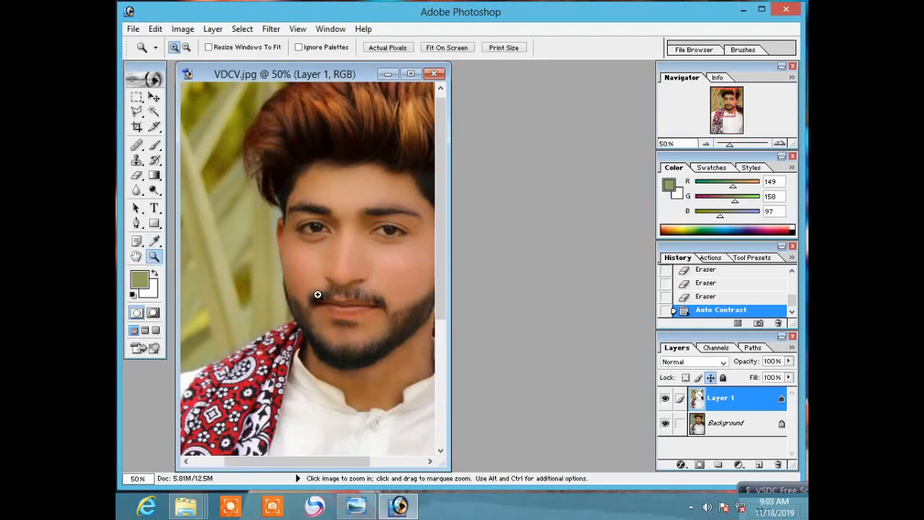
click(314, 287)
key(e)
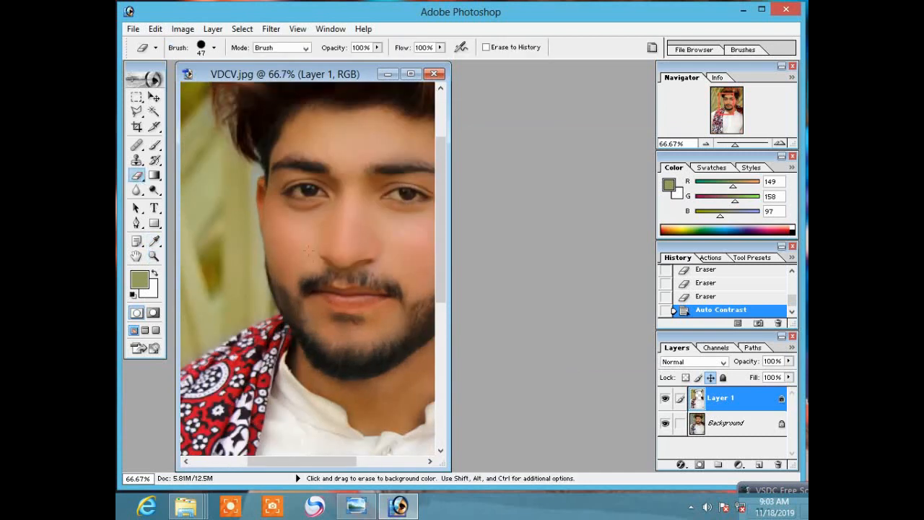
click(307, 255)
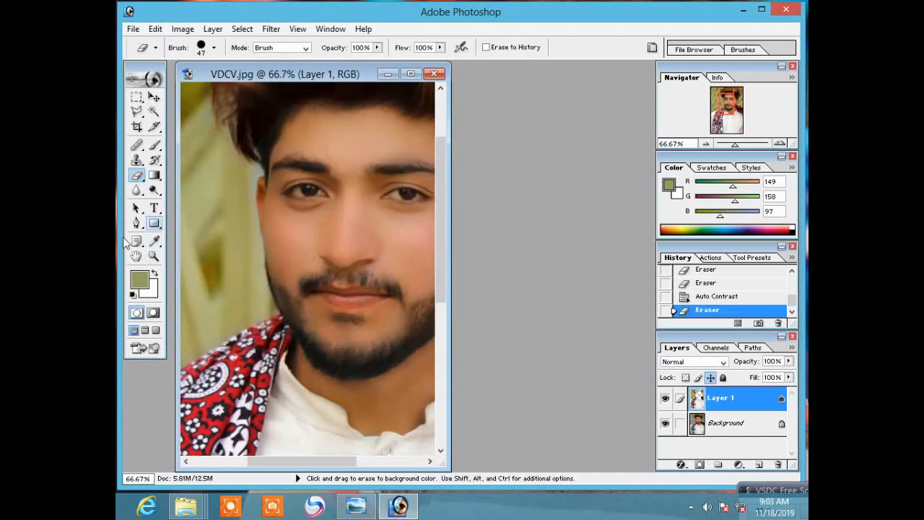
Sample the olive backdrop colour and paint it softly over the background edge beside the ear with the 48 px brush.
click(153, 145)
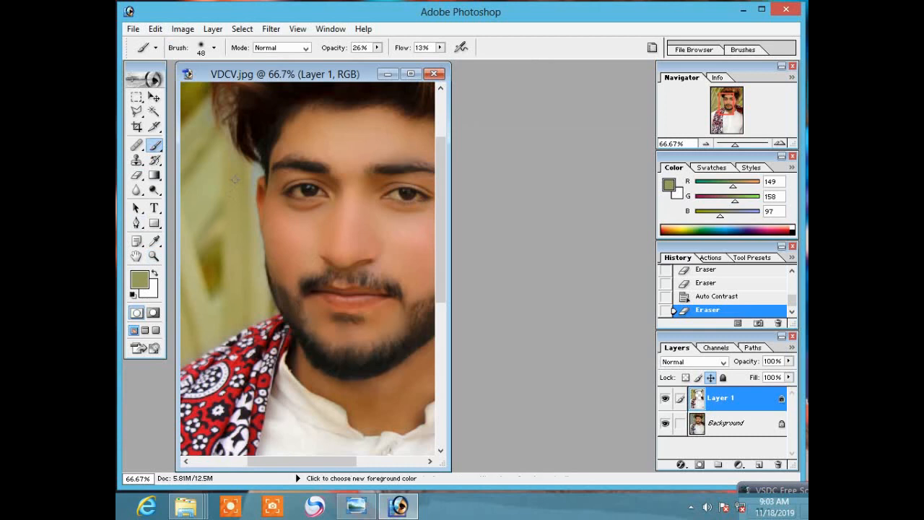
alt+click(236, 184)
click(244, 175)
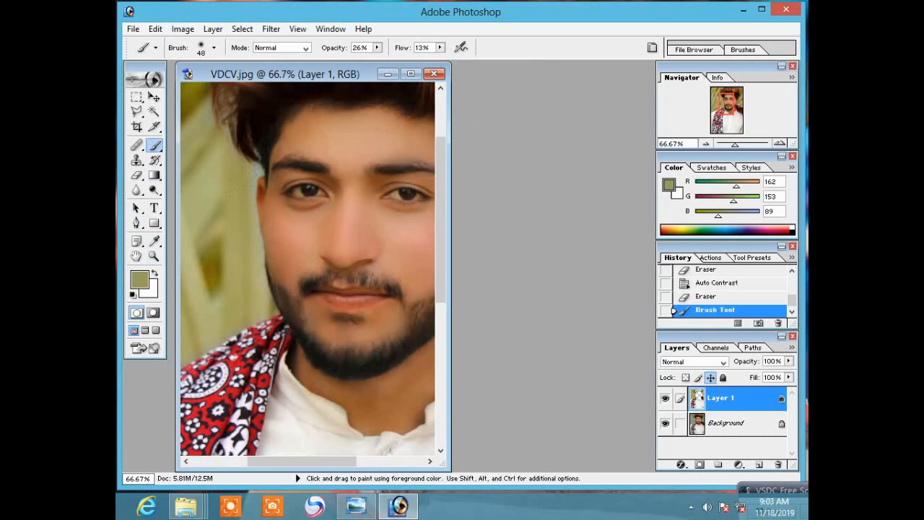
click(241, 180)
click(242, 186)
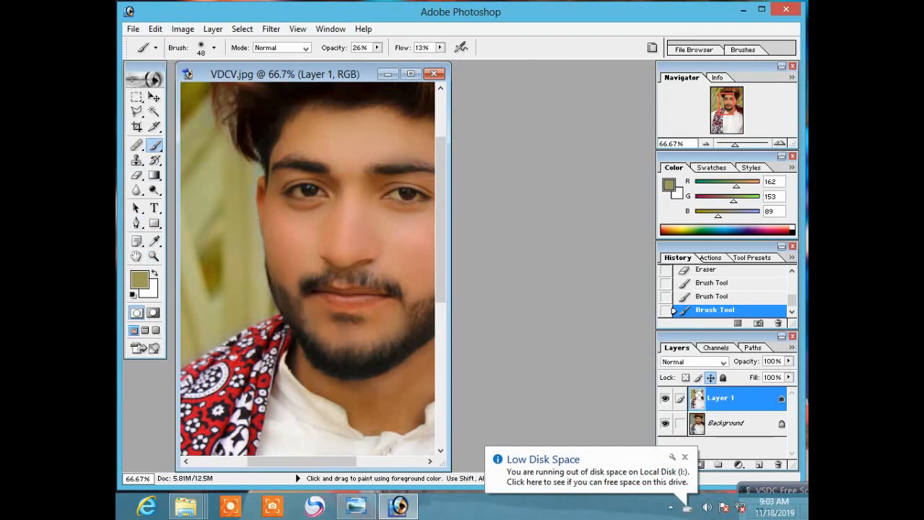
click(247, 189)
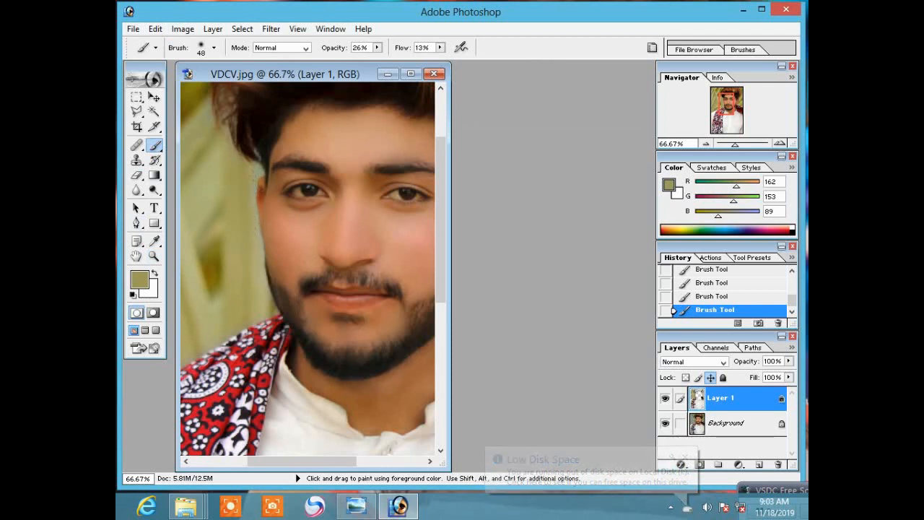
click(153, 255)
right_click(225, 256)
click(245, 266)
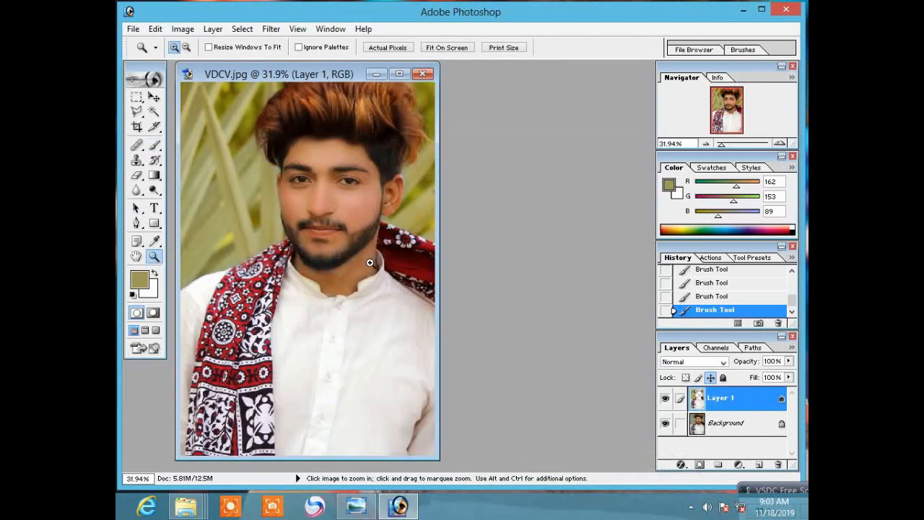
key(ctrl+m)
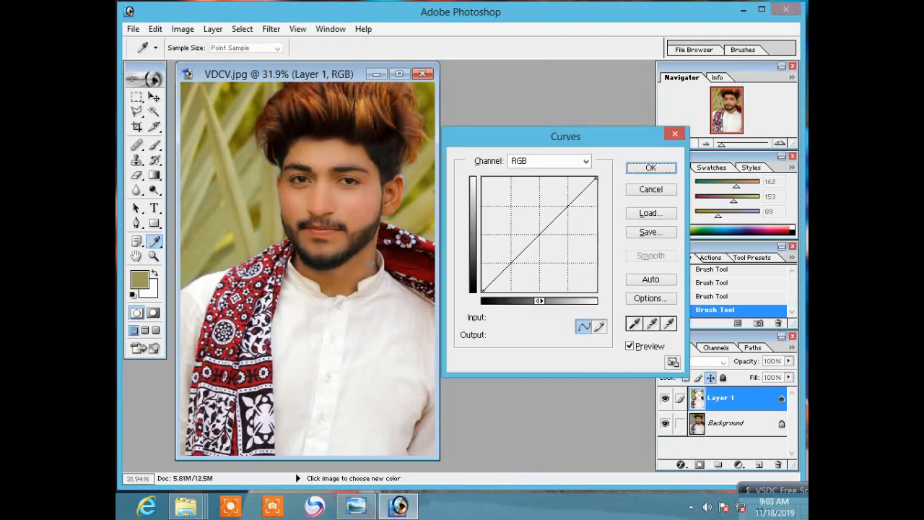
mouse_move(536, 238)
mouse_down()
mouse_move(535, 224)
mouse_move(544, 230)
mouse_up()
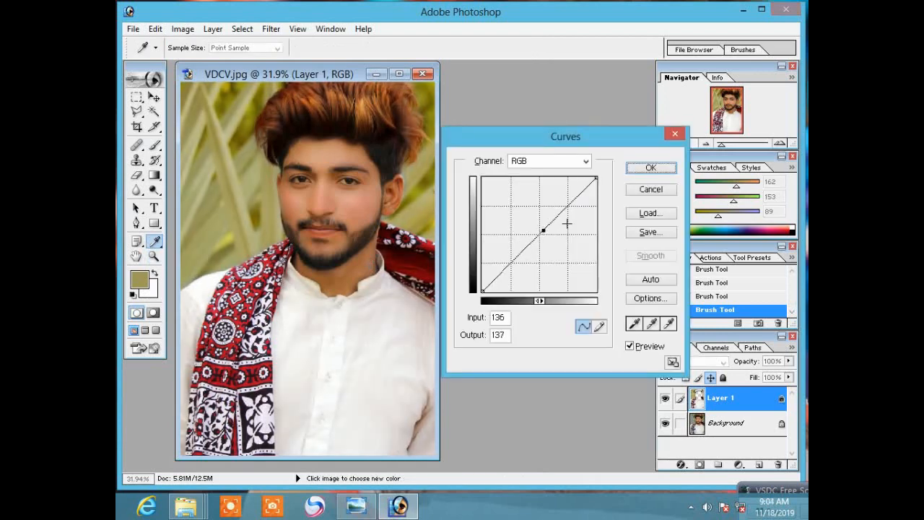
click(650, 189)
Erase one more spot of Layer 1 on the cheek below the eye, keeping the whole image fitted on screen.
key(e)
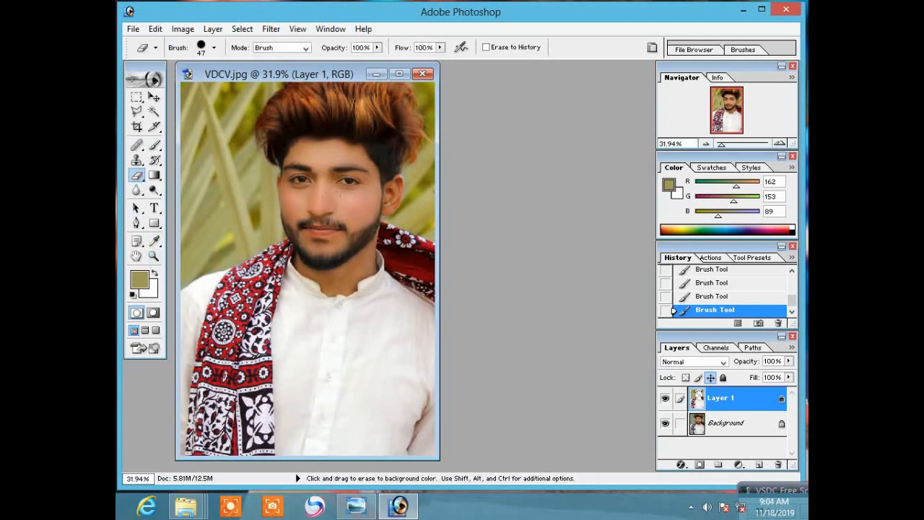
click(342, 194)
click(155, 256)
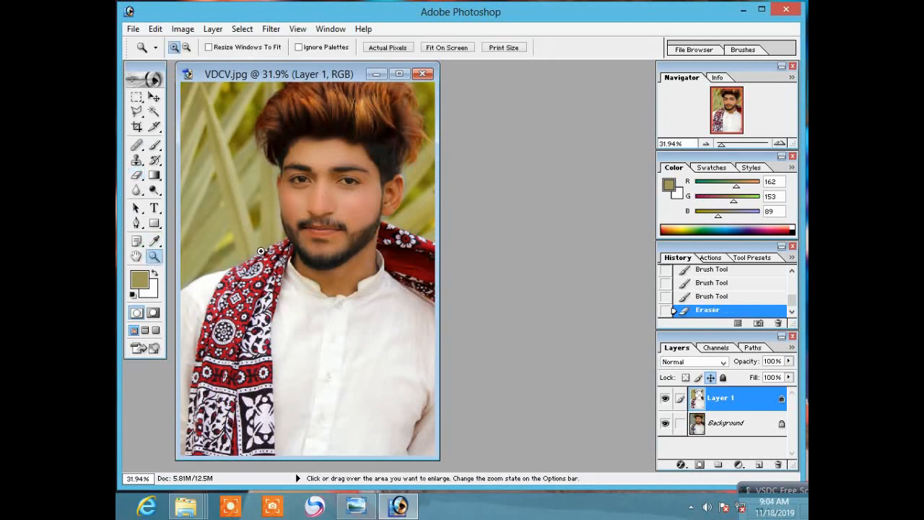
right_click(278, 250)
click(286, 258)
Brighten Layer 1 with an RGB curve point at input 125, output 135, and merge it down into the Background.
key(ctrl+m)
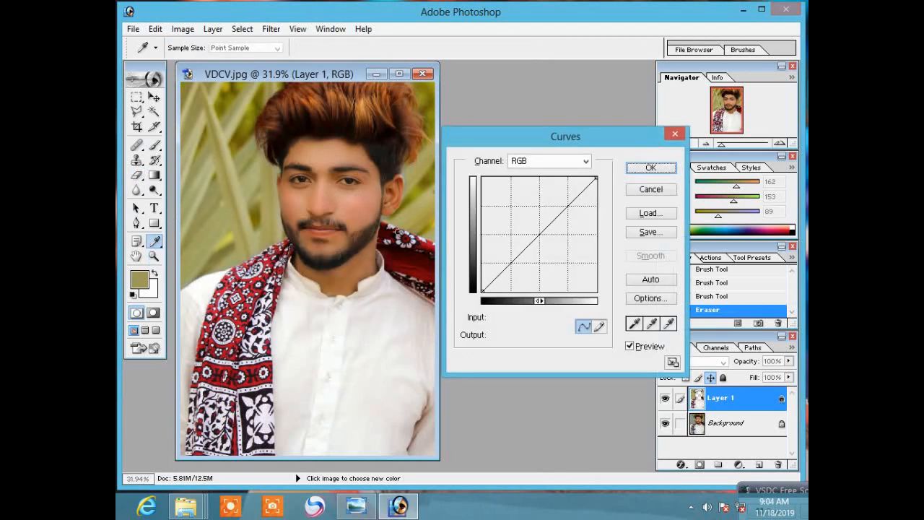
drag(536, 238, 537, 231)
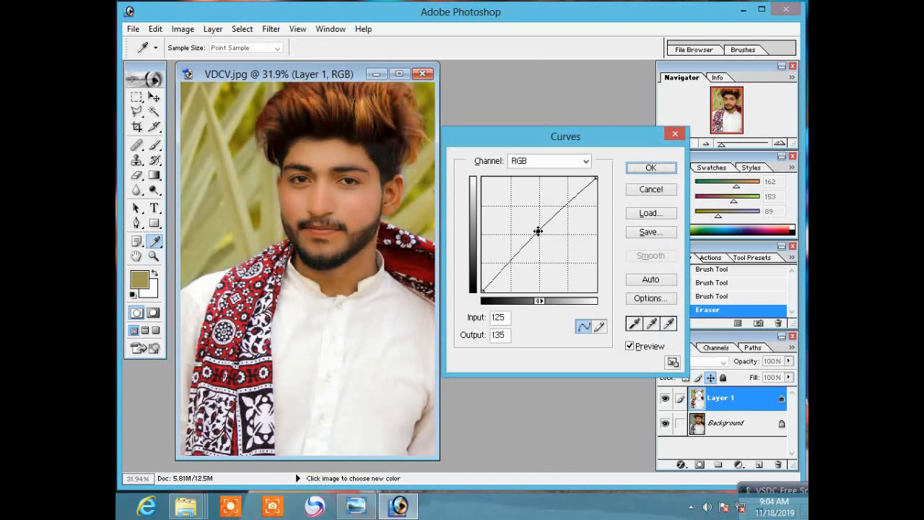
click(644, 171)
key(ctrl+e)
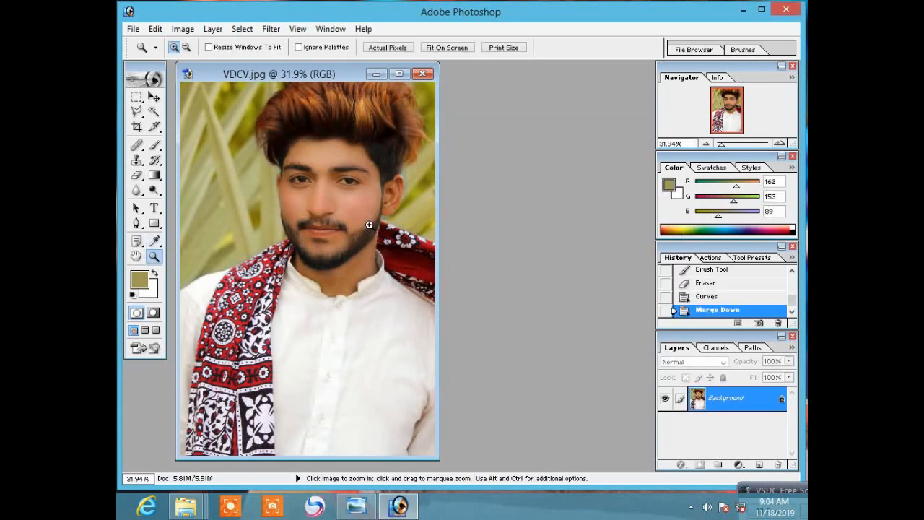
Brighten the merged Background with an RGB curve point at input 123, output 145.
key(ctrl+m)
drag(542, 232, 536, 226)
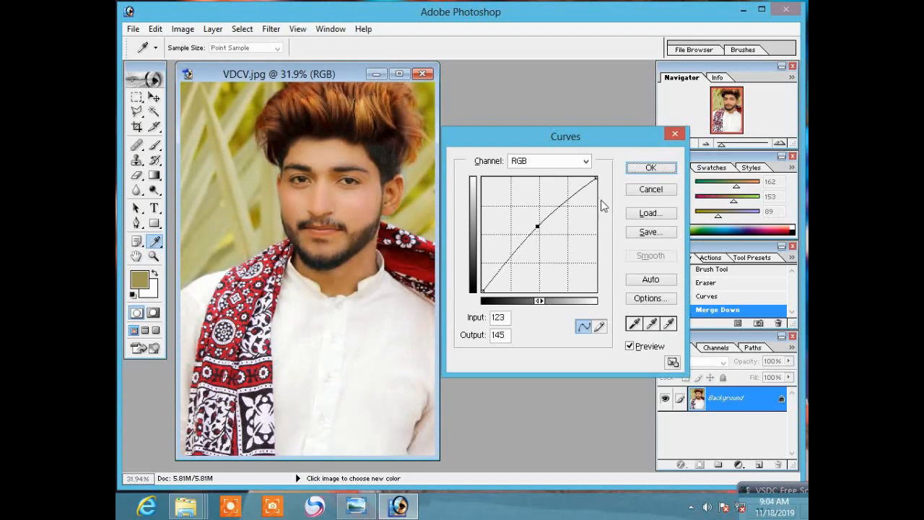
click(650, 168)
key(z)
Save the image to the Desktop as VEER in JPEG format with Maximum quality 12 and Baseline ("Standard").
click(133, 28)
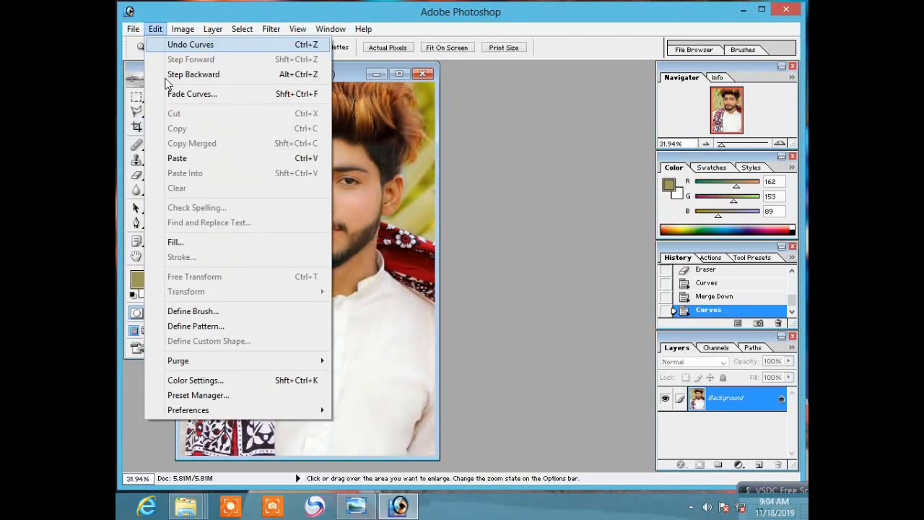
click(171, 152)
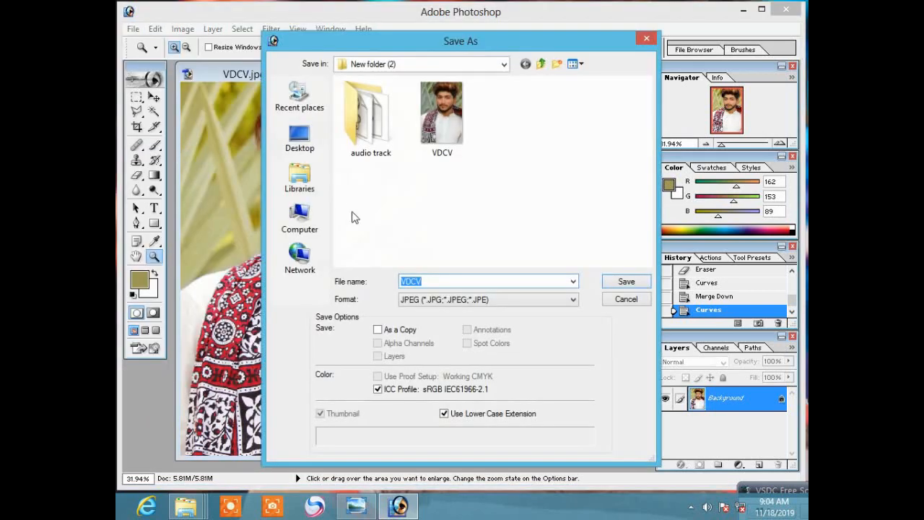
click(316, 148)
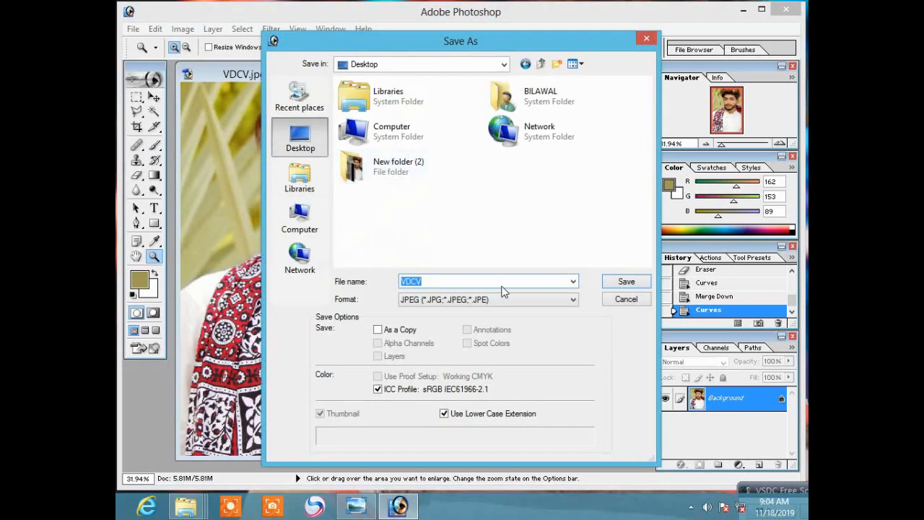
key(BackSpace)
text(VEER)
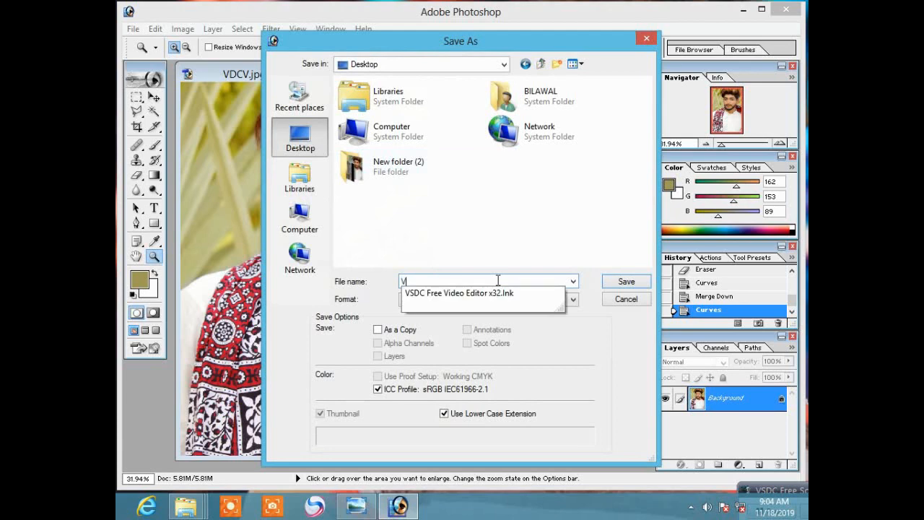
click(574, 300)
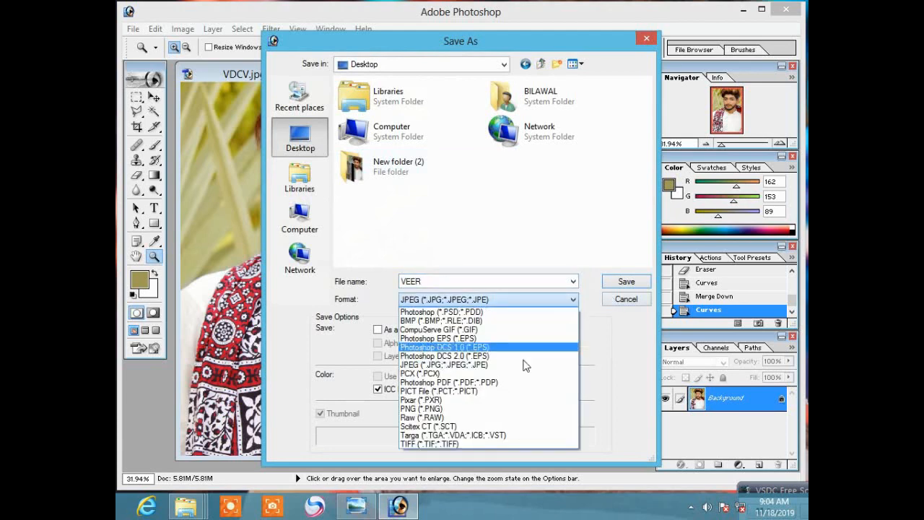
click(504, 364)
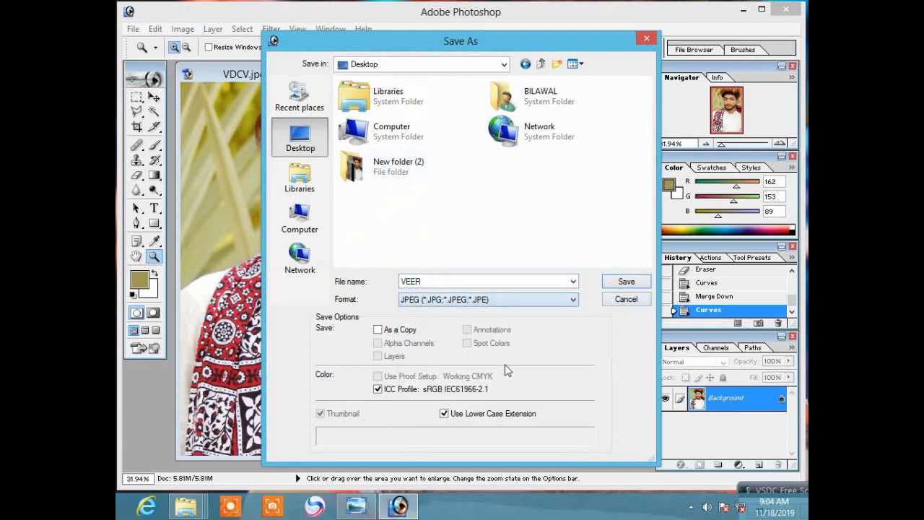
click(628, 283)
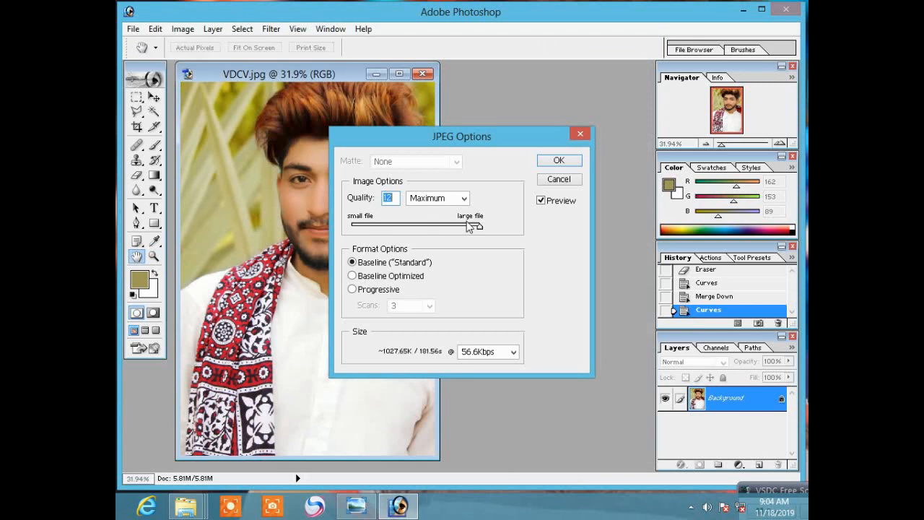
click(558, 161)
Minimize the editor and open the saved VEER picture from the desktop in Windows Photo Viewer.
key(z)
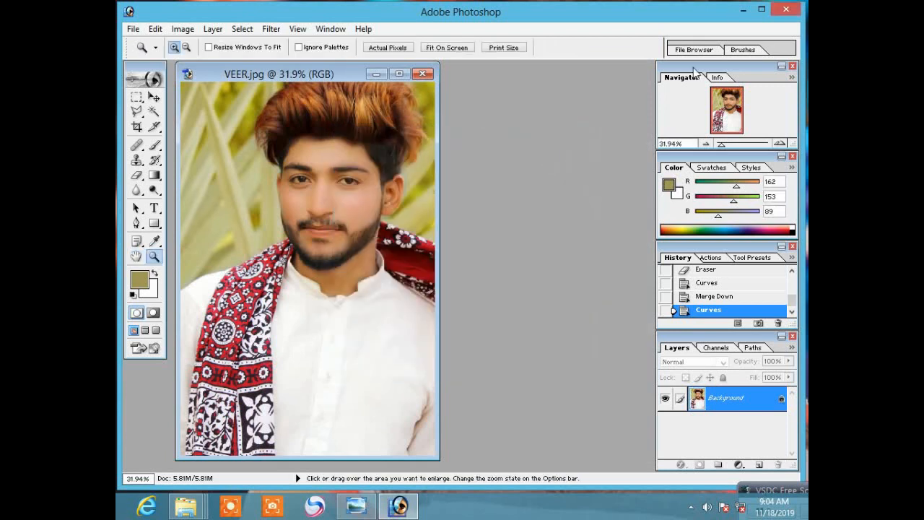
click(743, 10)
double_click(249, 237)
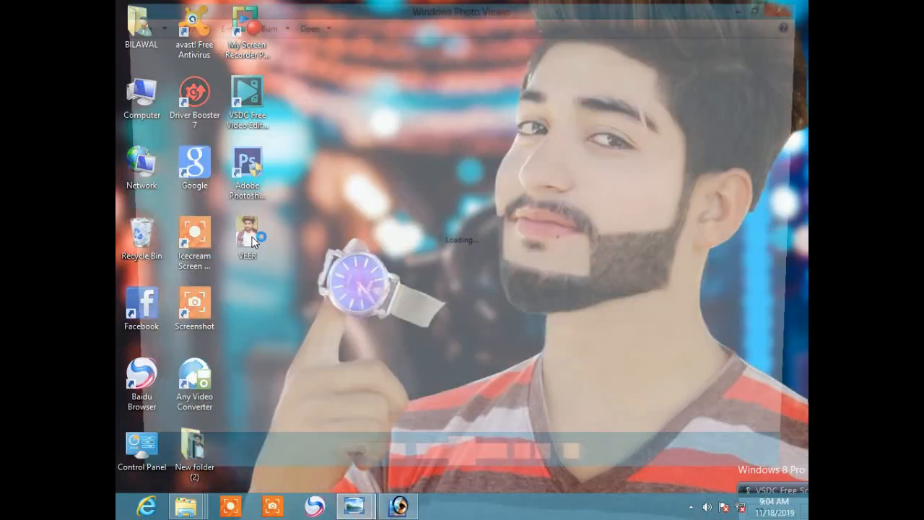